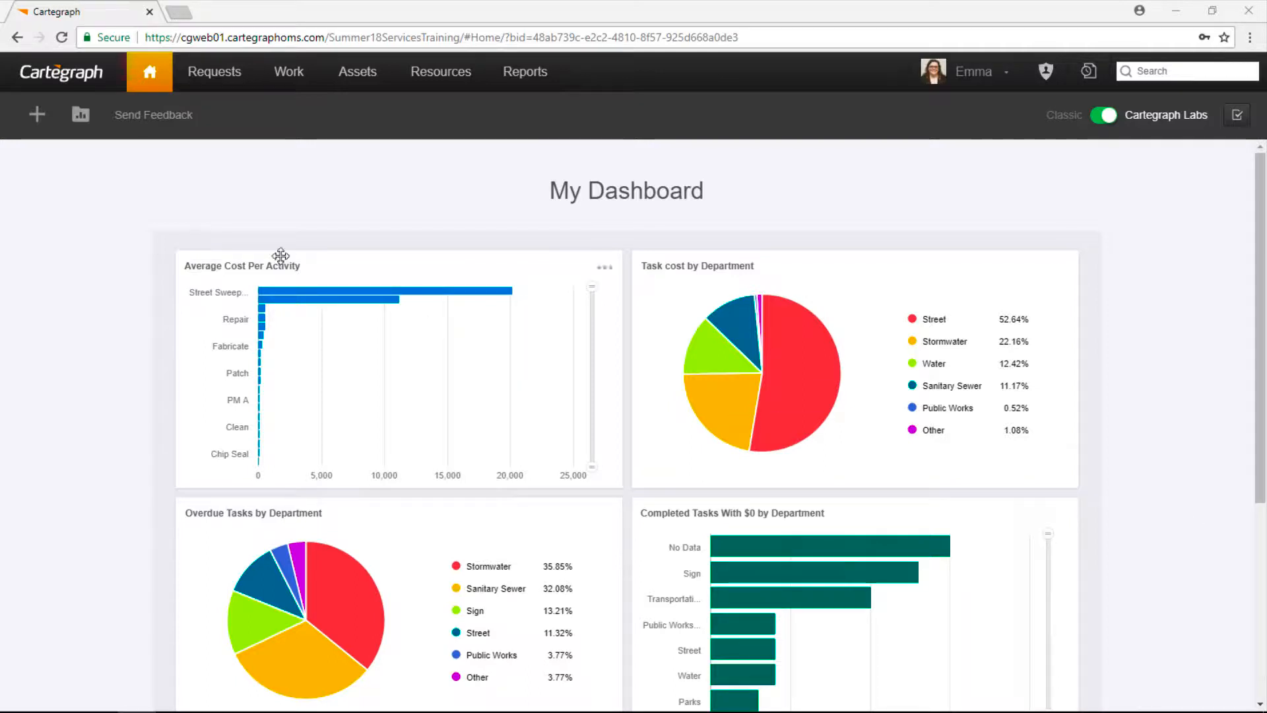
Step: On the Requests page, add the All Requests layer to plot and list the 77 requests
{"action": "left_click", "coordinate": [213, 72]}
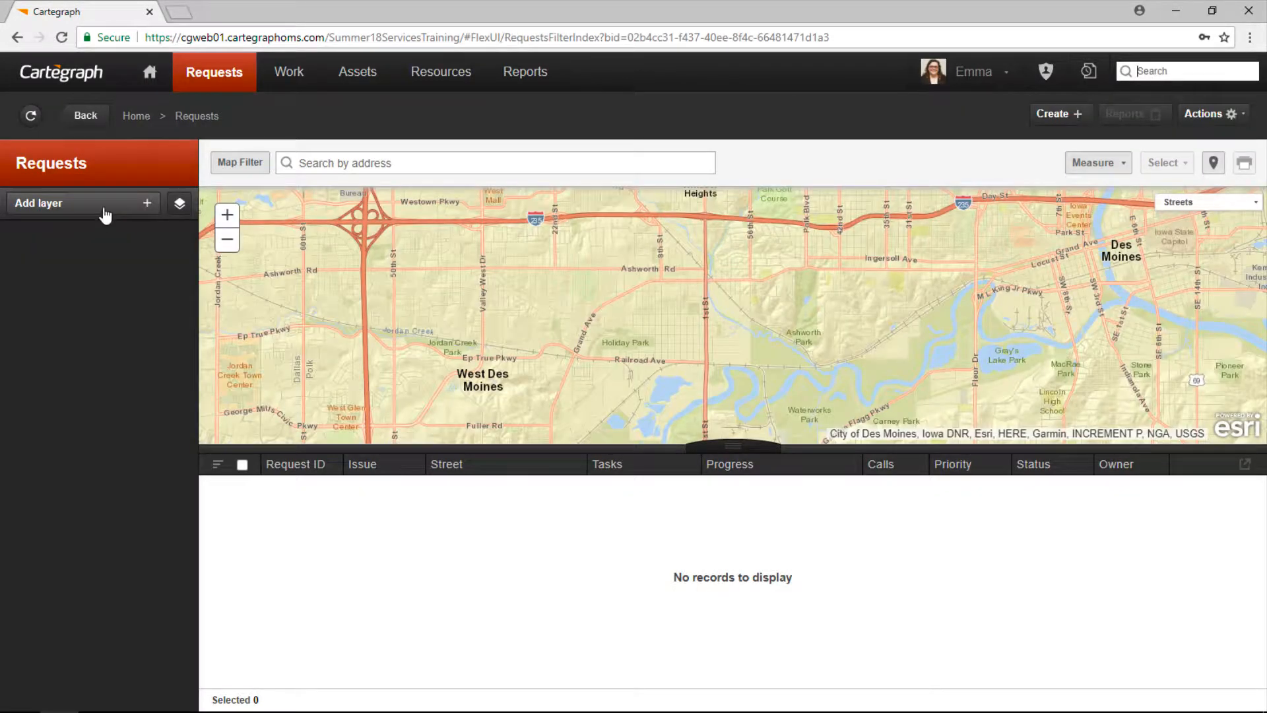
{"action": "left_click", "coordinate": [102, 208]}
{"action": "left_click", "coordinate": [108, 254]}
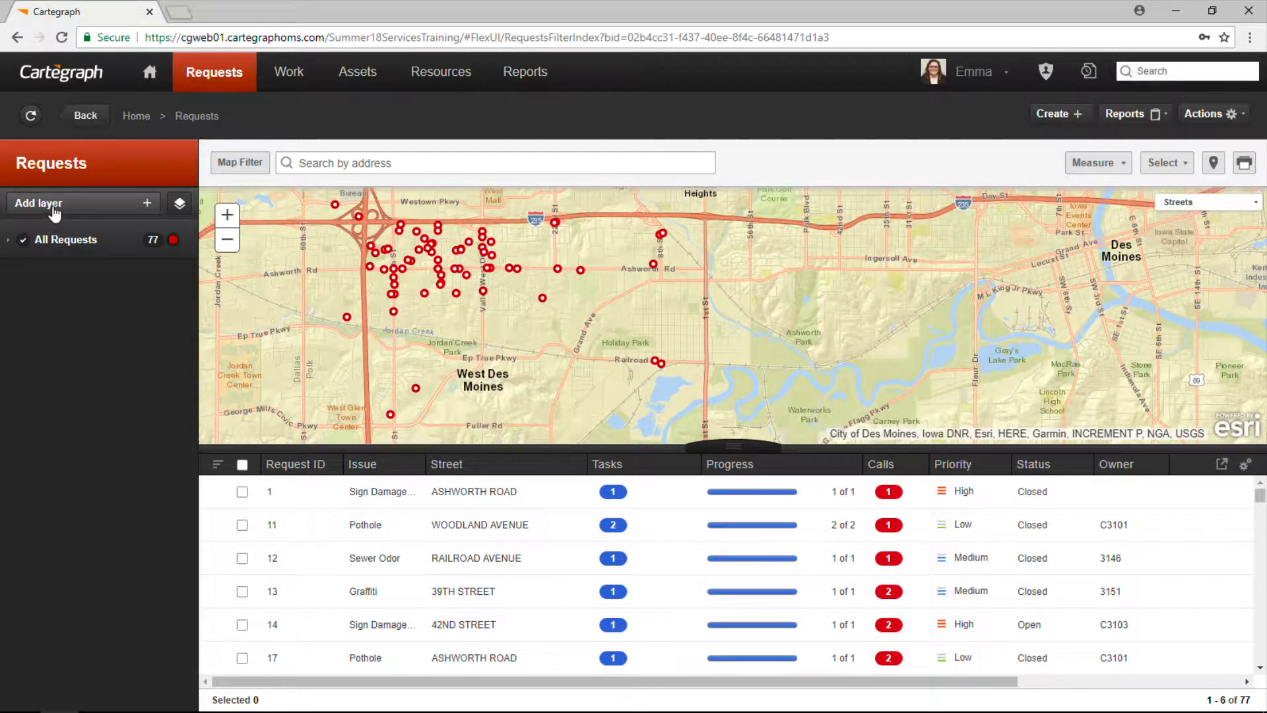
{"action": "left_click", "coordinate": [147, 202]}
Step: Add another All Requests layer filtered to Status Is Closed
{"action": "left_click", "coordinate": [74, 240]}
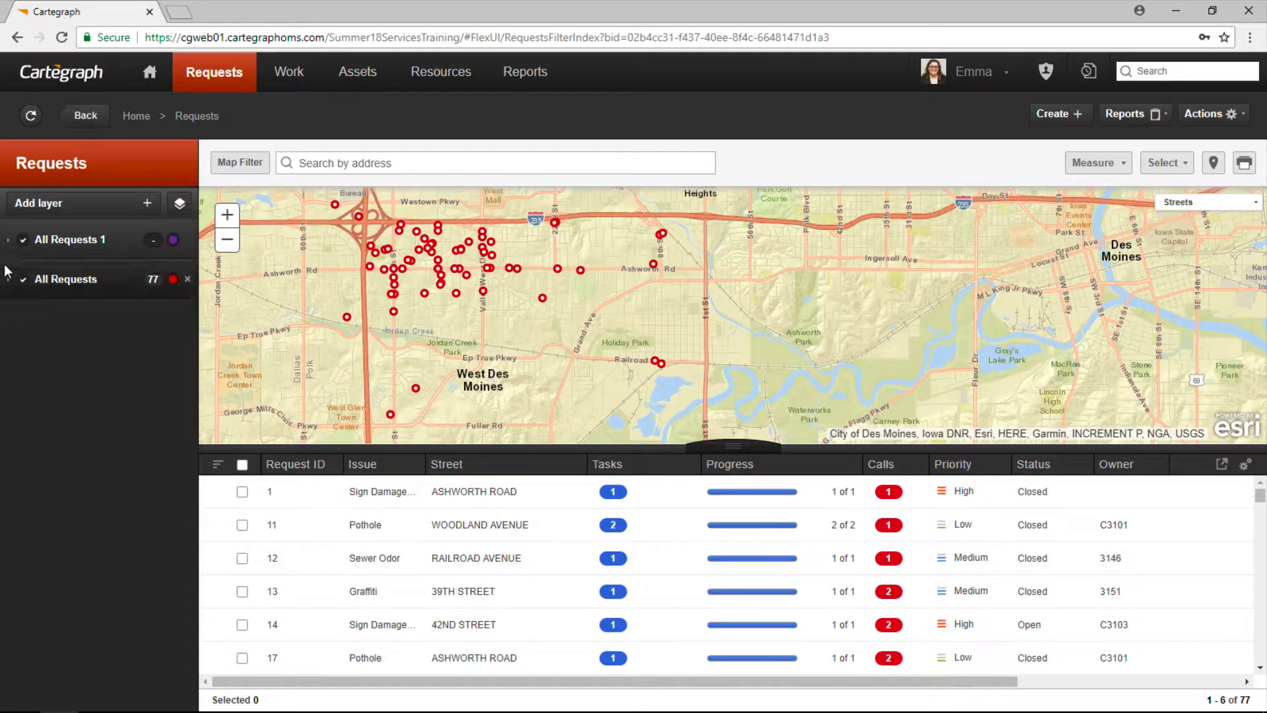
{"action": "left_click", "coordinate": [9, 242]}
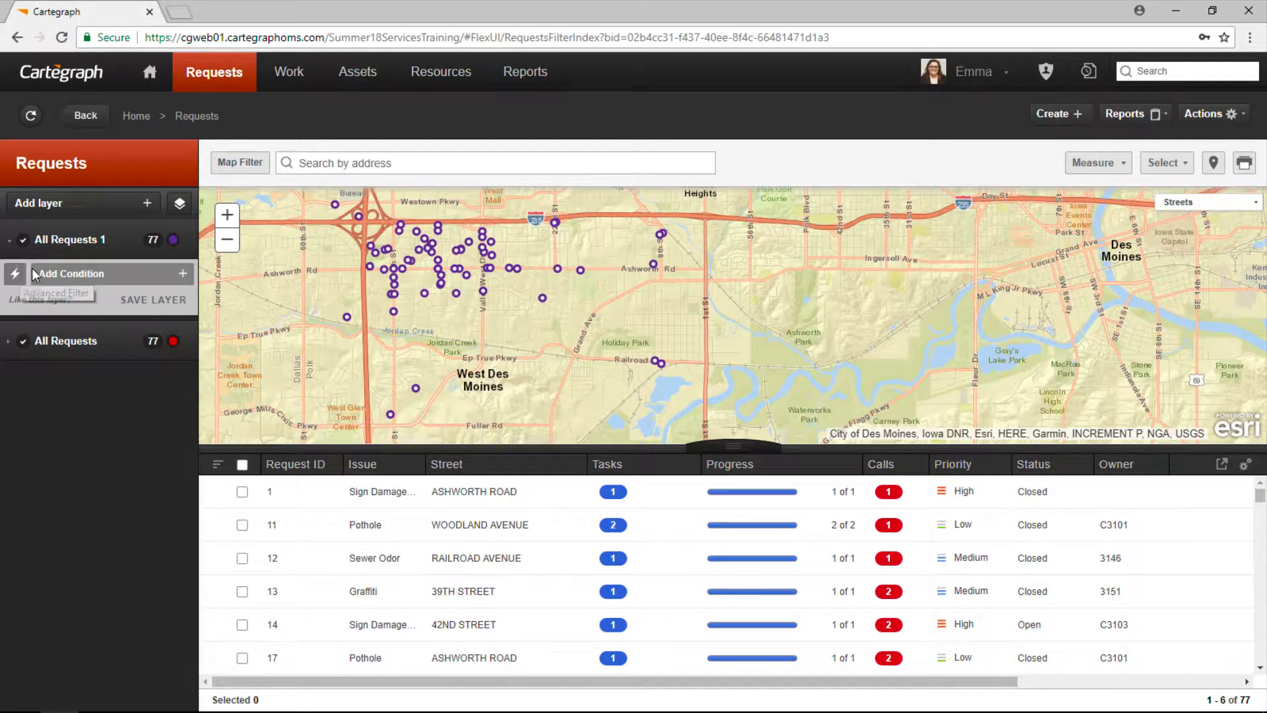
{"action": "left_click", "coordinate": [97, 283]}
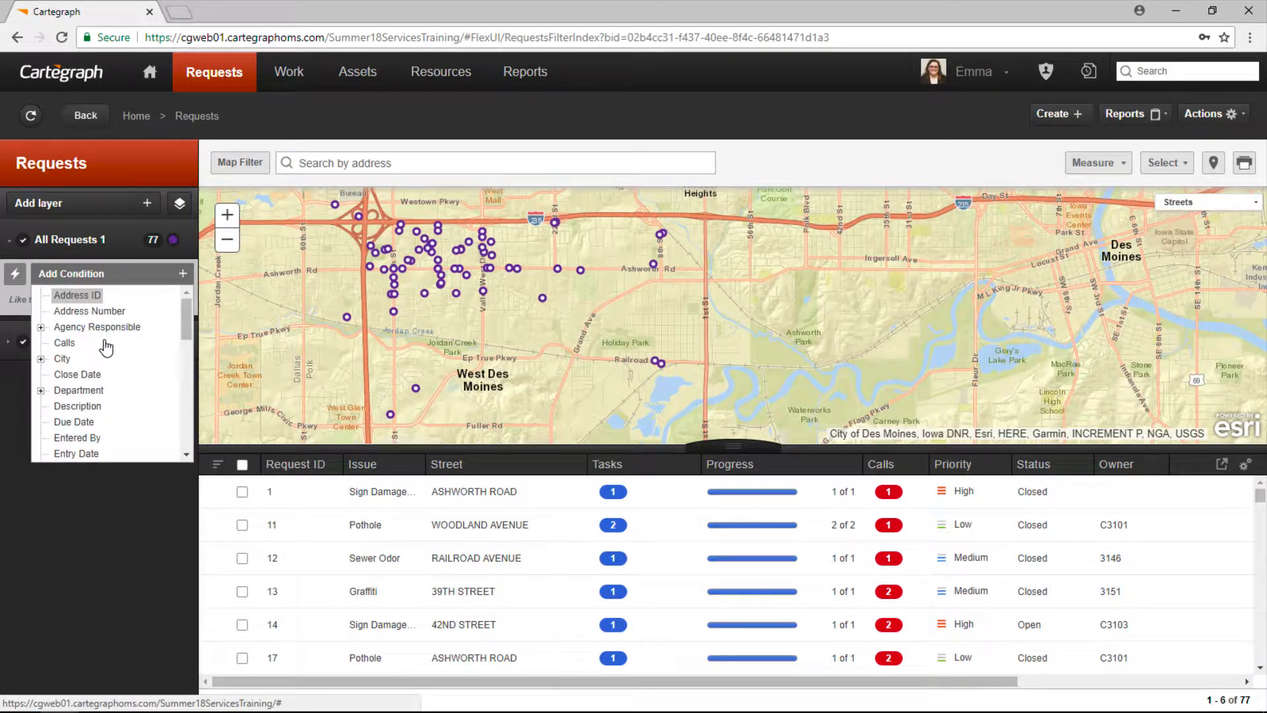
{"action": "scroll", "coordinate": [103, 355], "scroll_direction": "down", "scroll_amount": 5}
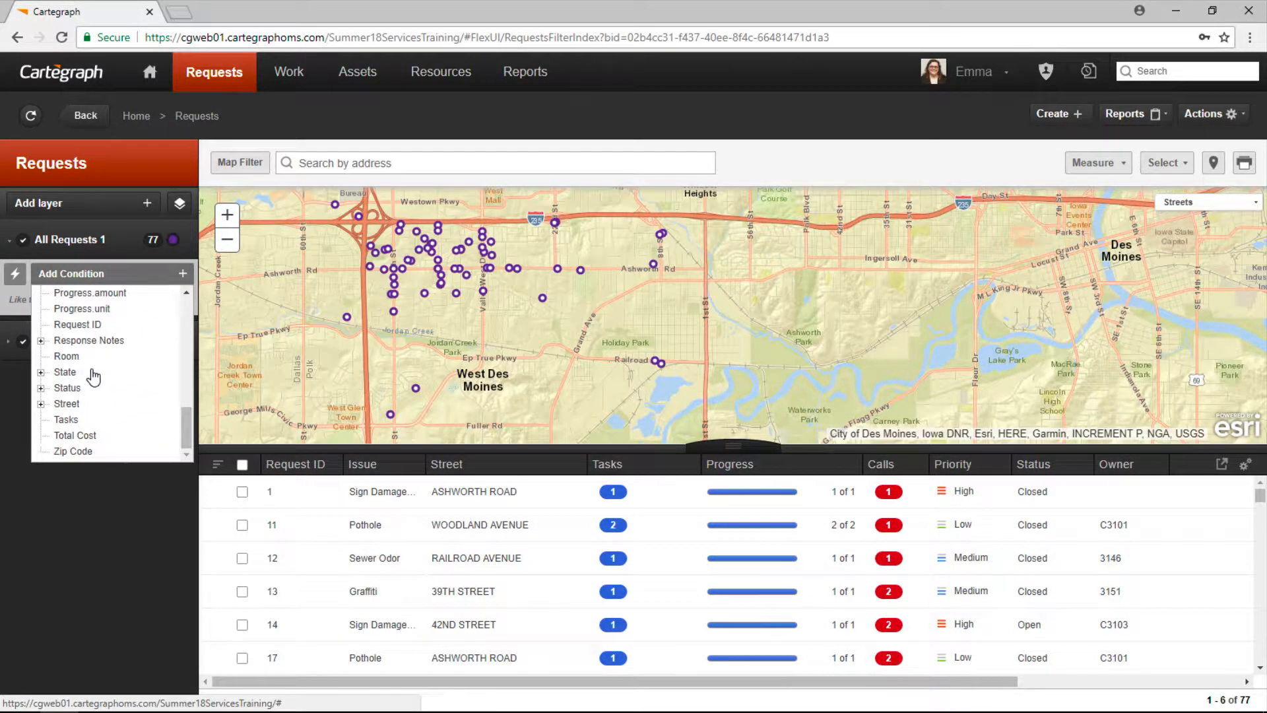
{"action": "left_click", "coordinate": [74, 390]}
{"action": "left_click", "coordinate": [100, 335]}
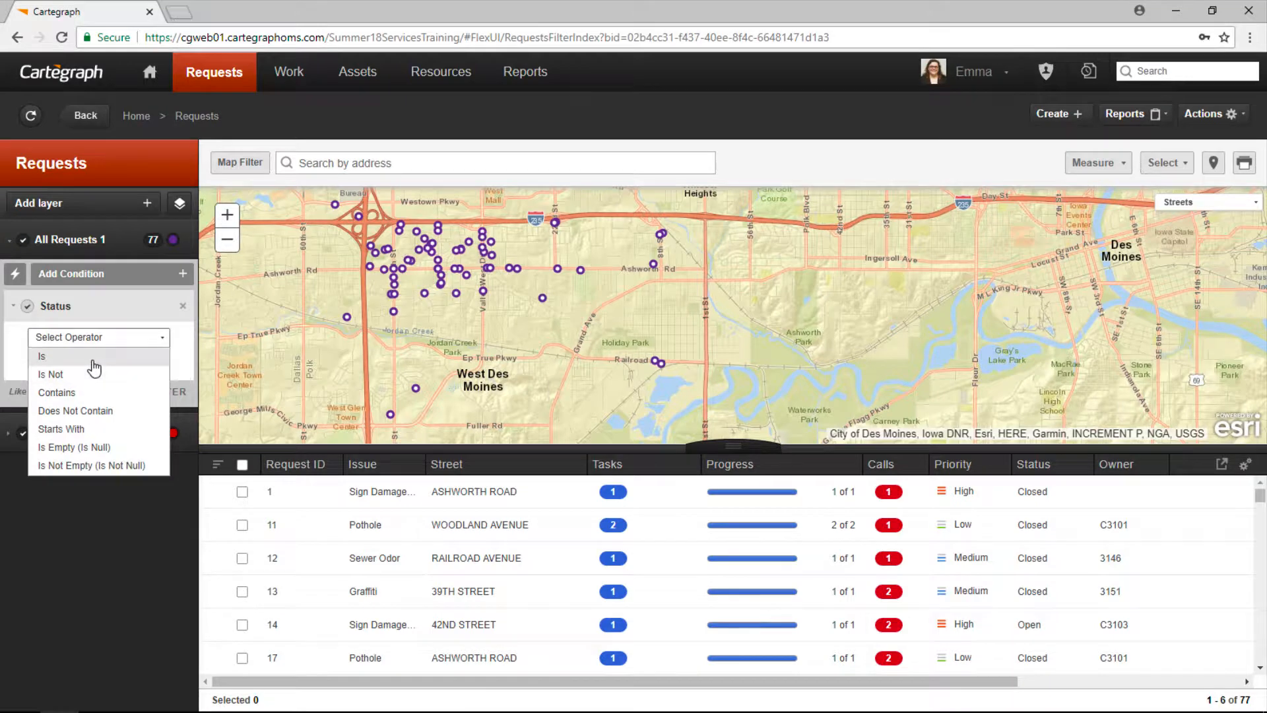
{"action": "left_click", "coordinate": [93, 357]}
{"action": "left_click", "coordinate": [161, 364]}
{"action": "left_click", "coordinate": [117, 384]}
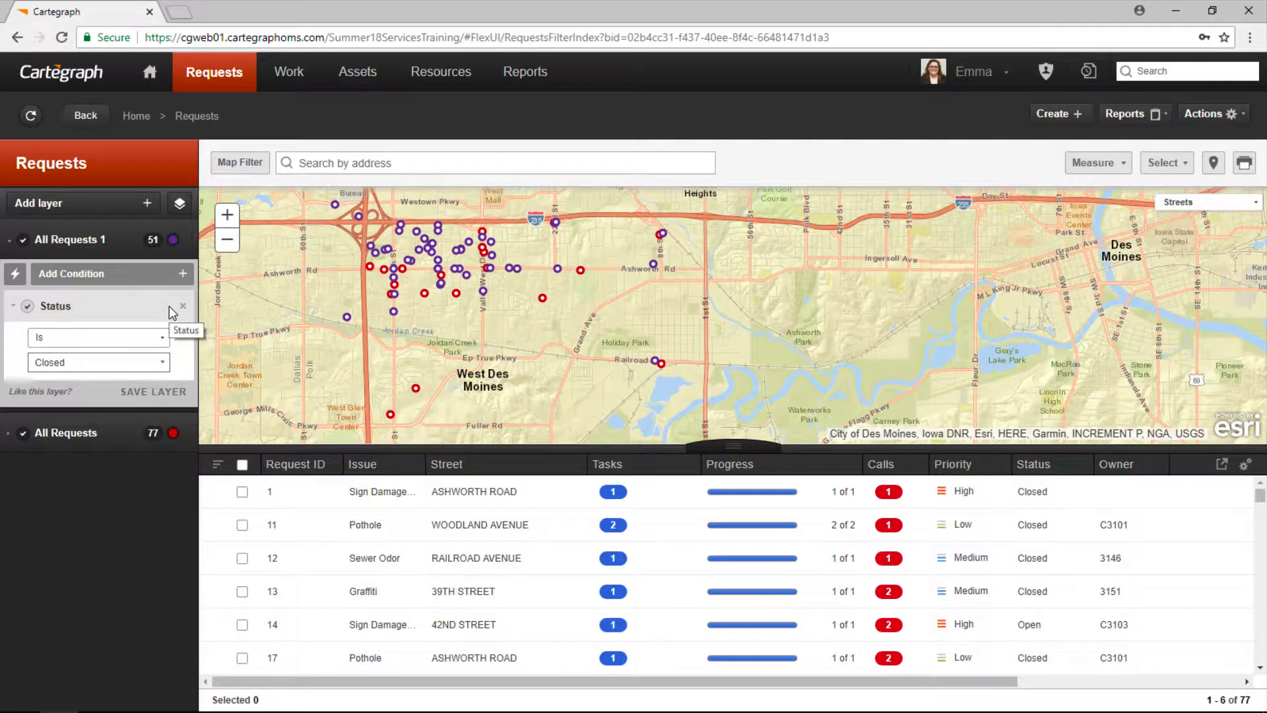
Step: Name the layer 'Requests Closed', colour it black, and save it
{"action": "left_click", "coordinate": [114, 240]}
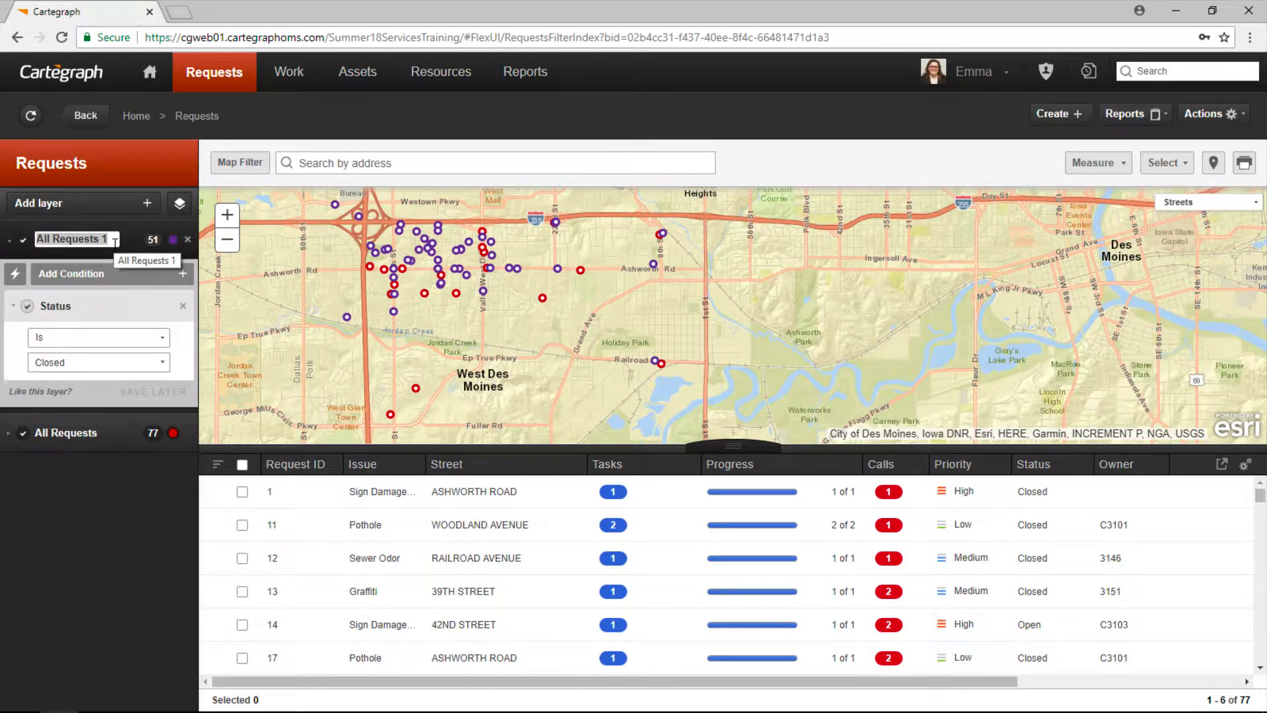
{"action": "type", "text": "Request"}
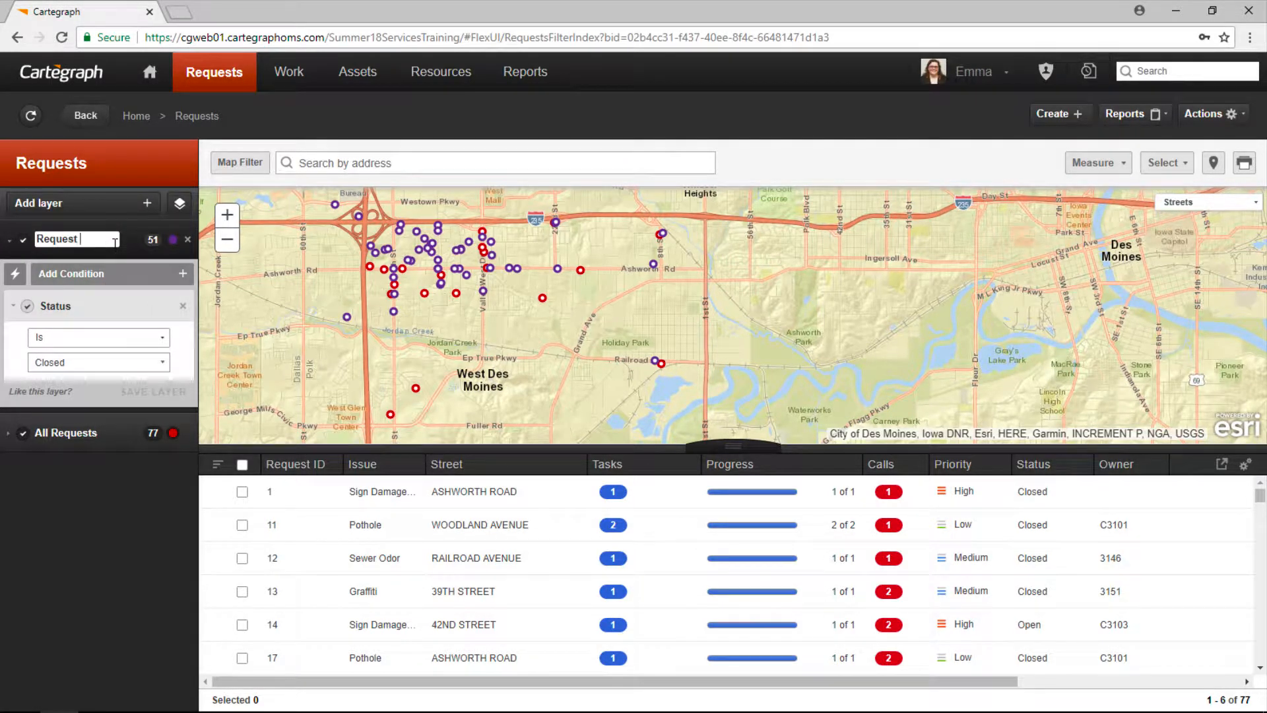
{"action": "type", "text": "s Closed"}
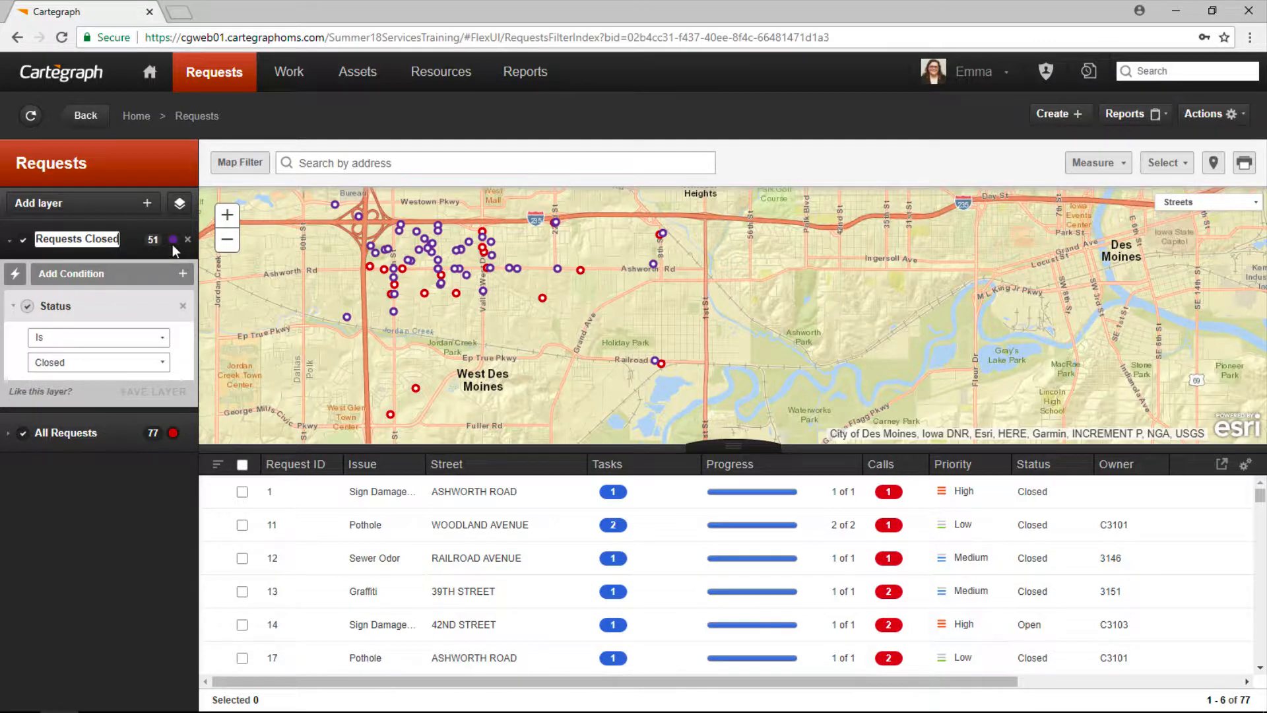
{"action": "key", "text": "Return"}
{"action": "left_click", "coordinate": [173, 240]}
{"action": "left_click", "coordinate": [446, 287]}
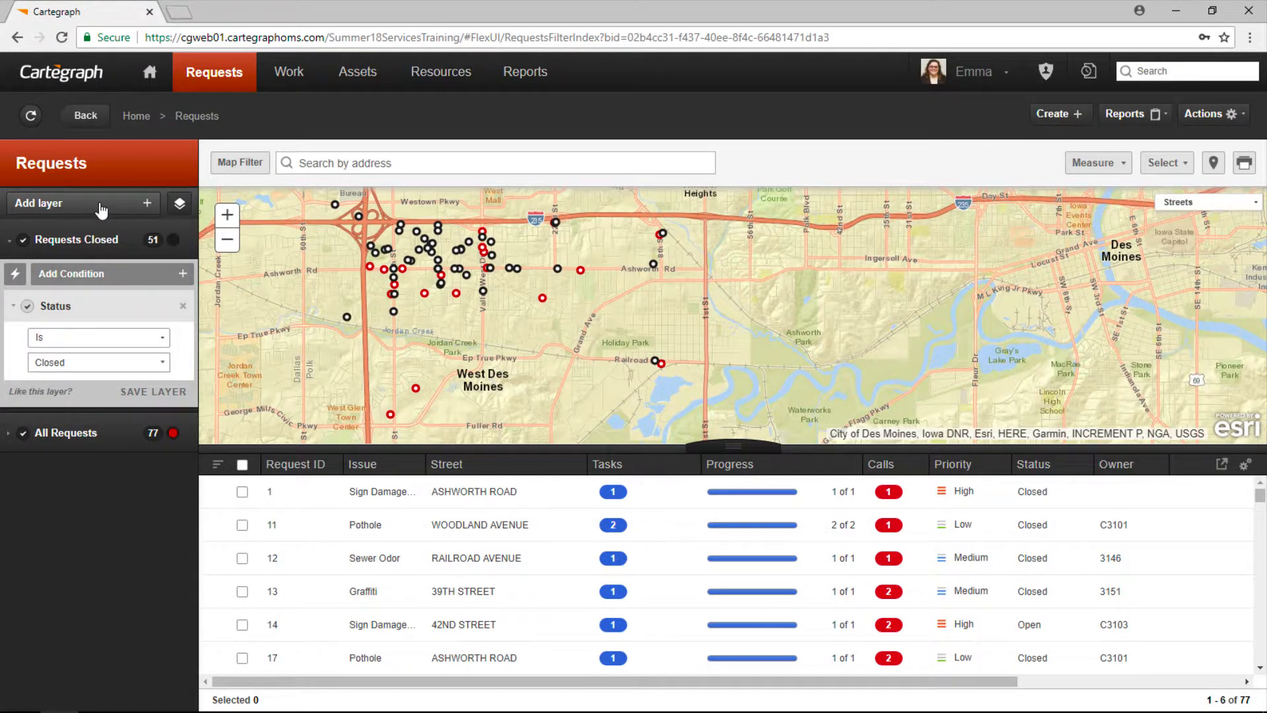
{"action": "left_click", "coordinate": [166, 390]}
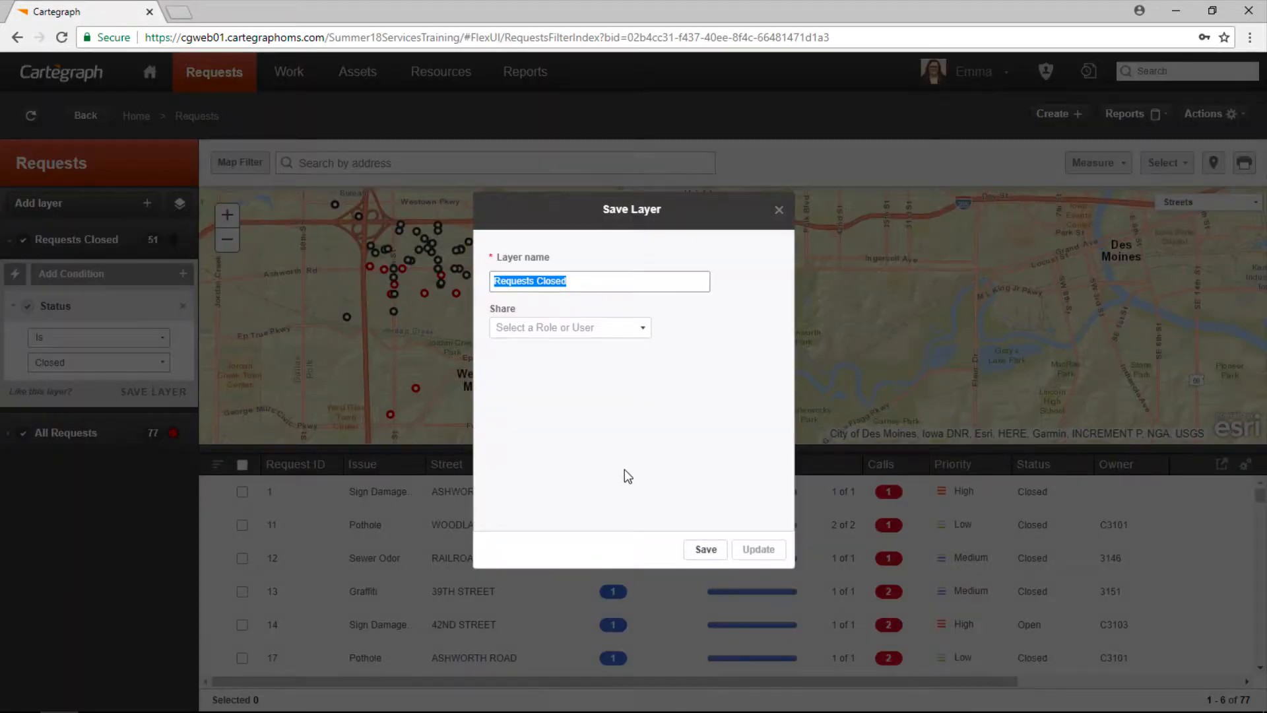
{"action": "left_click", "coordinate": [706, 549]}
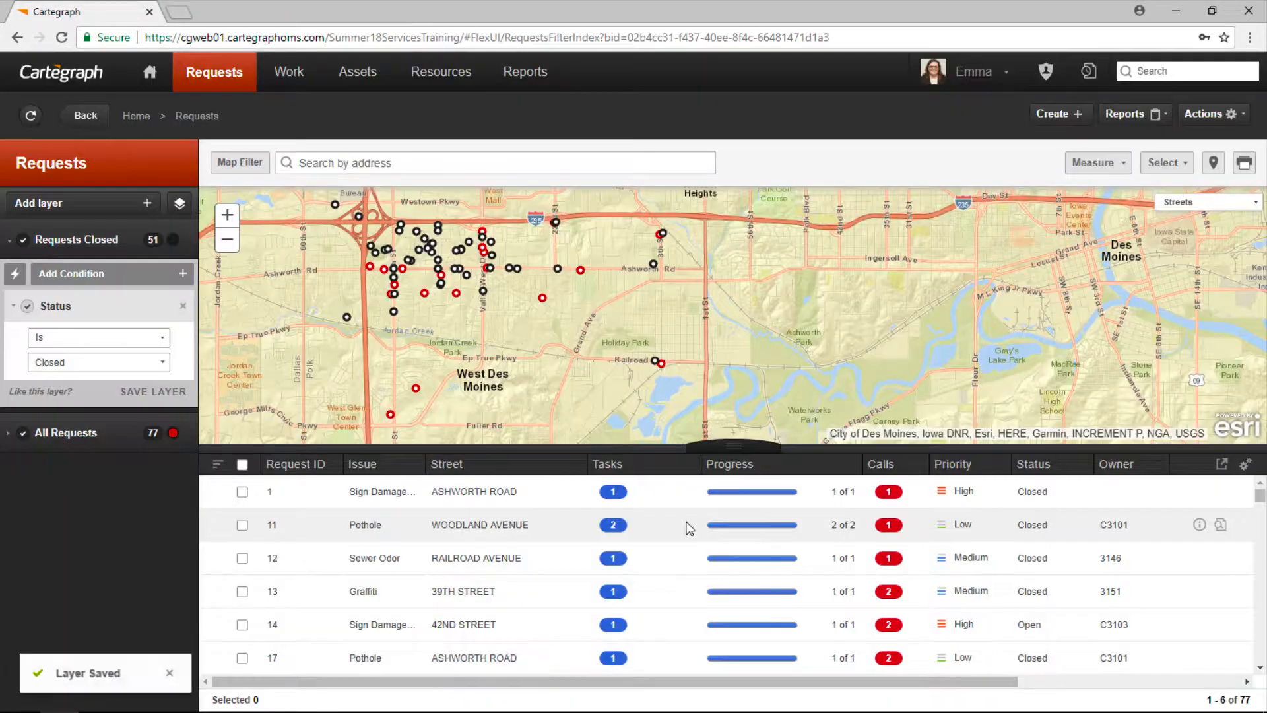
{"action": "left_click", "coordinate": [87, 220]}
Step: Add another All Requests layer filtered to Status Is Open
{"action": "left_click", "coordinate": [90, 244]}
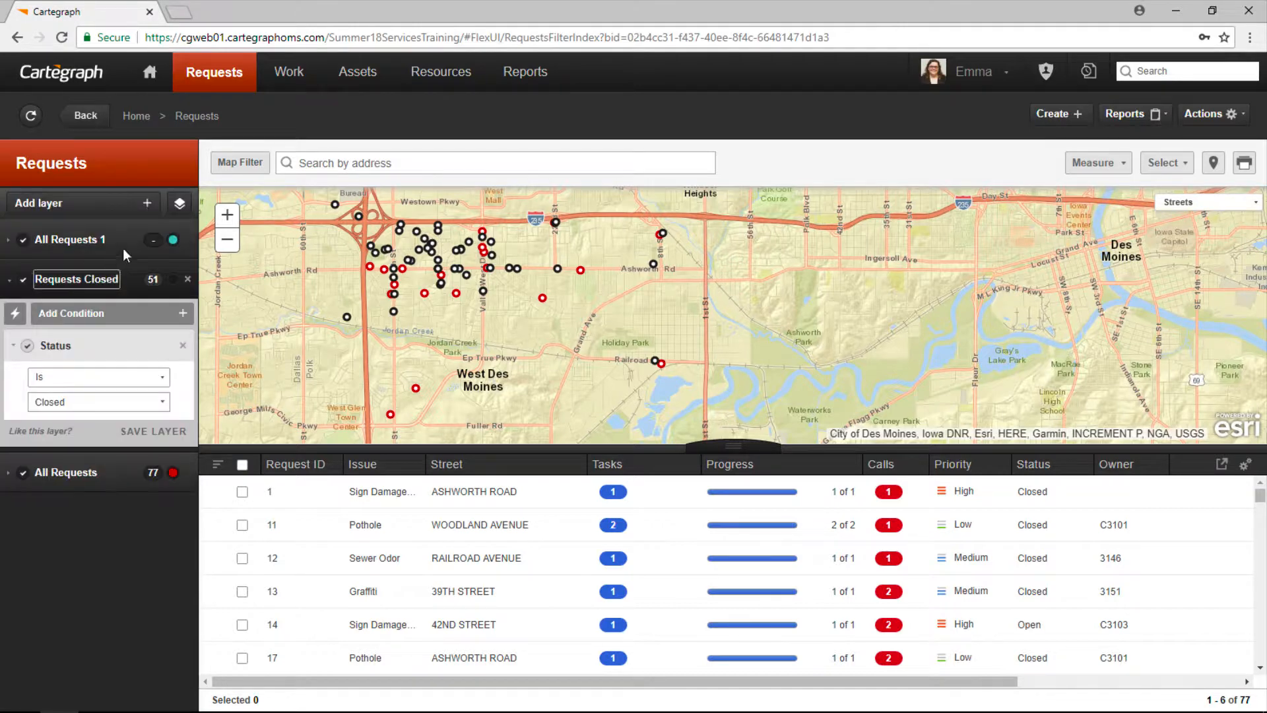
{"action": "left_click", "coordinate": [9, 239]}
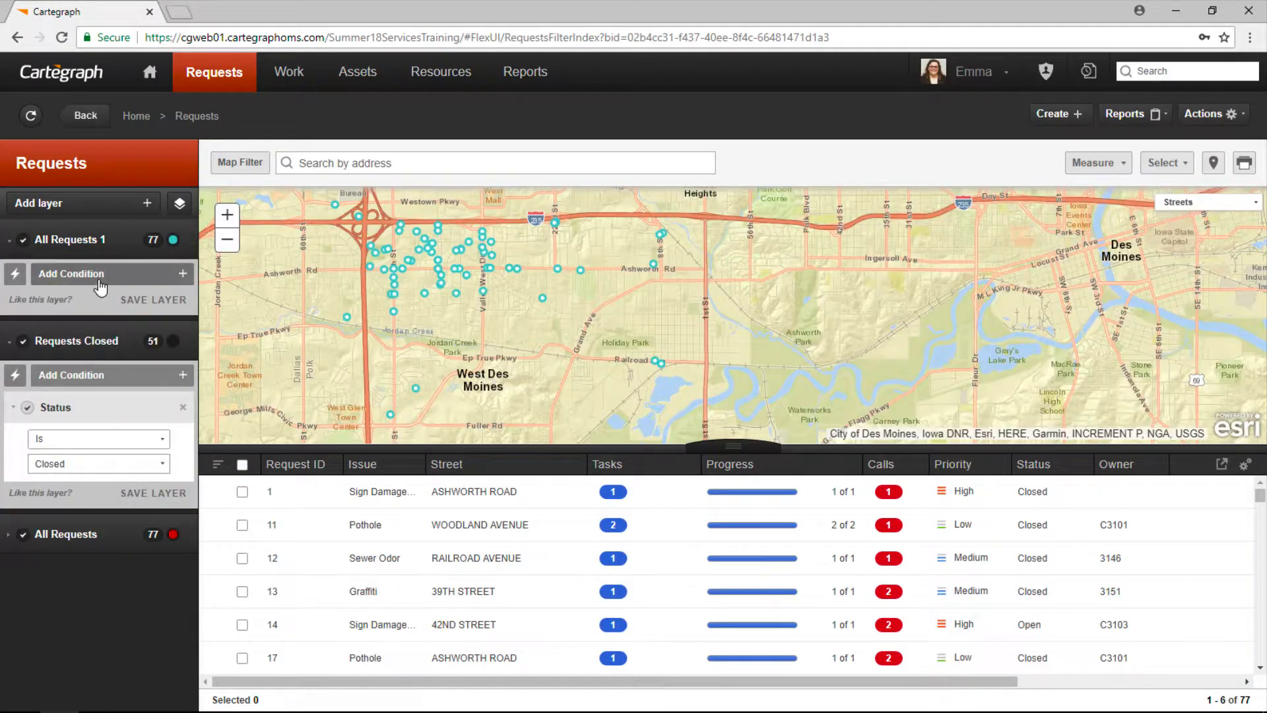
{"action": "left_click", "coordinate": [99, 273]}
{"action": "scroll", "coordinate": [99, 393], "scroll_direction": "down", "scroll_amount": 5}
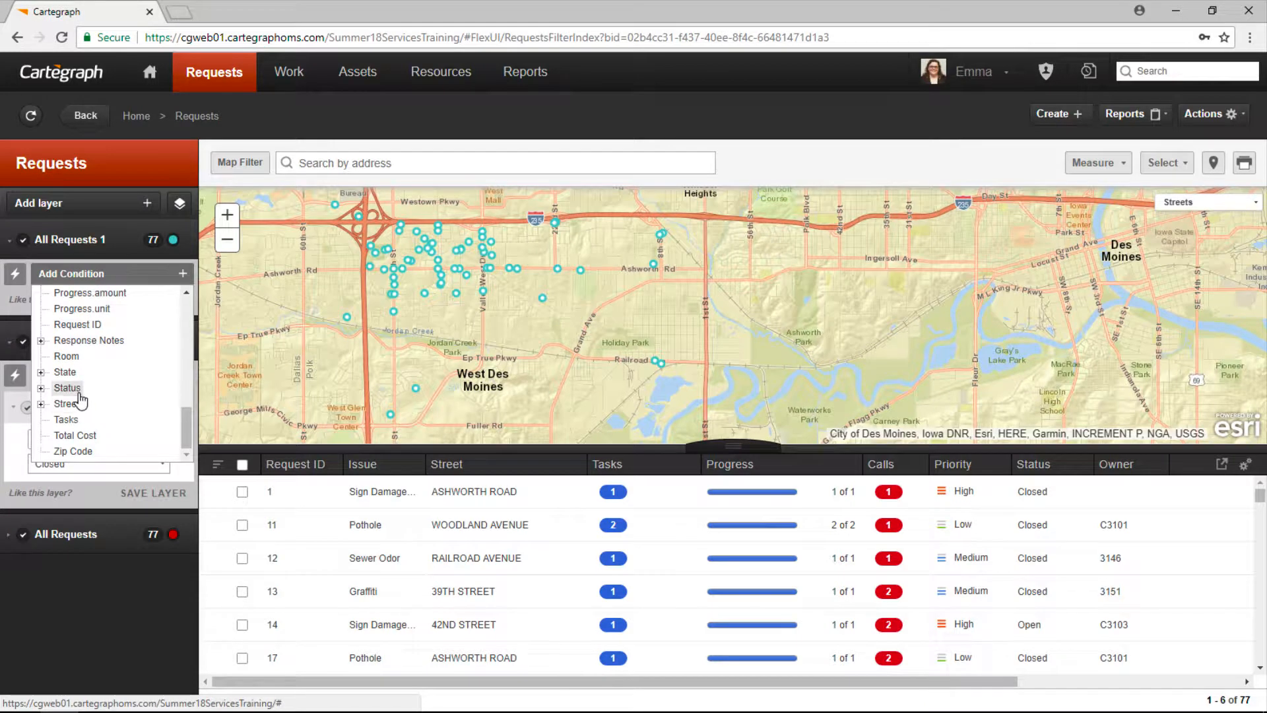
{"action": "left_click", "coordinate": [72, 389]}
{"action": "left_click", "coordinate": [105, 344]}
{"action": "left_click", "coordinate": [109, 357]}
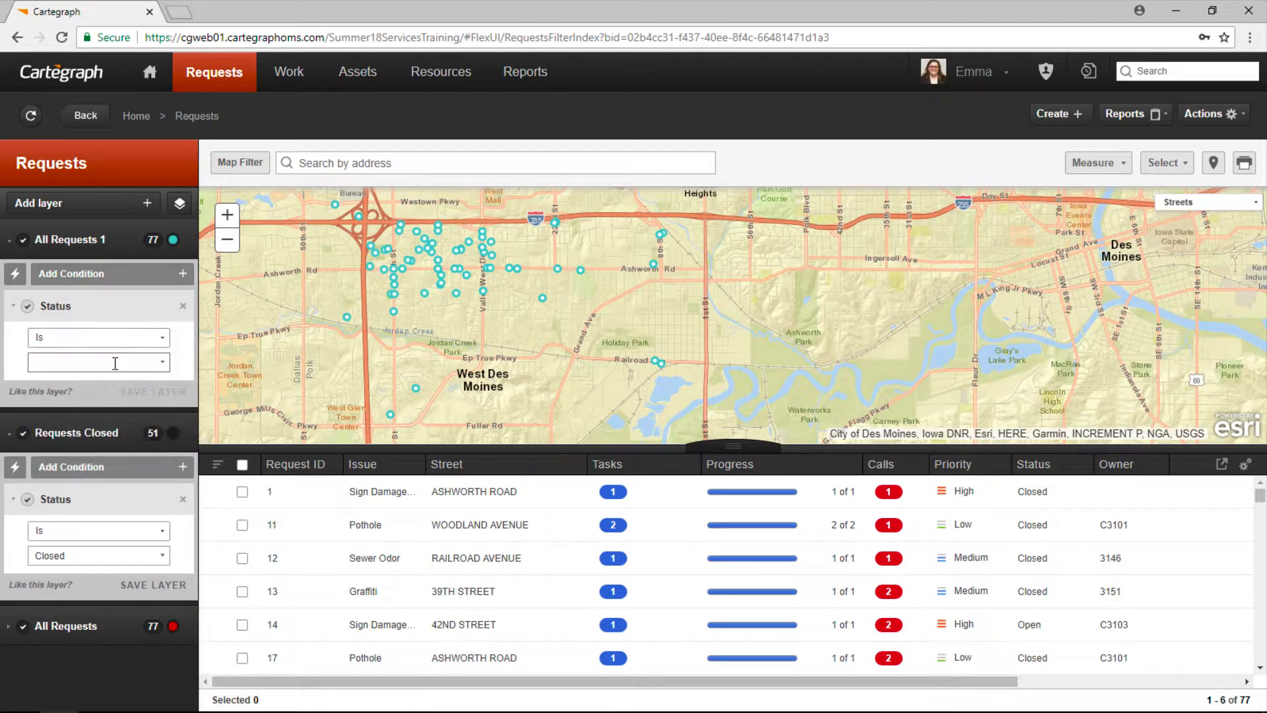
{"action": "left_click", "coordinate": [162, 363]}
{"action": "left_click", "coordinate": [142, 404]}
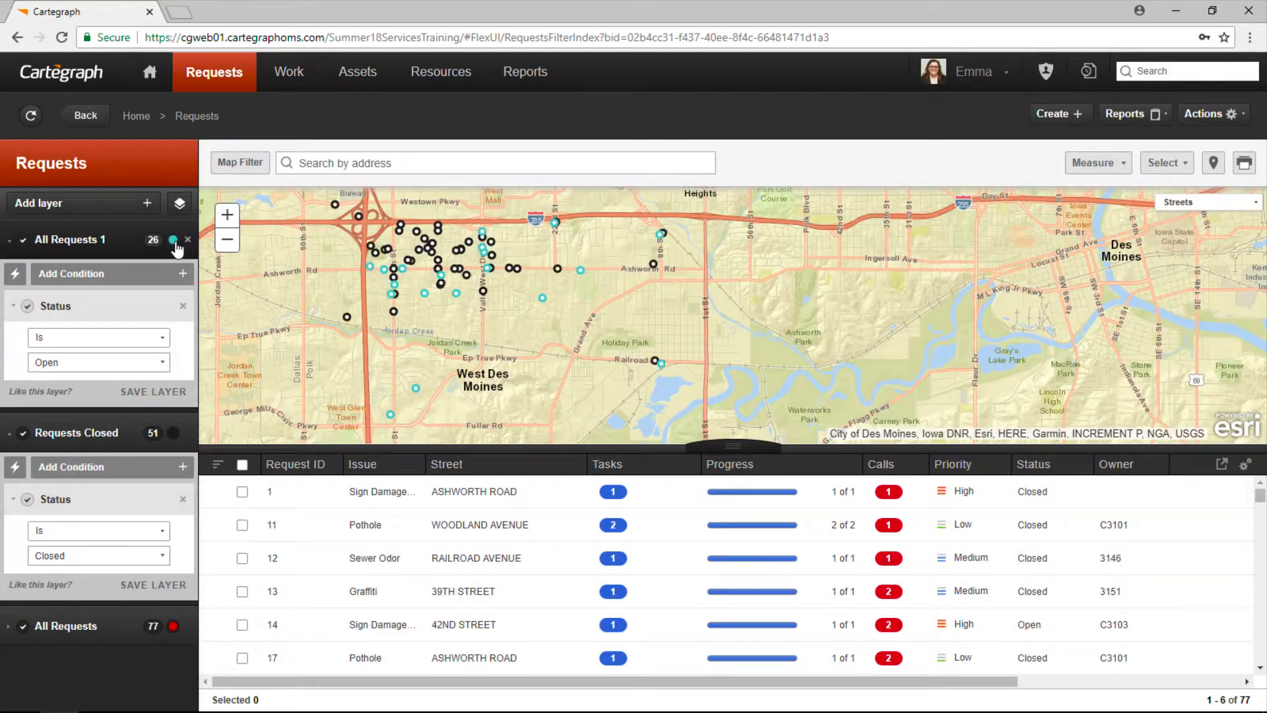
Step: Colour the layer yellow, name it 'Requests Open', and save it
{"action": "left_click", "coordinate": [173, 241]}
{"action": "left_click", "coordinate": [257, 238]}
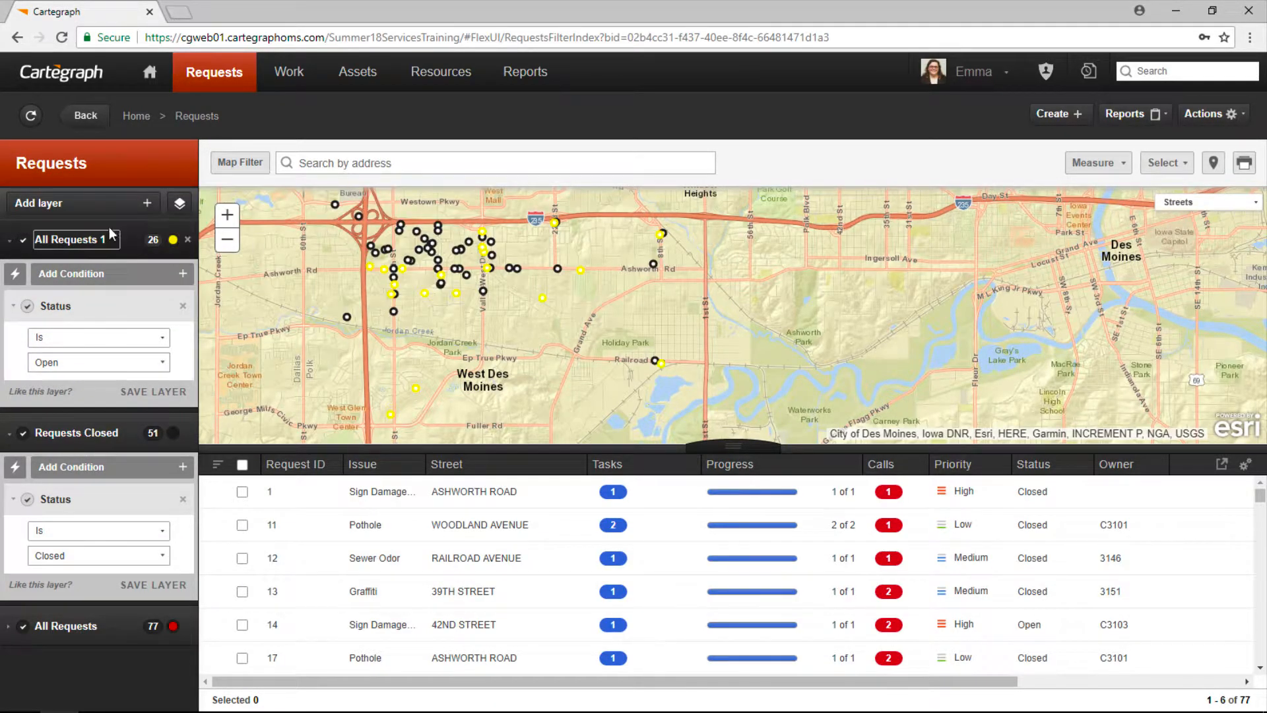
{"action": "left_click", "coordinate": [113, 239]}
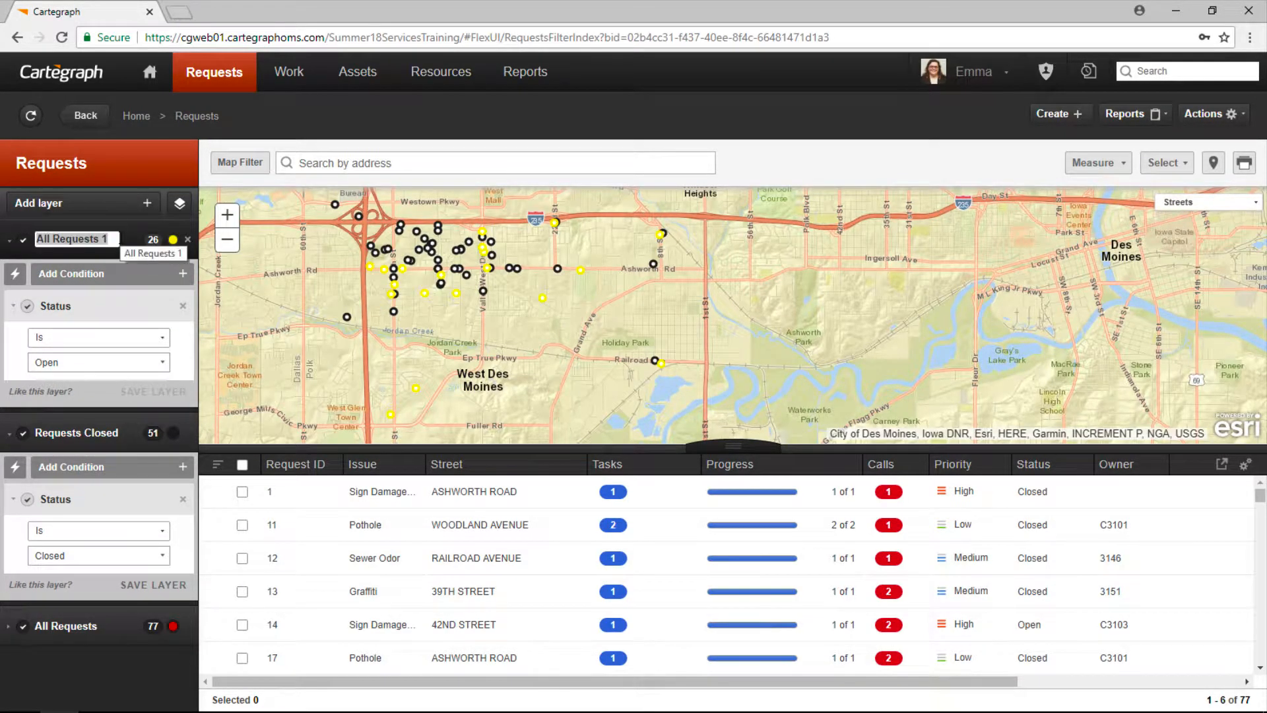
{"action": "type", "text": "Reque"}
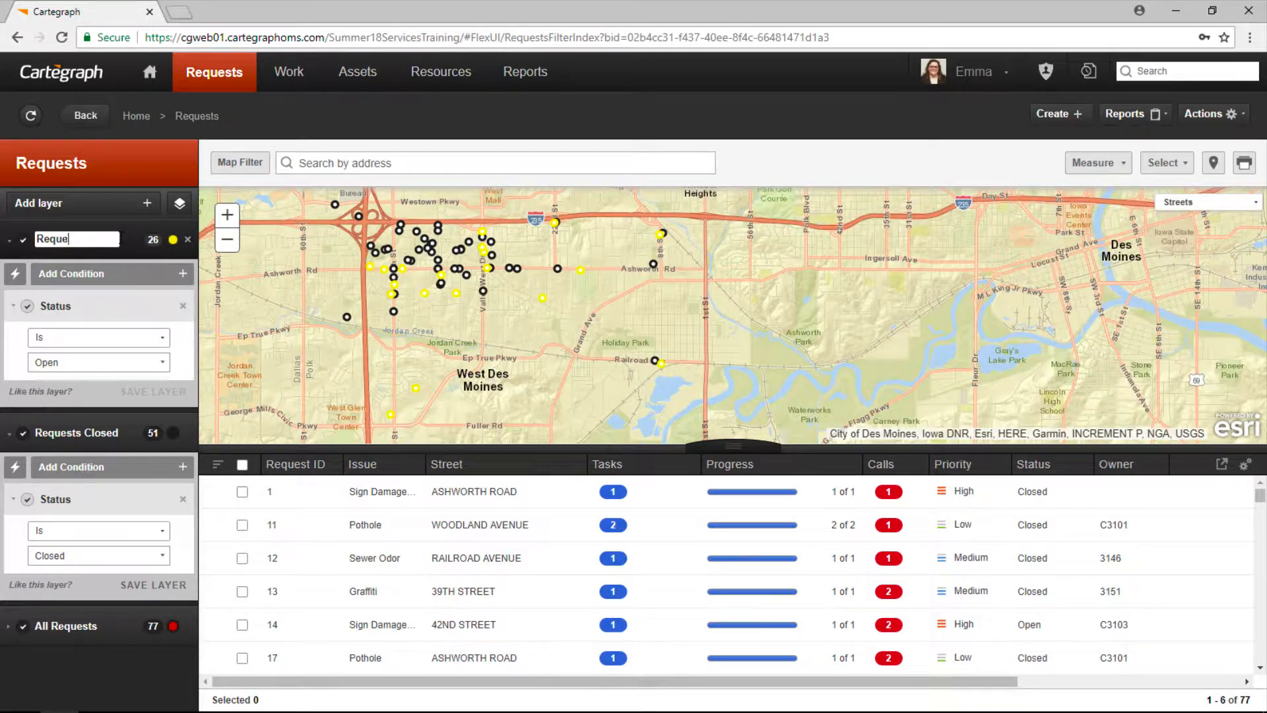
{"action": "type", "text": "sts Open"}
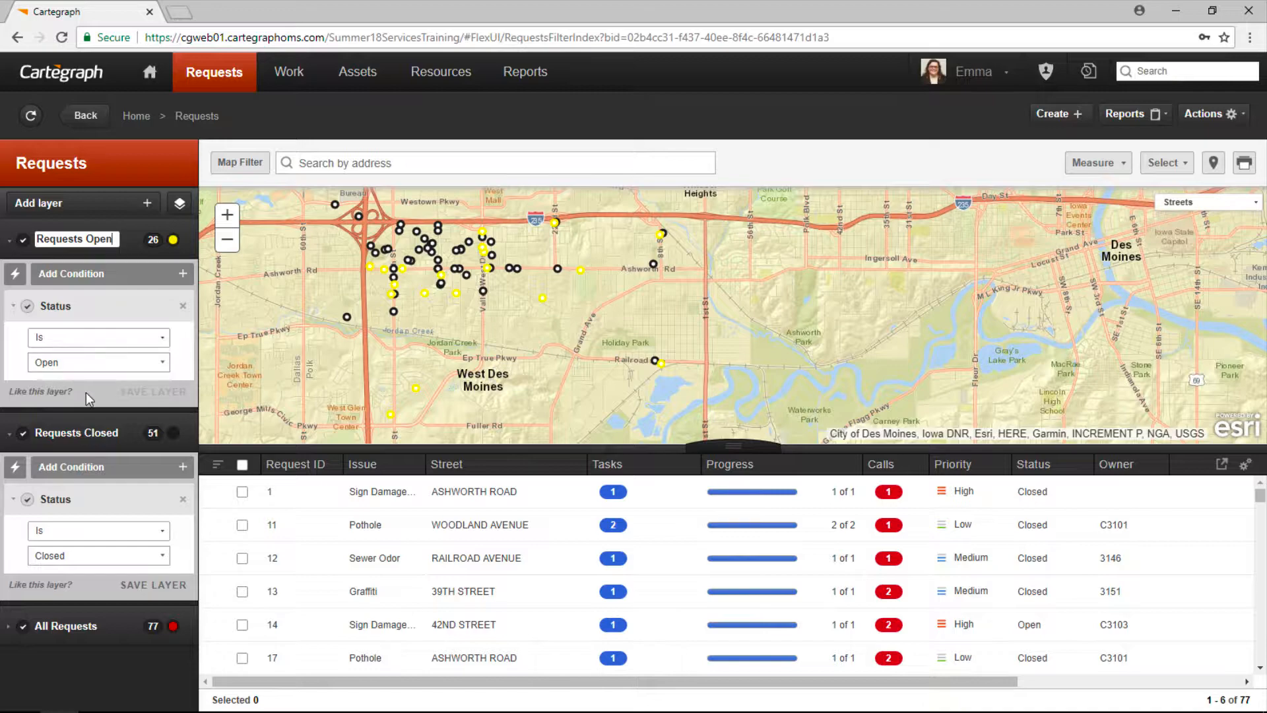
{"action": "left_click", "coordinate": [153, 392]}
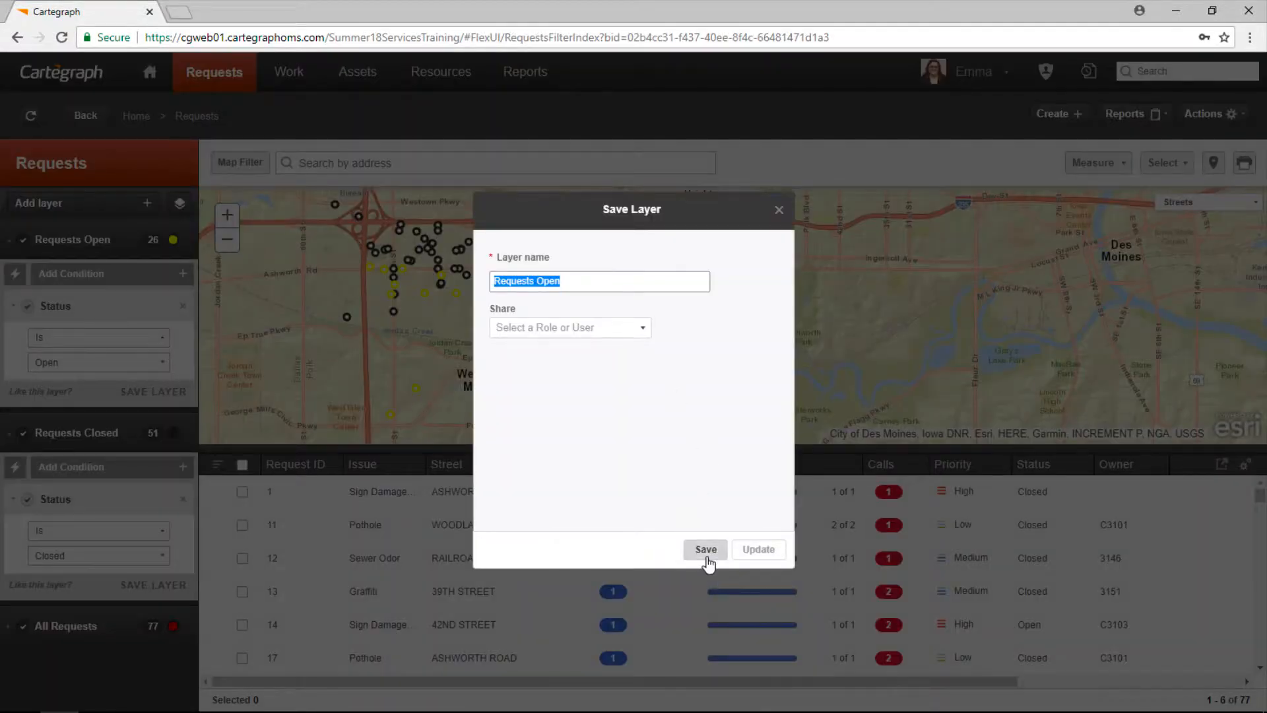
{"action": "left_click", "coordinate": [706, 550]}
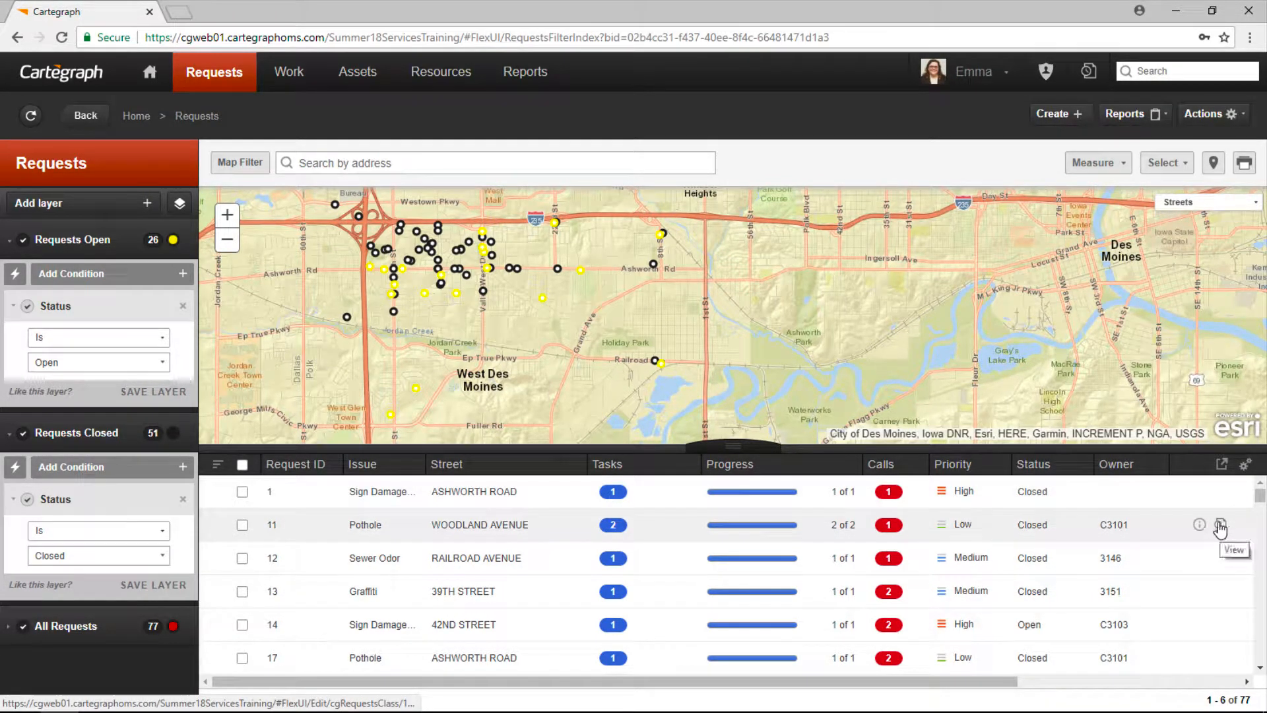
{"action": "left_click", "coordinate": [1221, 526]}
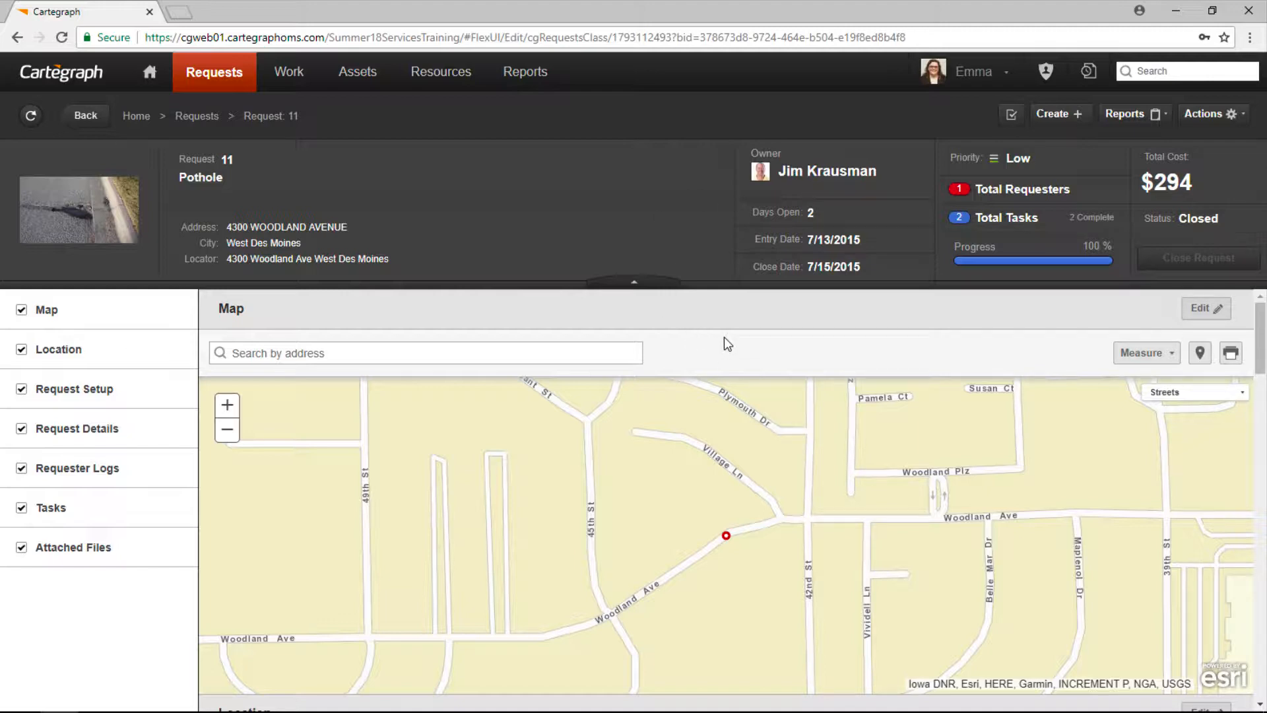
{"action": "scroll", "coordinate": [879, 498], "scroll_direction": "down", "scroll_amount": 1}
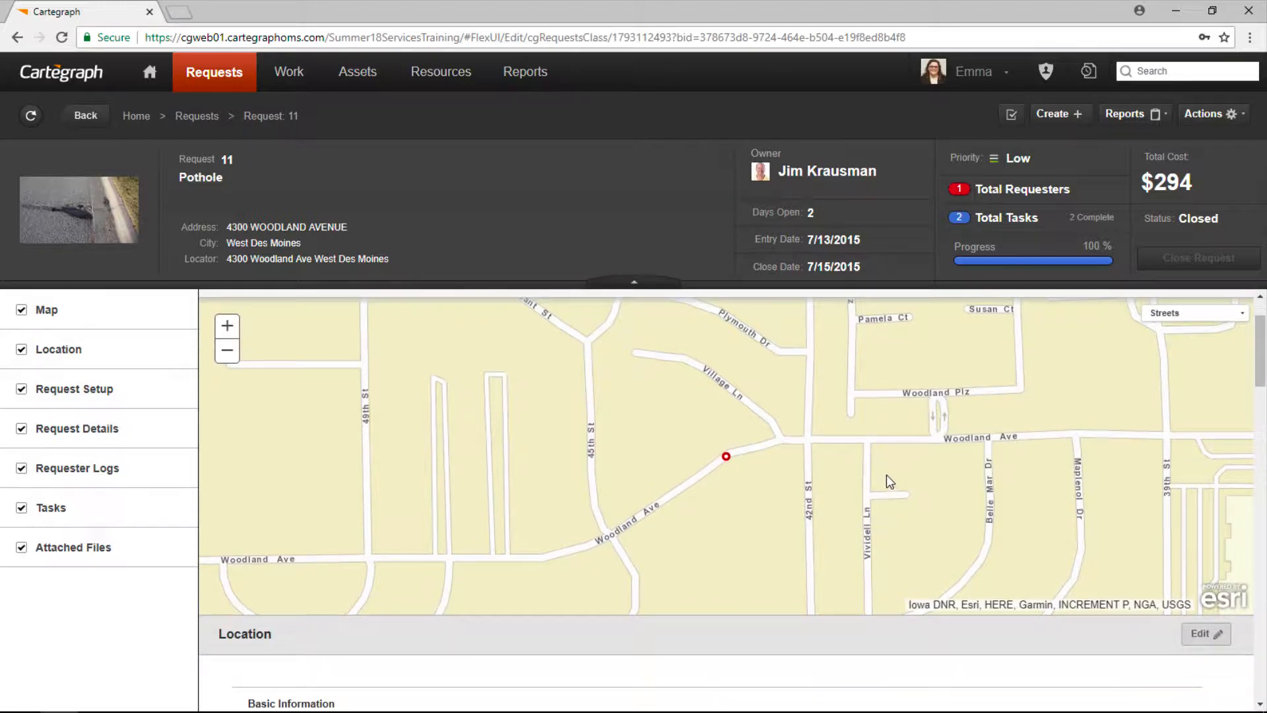
{"action": "scroll", "coordinate": [886, 474], "scroll_direction": "down", "scroll_amount": 4}
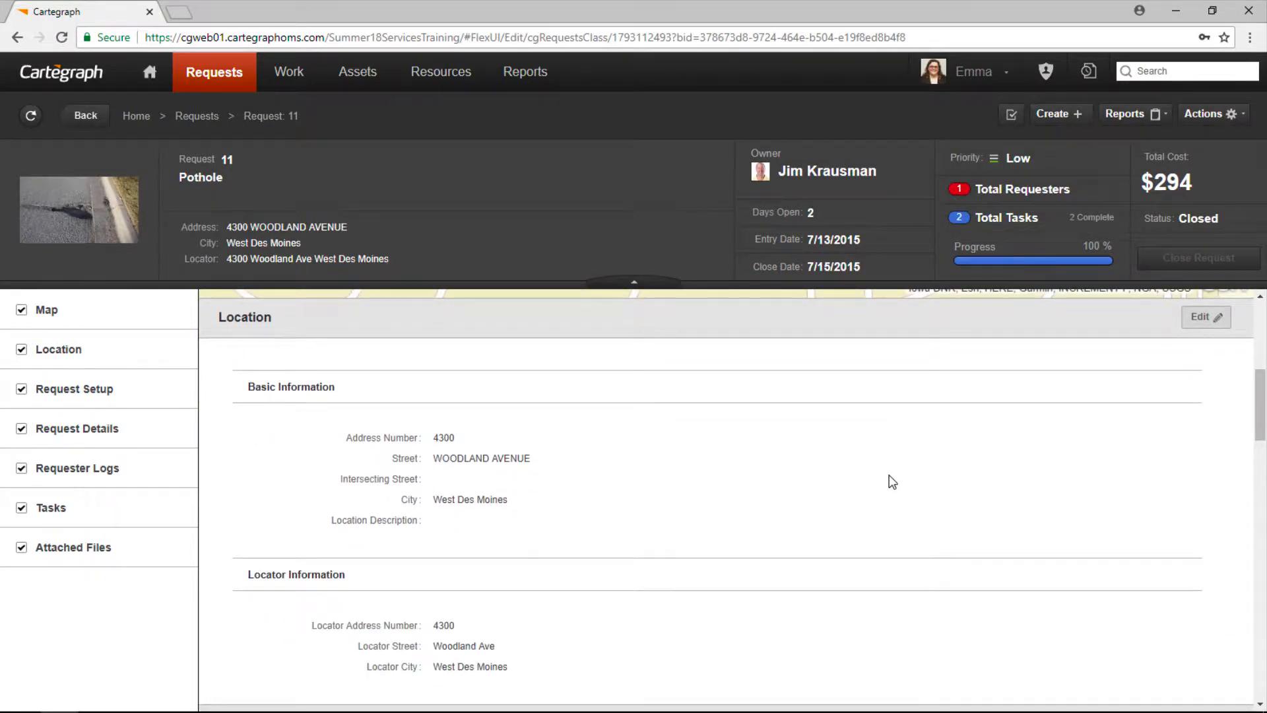
{"action": "scroll", "coordinate": [889, 476], "scroll_direction": "down", "scroll_amount": 1}
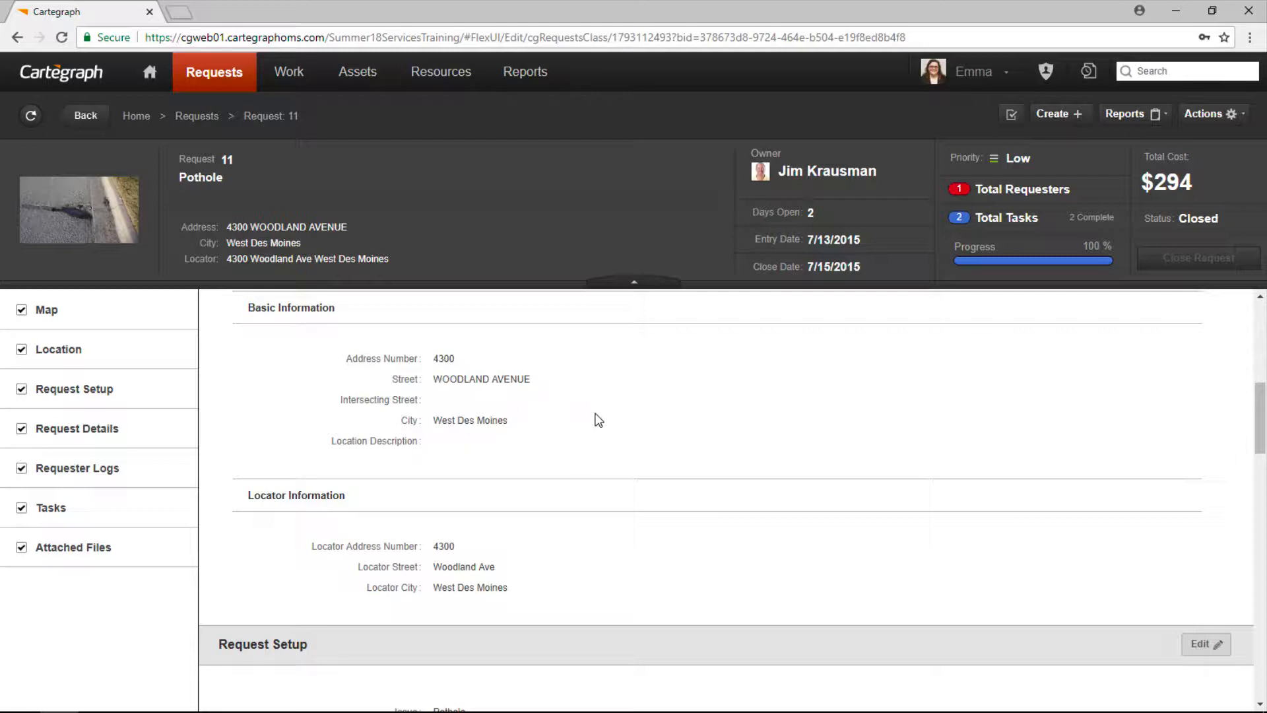
{"action": "scroll", "coordinate": [664, 523], "scroll_direction": "down", "scroll_amount": 3}
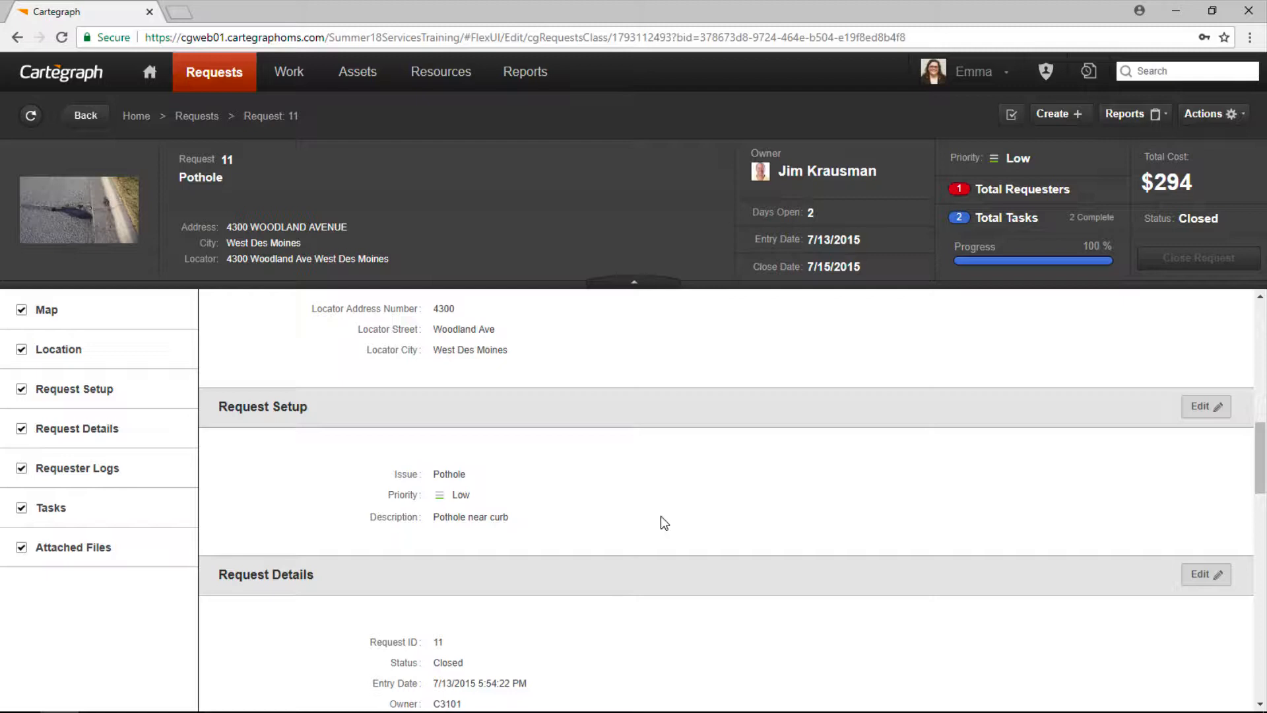
{"action": "scroll", "coordinate": [670, 522], "scroll_direction": "down", "scroll_amount": 3}
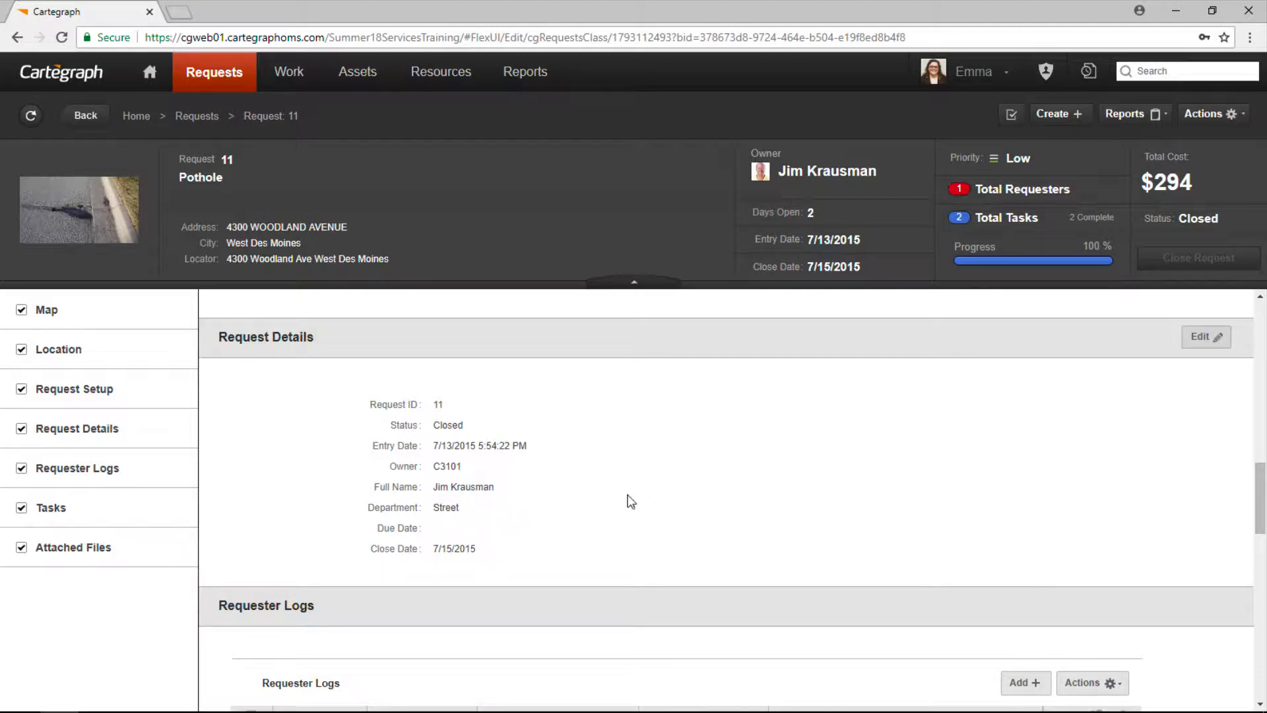
{"action": "scroll", "coordinate": [630, 501], "scroll_direction": "down", "scroll_amount": 3}
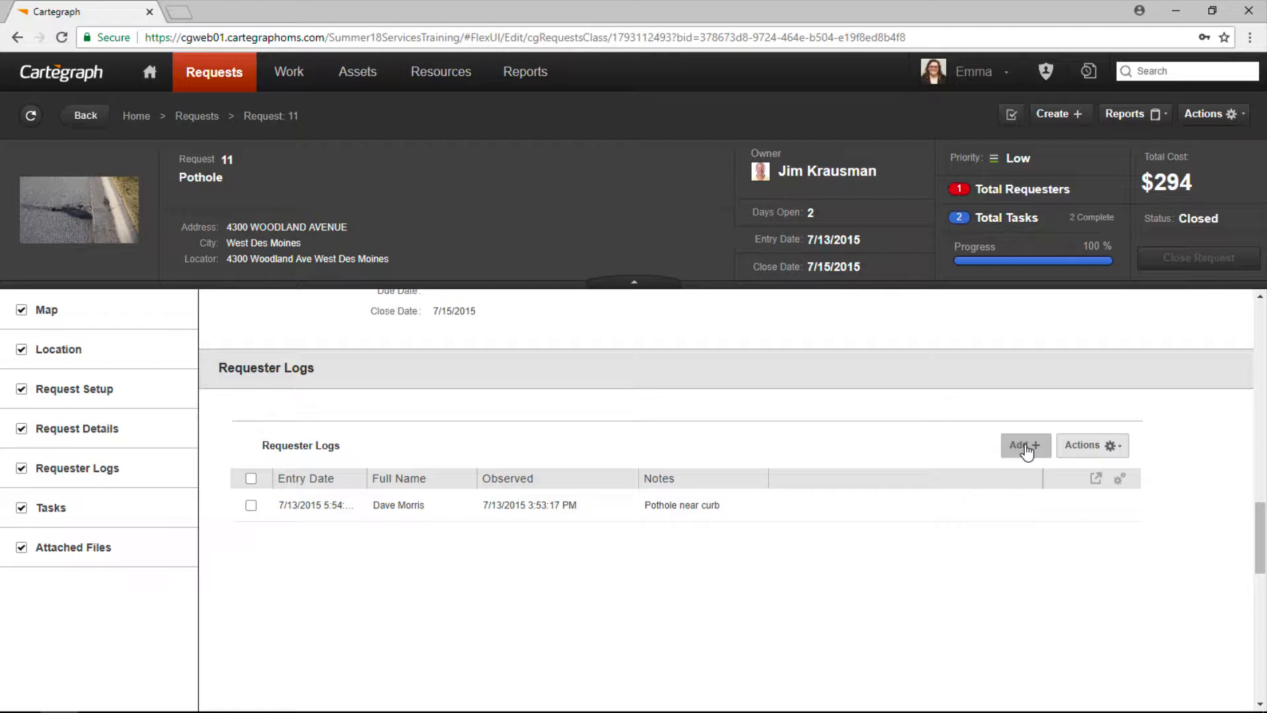
{"action": "scroll", "coordinate": [777, 510], "scroll_direction": "down", "scroll_amount": 5}
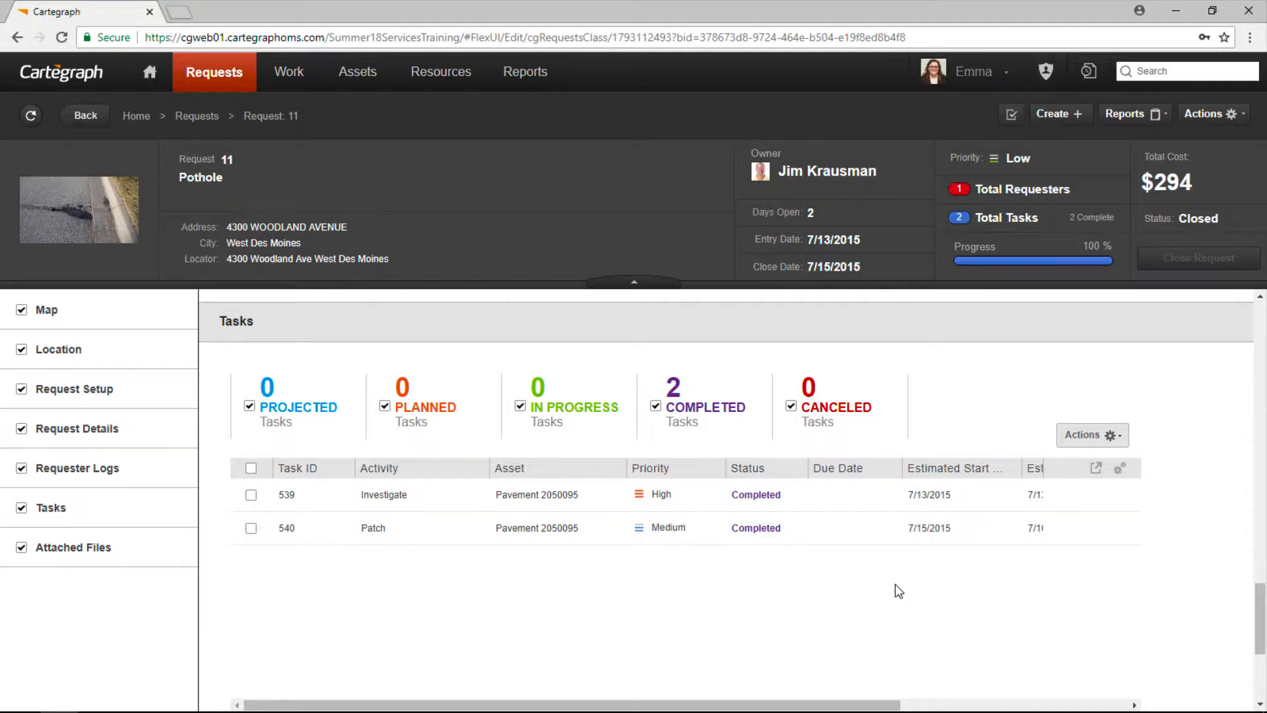
{"action": "scroll", "coordinate": [897, 594], "scroll_direction": "down", "scroll_amount": 4}
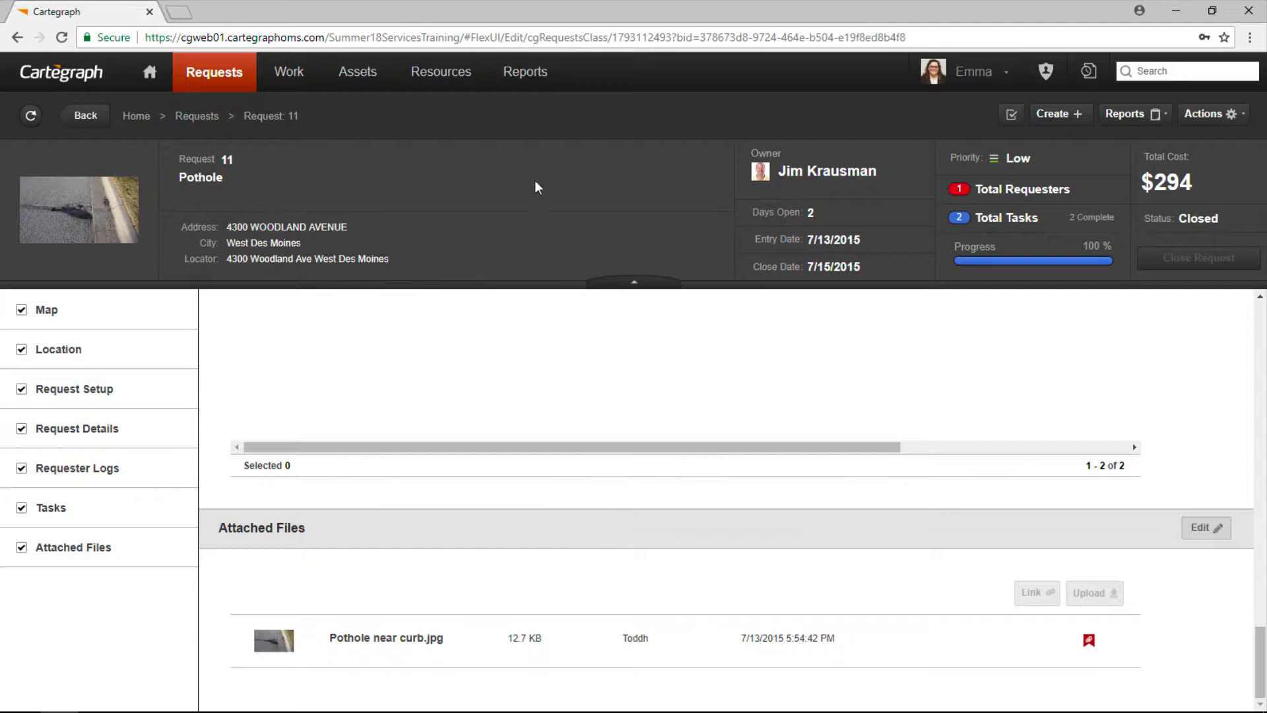
Step: Start a new request and begin adding a brand-new requester
{"action": "left_click", "coordinate": [1051, 116]}
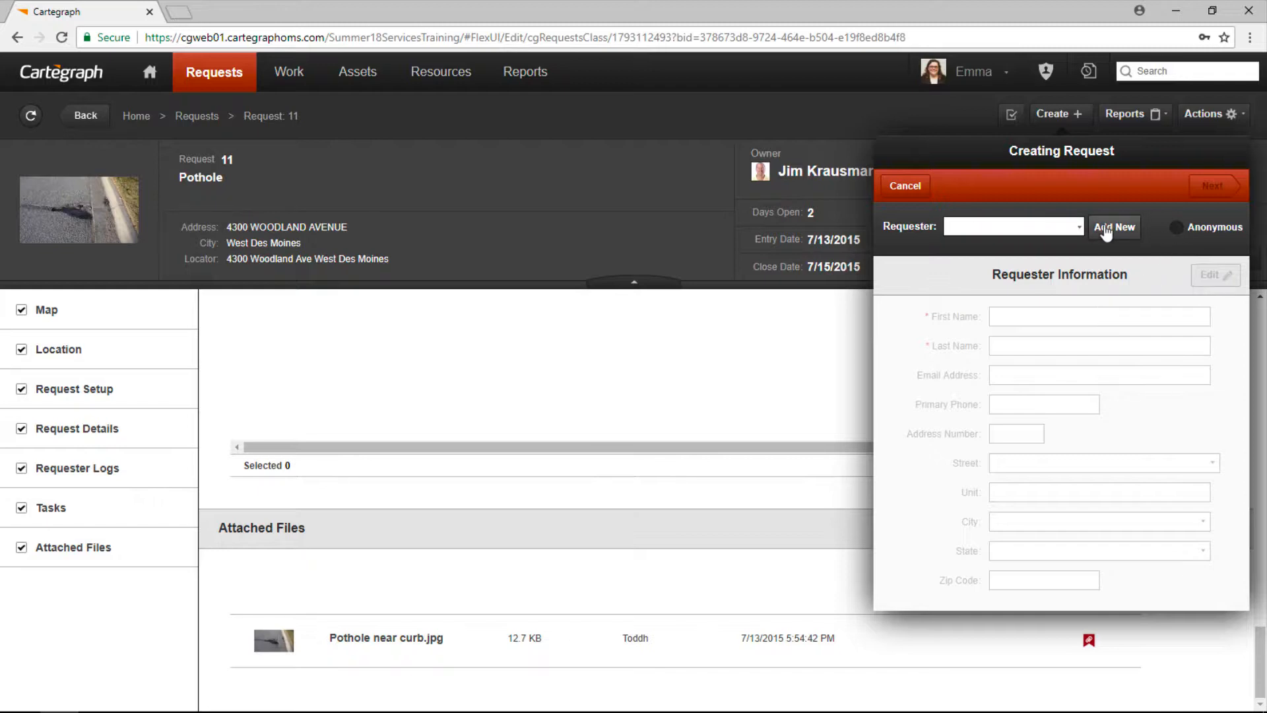
{"action": "left_click", "coordinate": [1080, 228]}
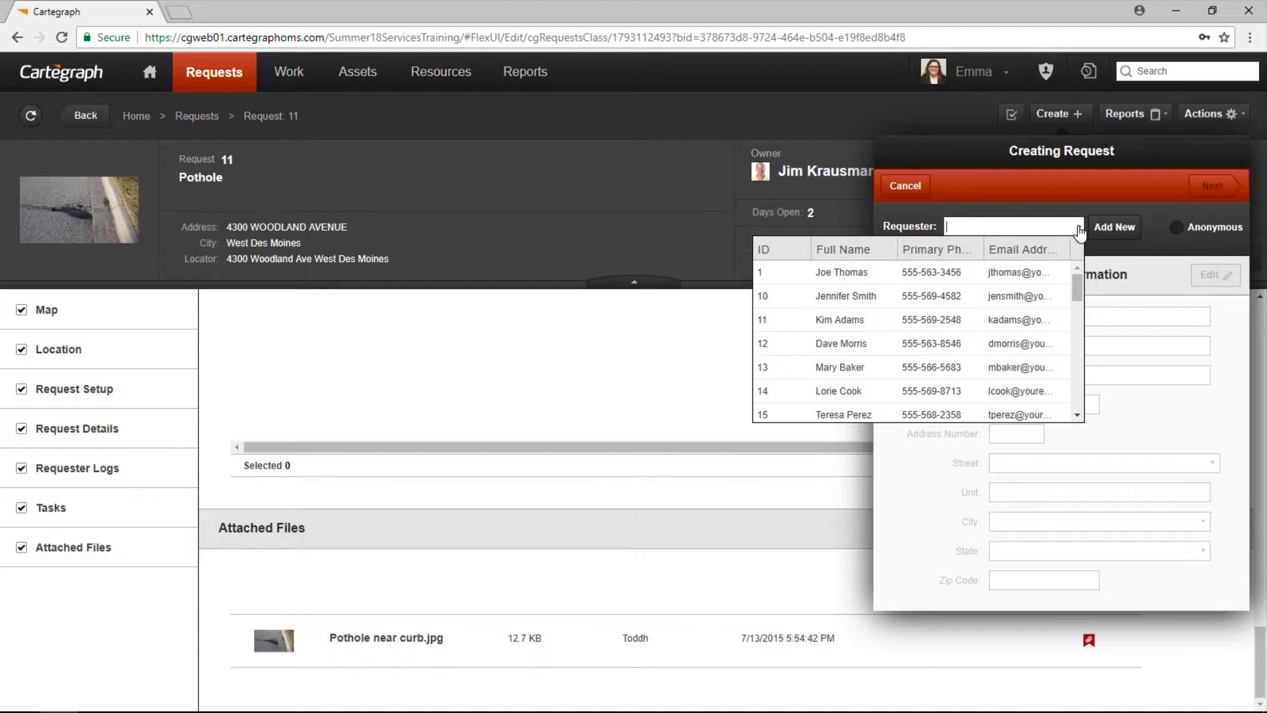
{"action": "left_click", "coordinate": [1114, 234]}
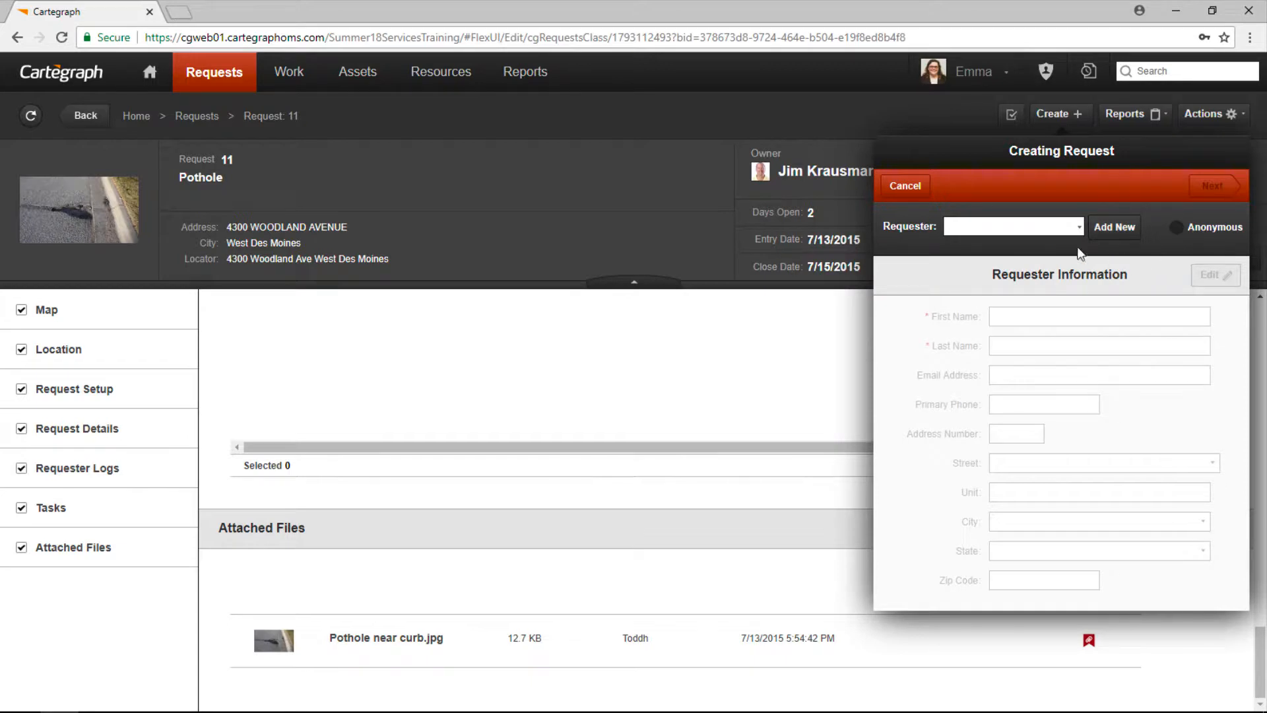
{"action": "left_click", "coordinate": [1111, 236]}
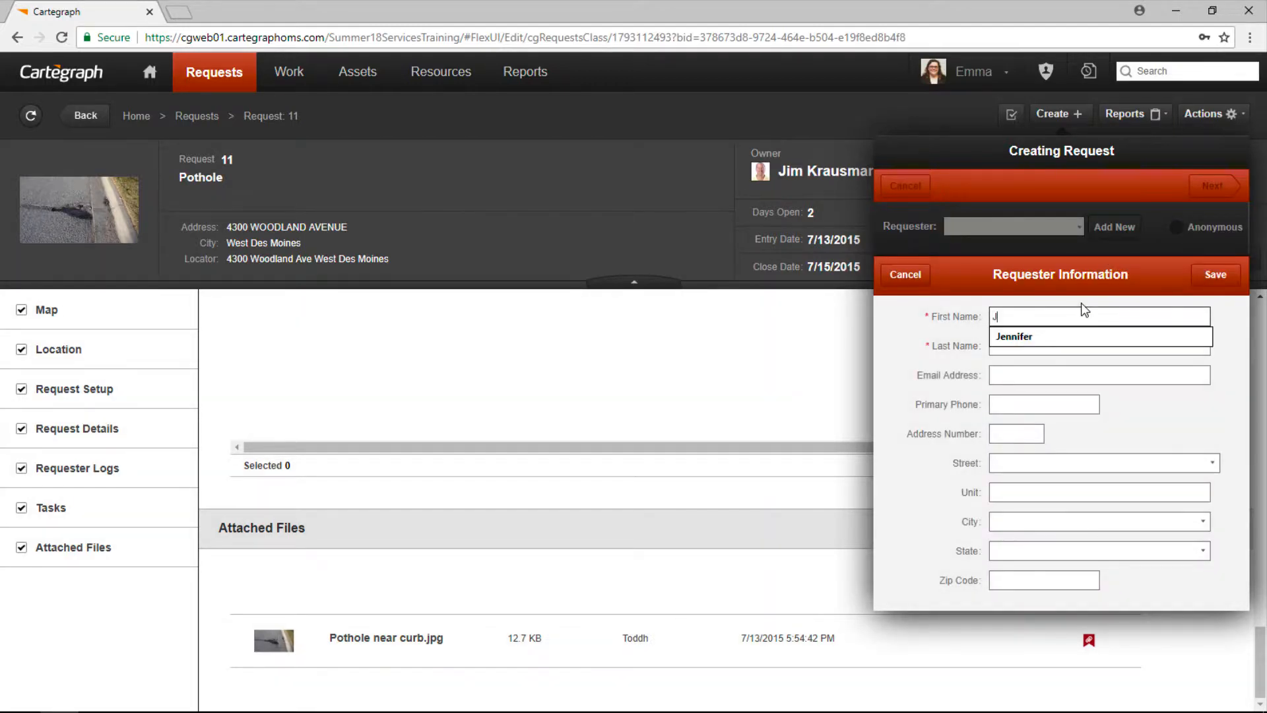
Step: Enter the new requester's first name, last name and e-mail address
{"action": "key", "text": "Tab"}
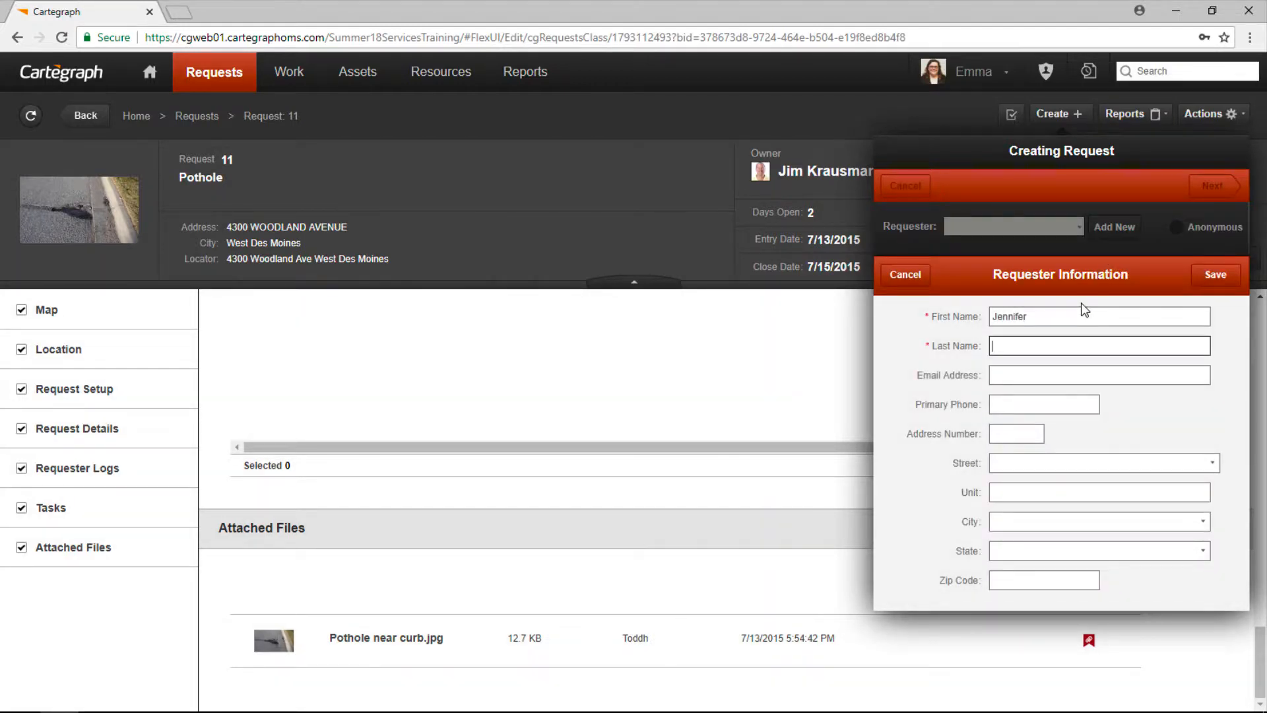
{"action": "key", "text": "Tab"}
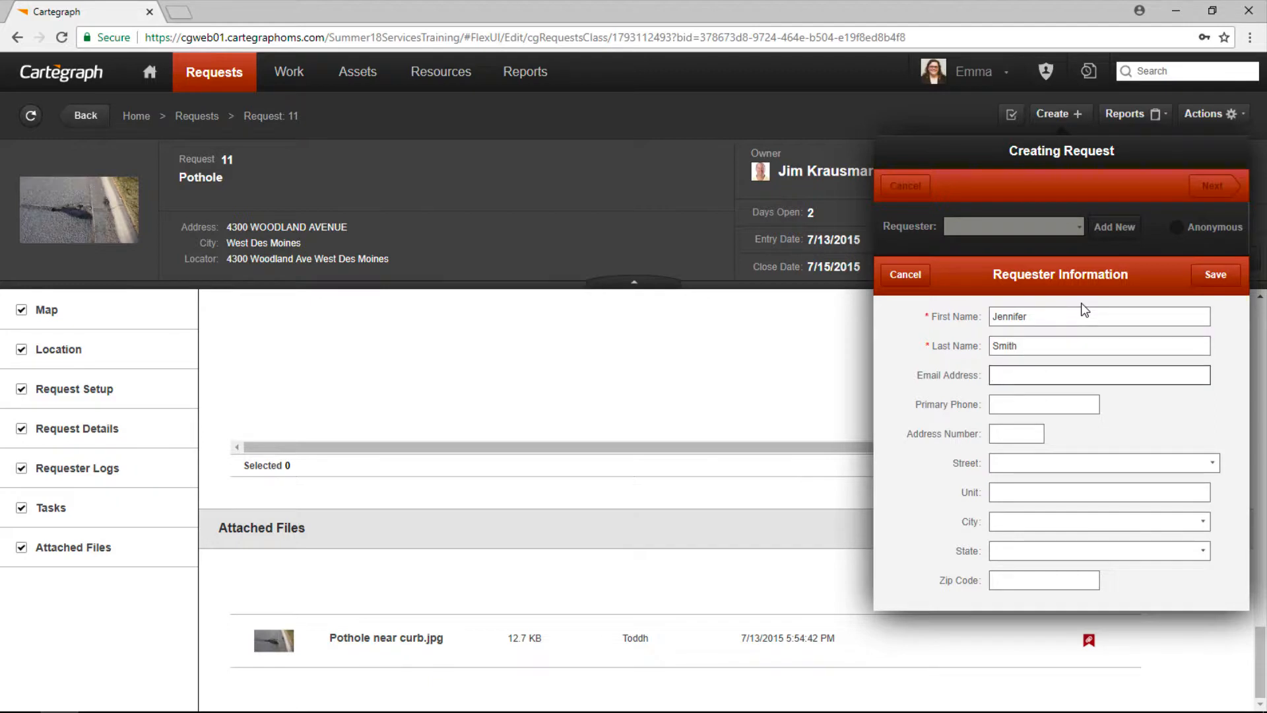
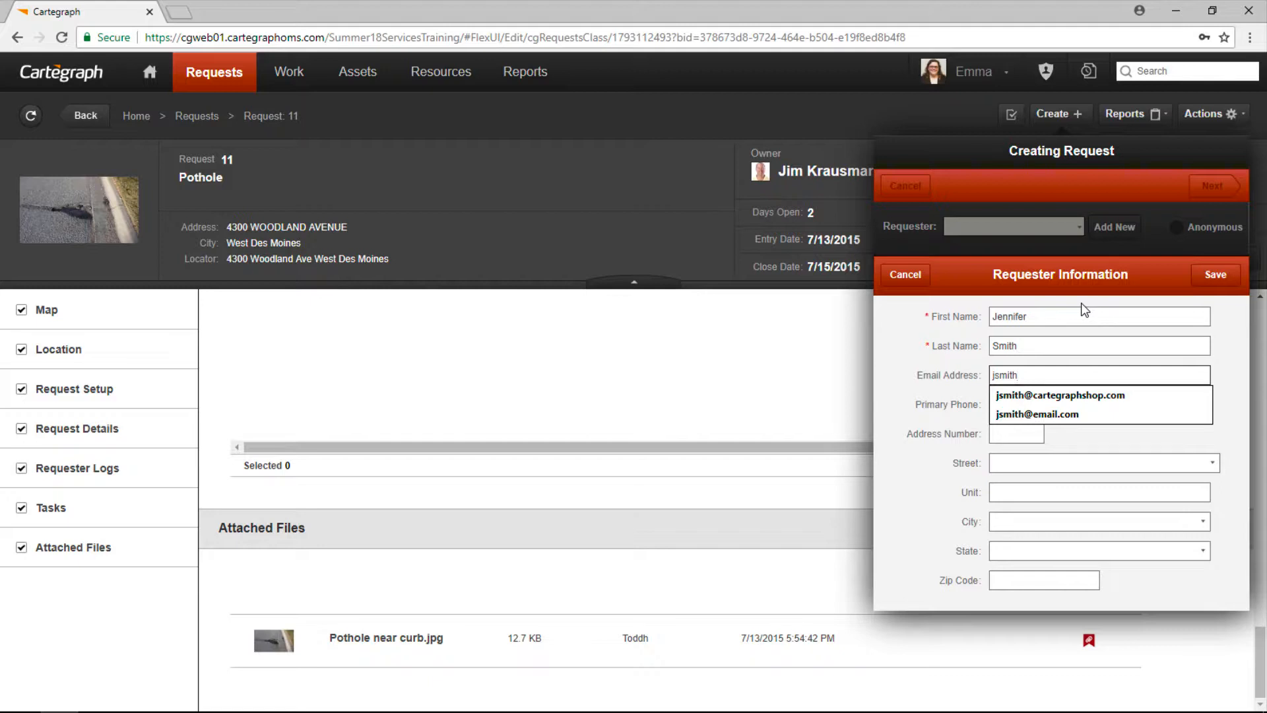
{"action": "key", "text": "Down"}
{"action": "key", "text": "Down"}
{"action": "key", "text": "Return"}
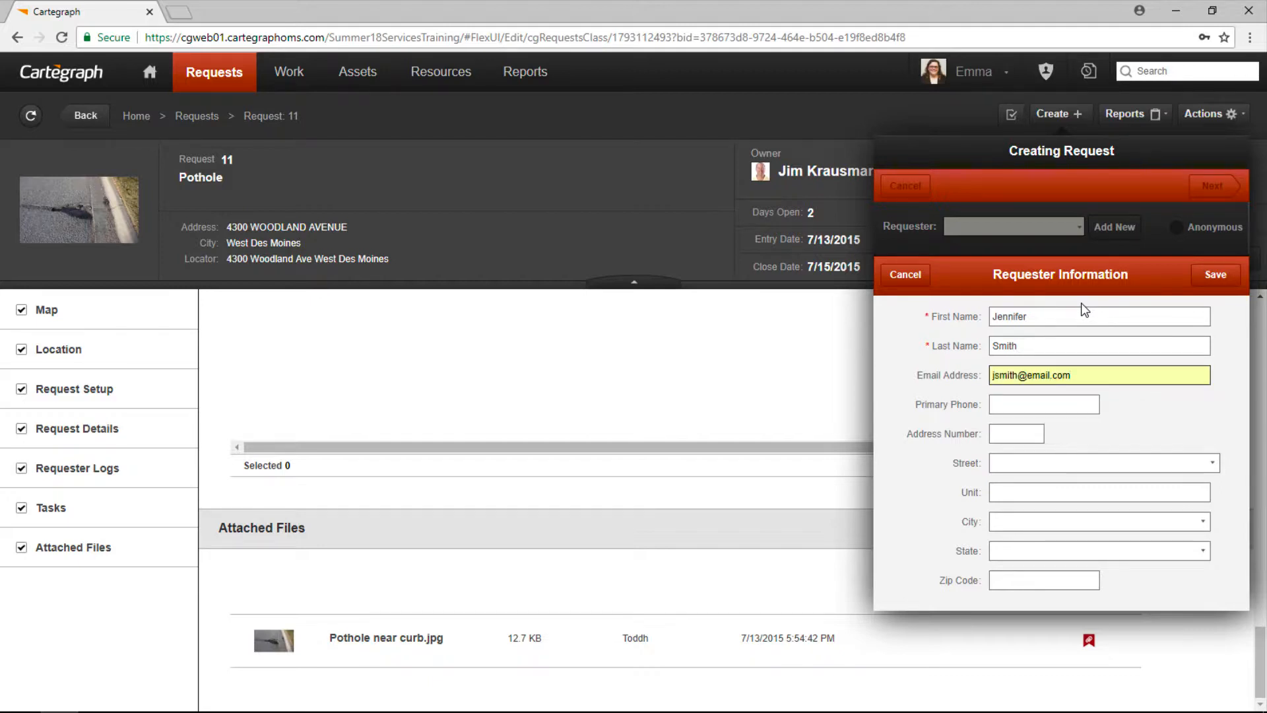
Step: Fill in the requester's address number, street, city, state and zip code
{"action": "left_click", "coordinate": [1030, 436]}
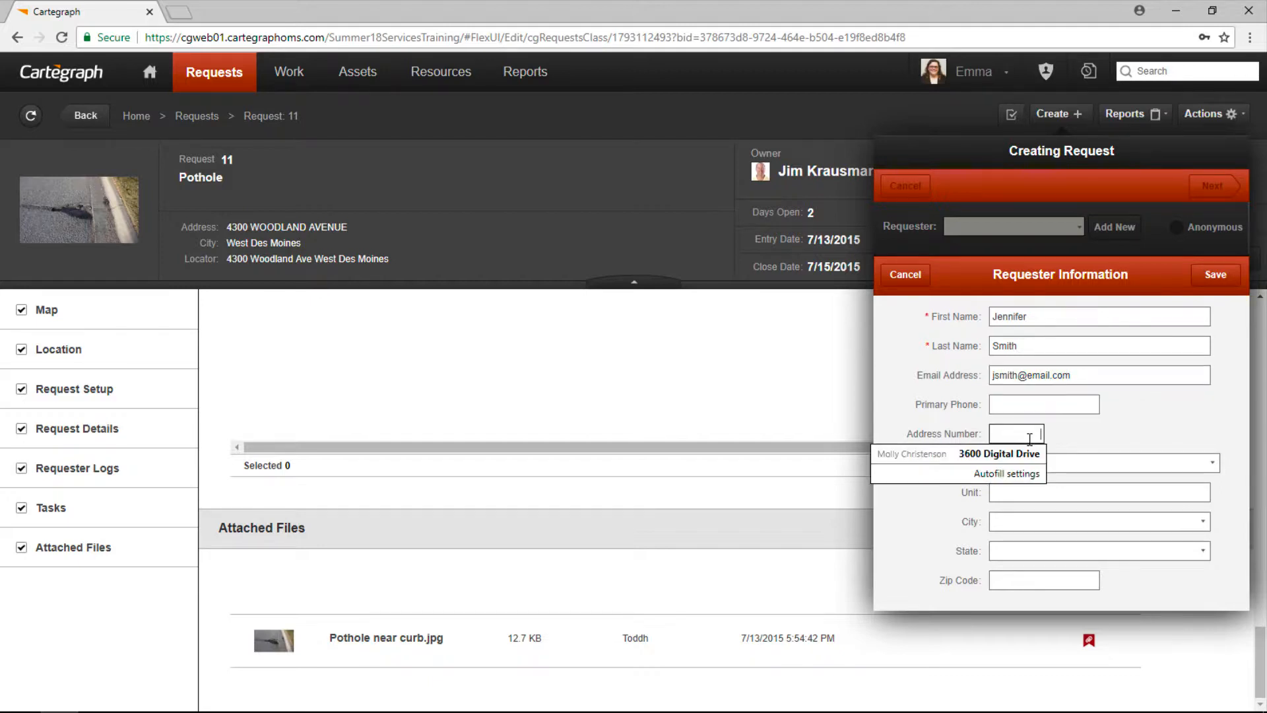
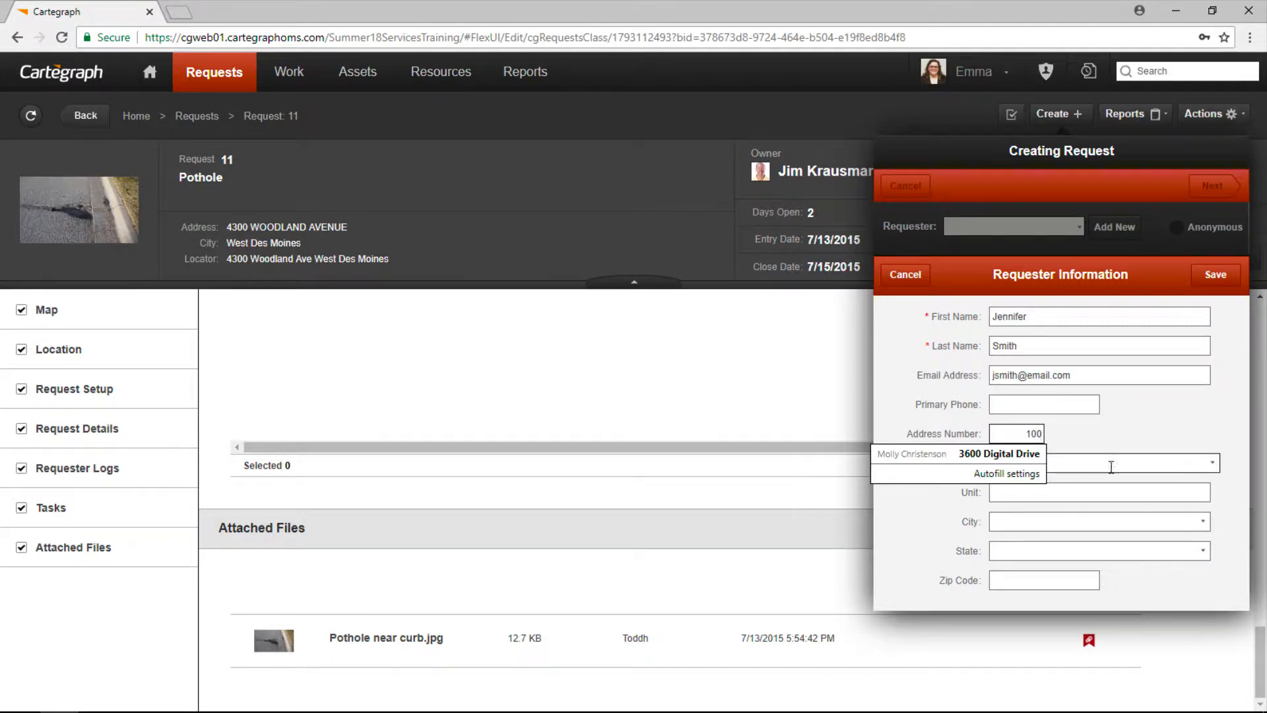
{"action": "left_click", "coordinate": [1116, 462]}
{"action": "left_click", "coordinate": [1213, 463]}
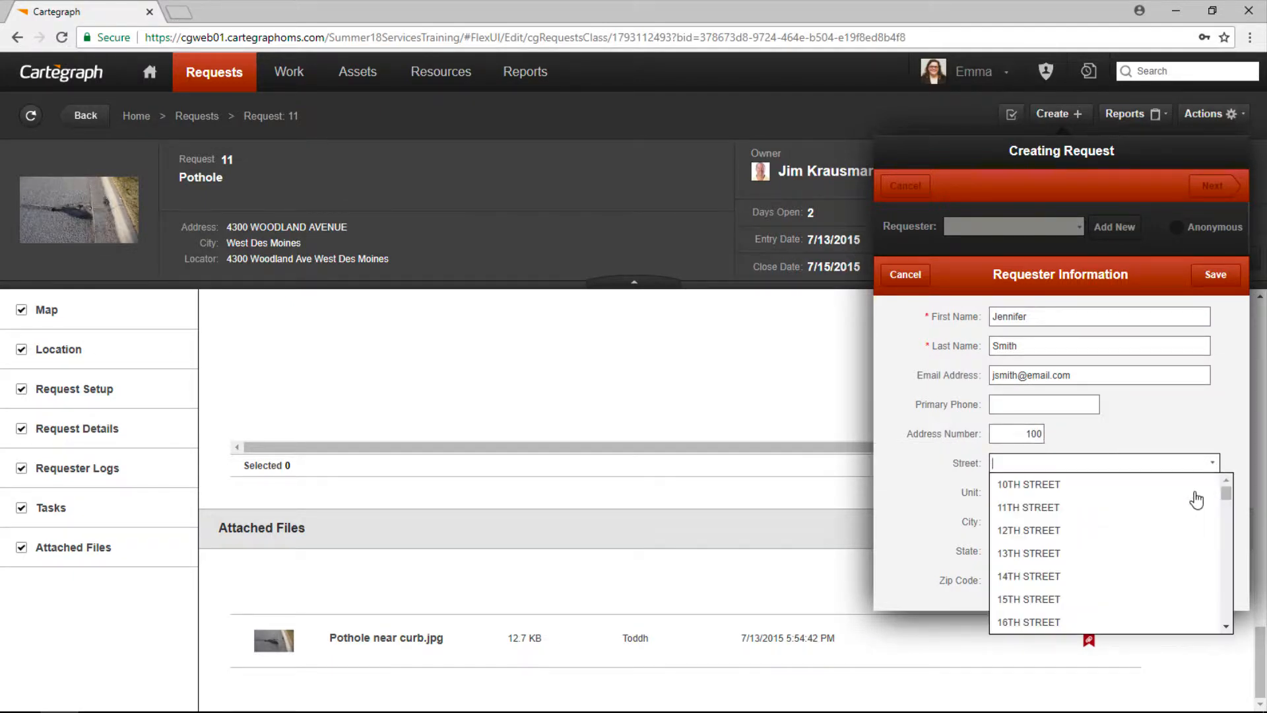
{"action": "type", "text": "Nw"}
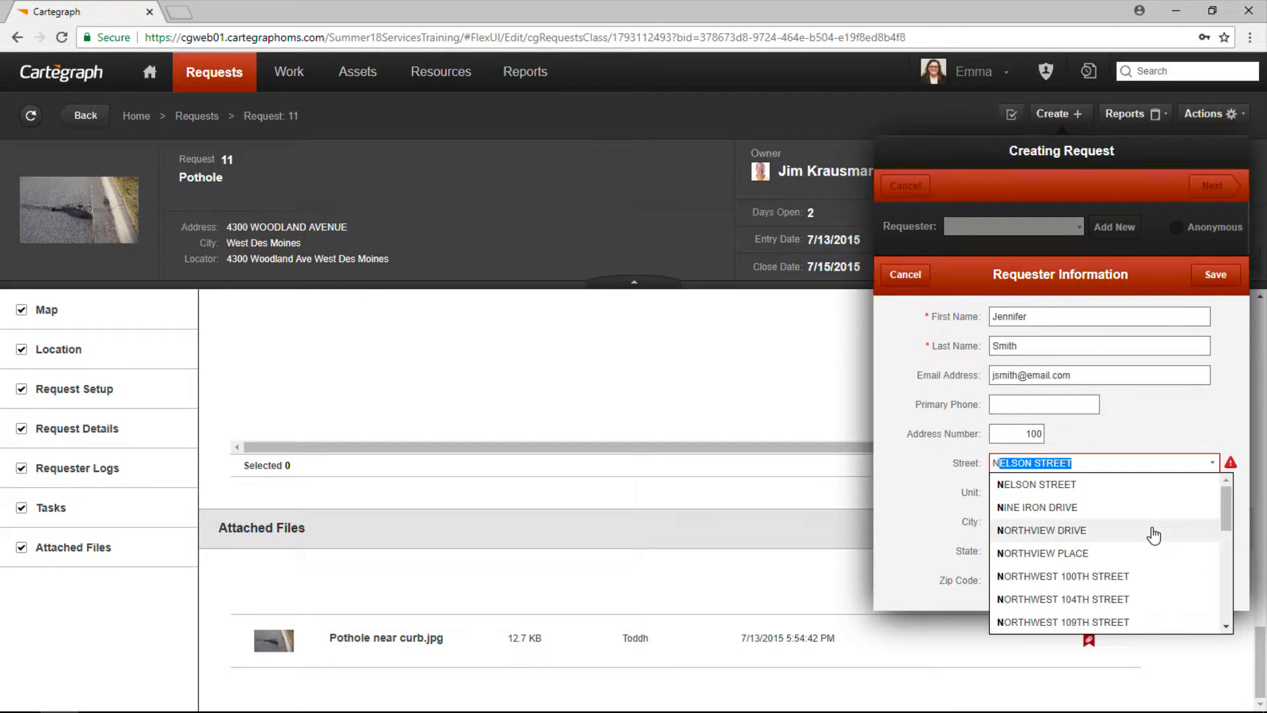
{"action": "key", "text": "BackSpace"}
{"action": "left_click", "coordinate": [1123, 488]}
{"action": "left_click", "coordinate": [1203, 523]}
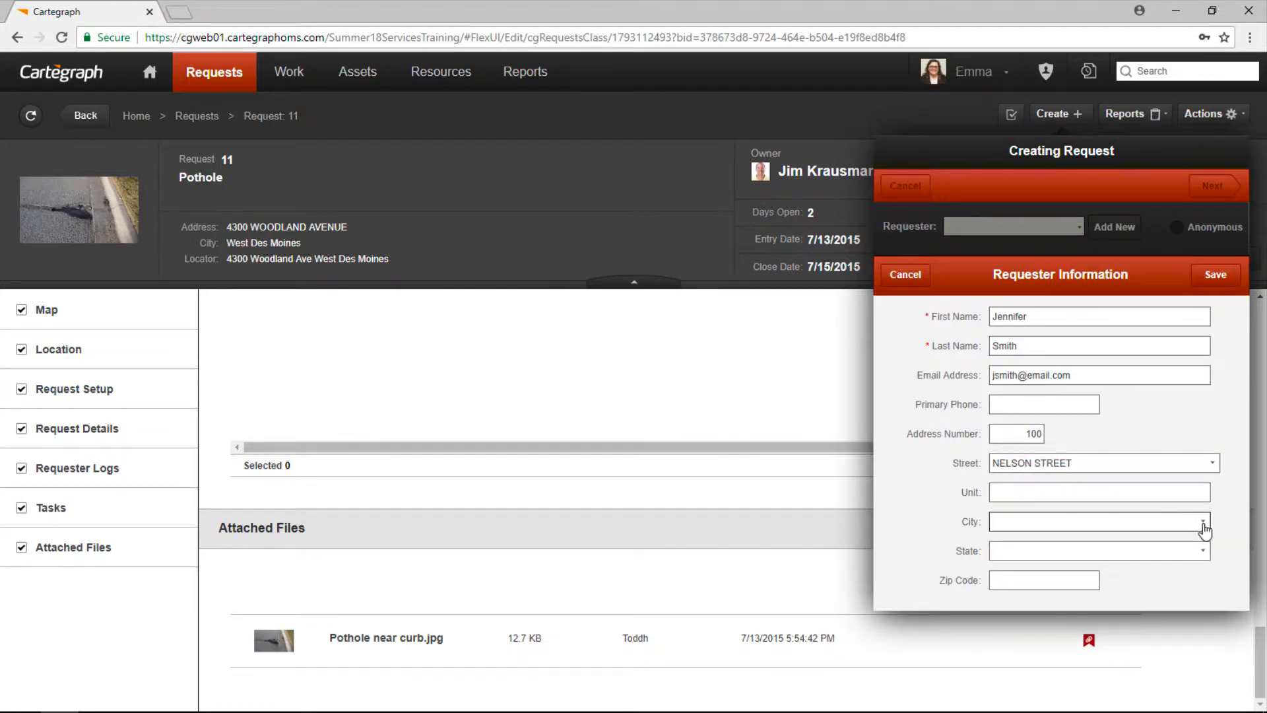
{"action": "left_click", "coordinate": [1154, 545]}
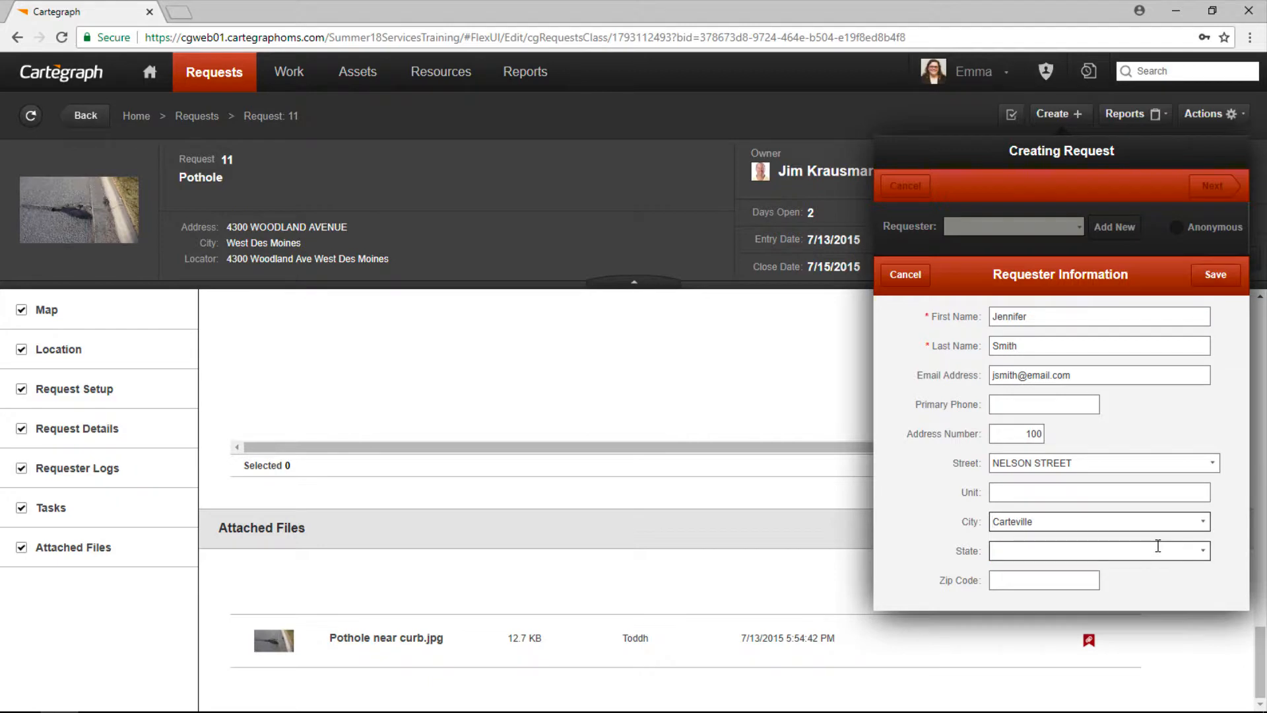
{"action": "left_click", "coordinate": [1198, 553]}
{"action": "type", "text": "I"}
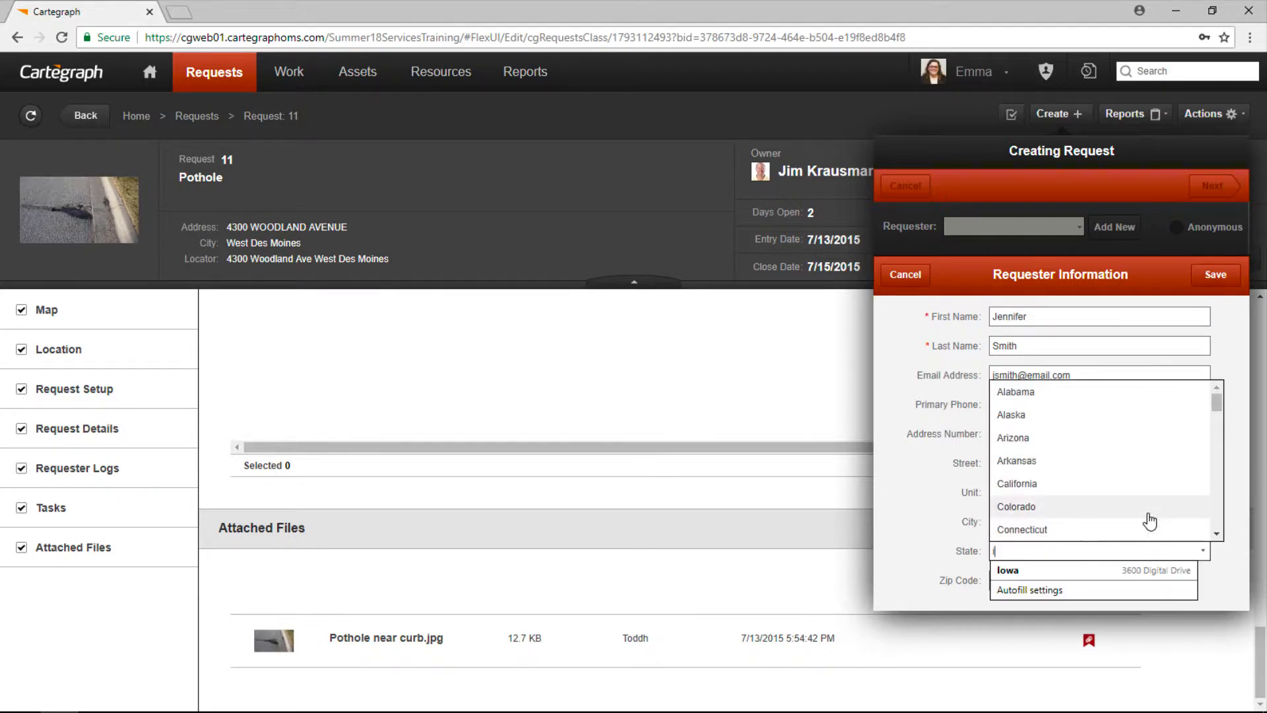
{"action": "type", "text": "owa"}
{"action": "left_click", "coordinate": [1107, 497]}
{"action": "left_click", "coordinate": [1052, 581]}
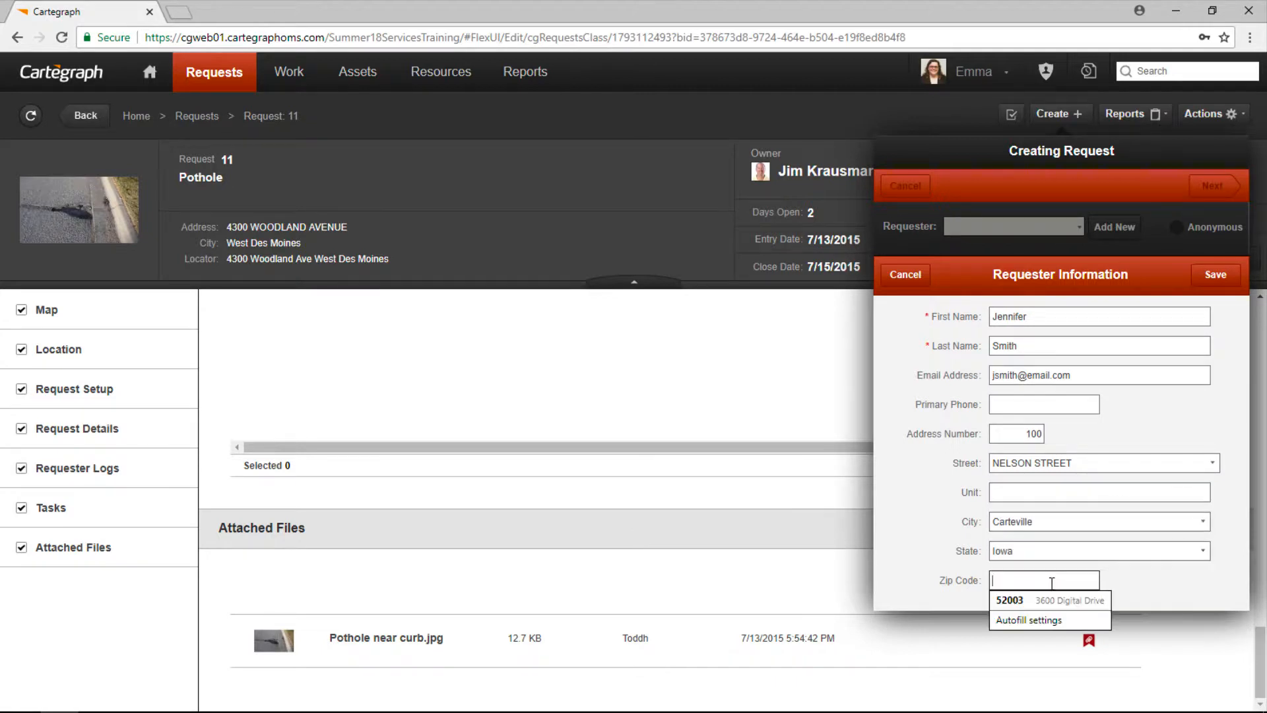
{"action": "type", "text": "52001"}
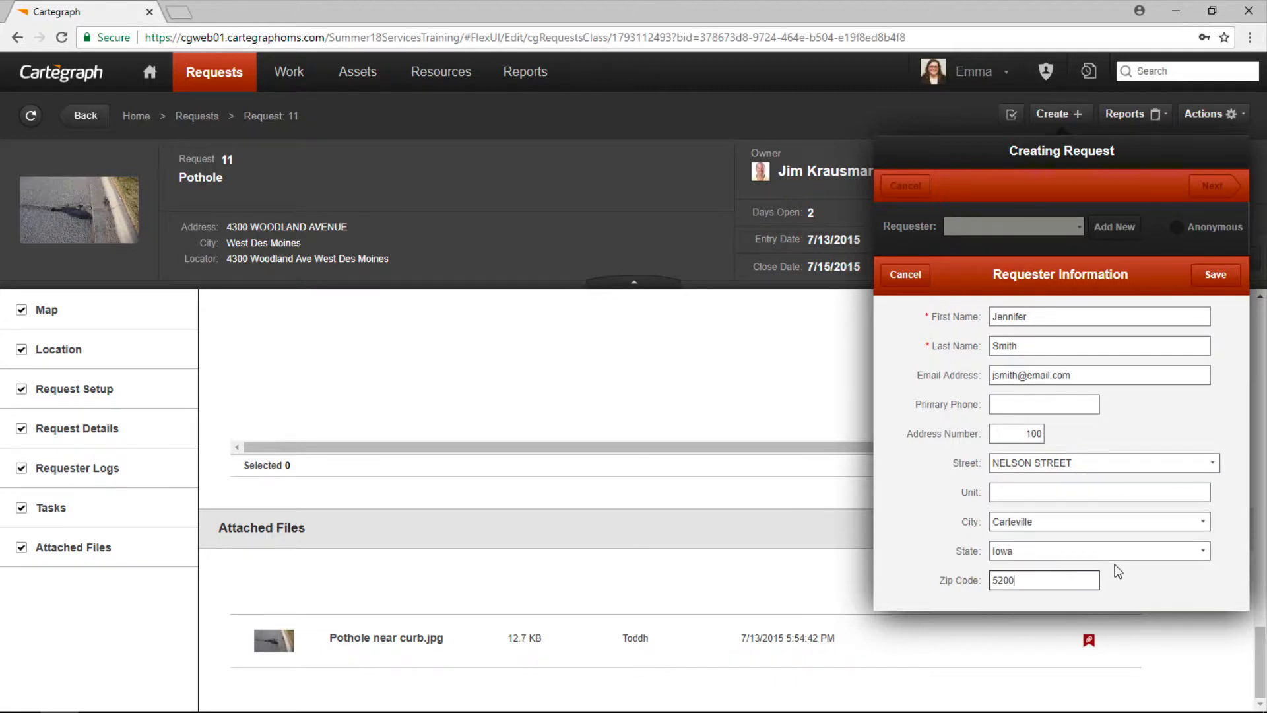
Step: Save the requester, set the issue to Pothole, and pin the location at the searched address
{"action": "left_click", "coordinate": [1215, 277]}
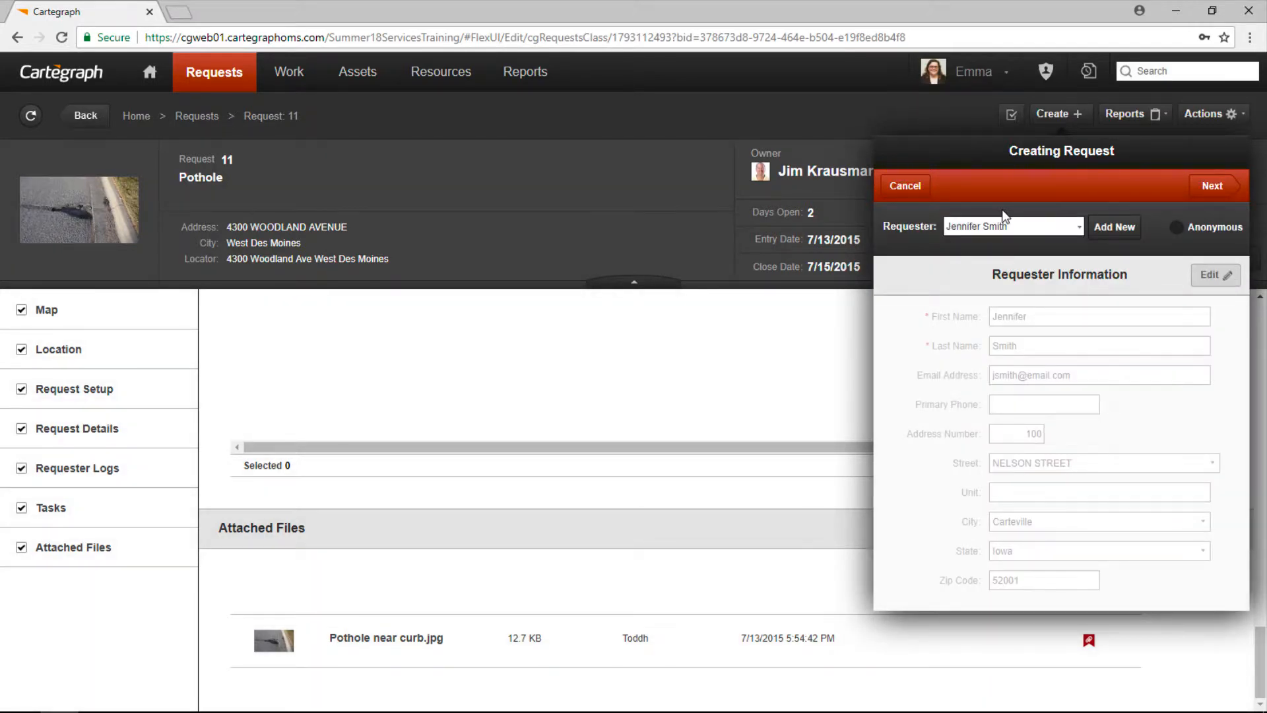
{"action": "left_click", "coordinate": [1207, 192]}
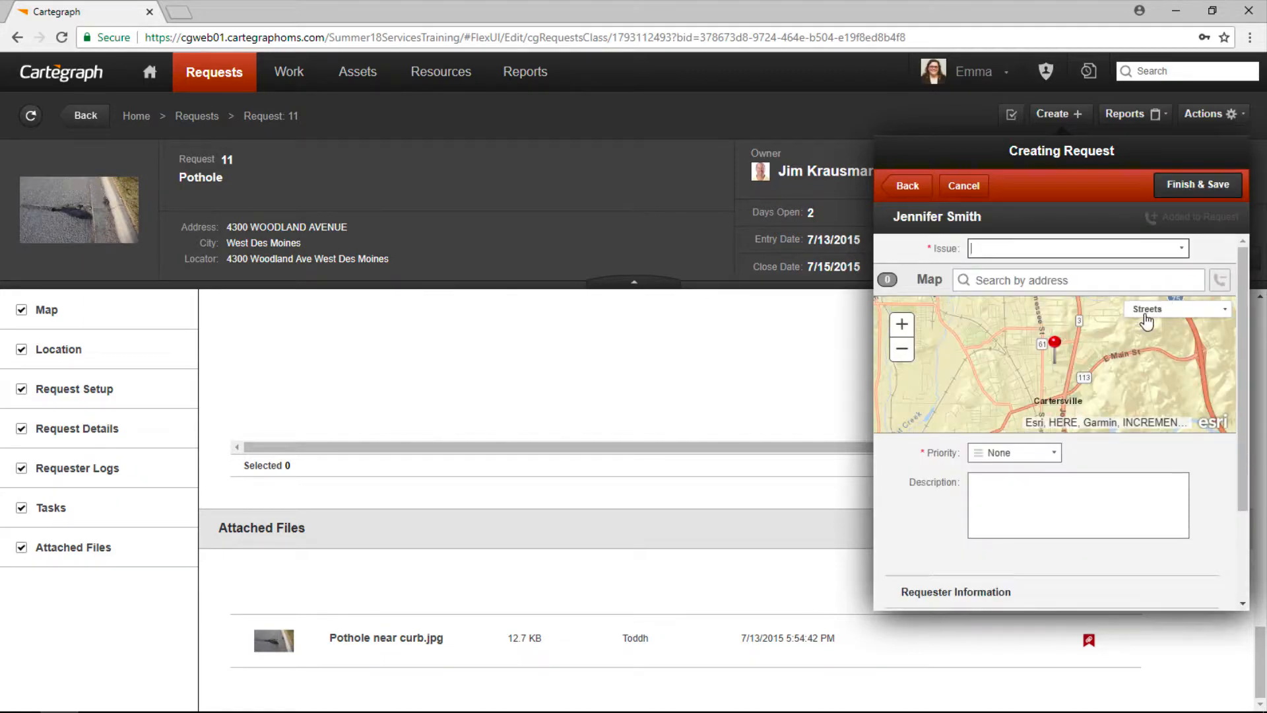
{"action": "left_click", "coordinate": [1183, 249]}
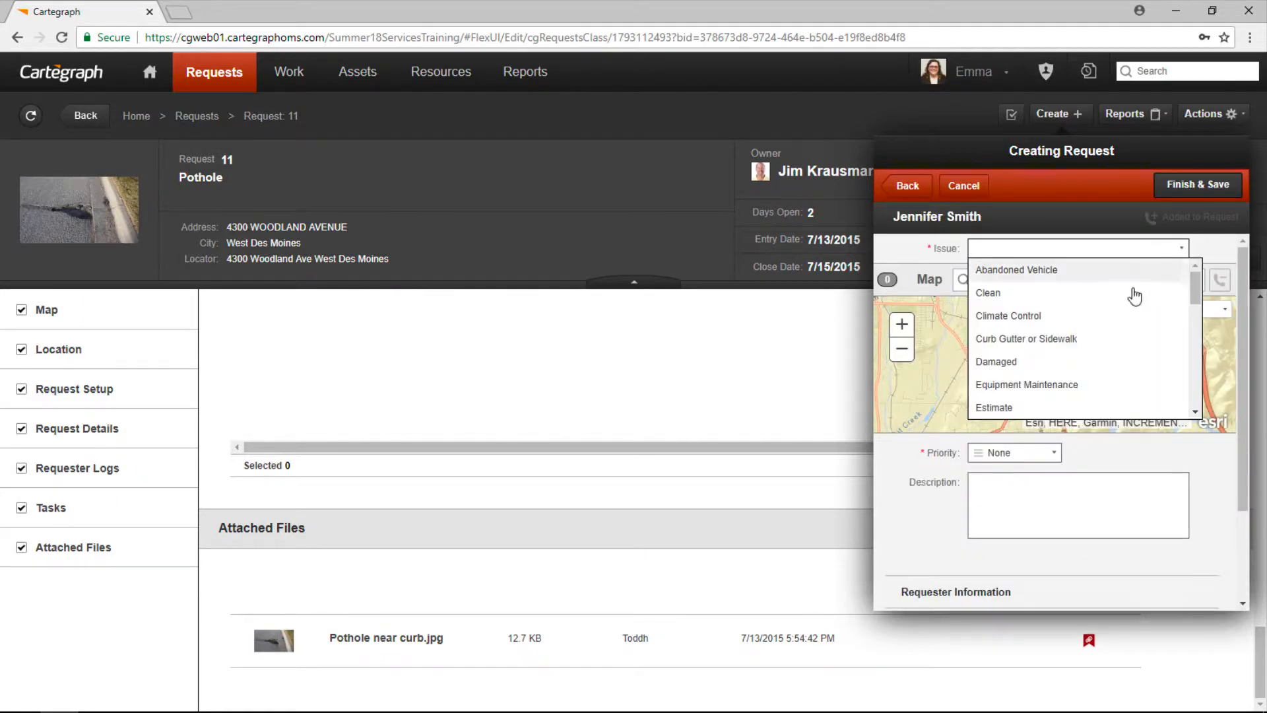
{"action": "scroll", "coordinate": [1128, 330], "scroll_direction": "down", "scroll_amount": 1}
{"action": "scroll", "coordinate": [1124, 348], "scroll_direction": "down", "scroll_amount": 6}
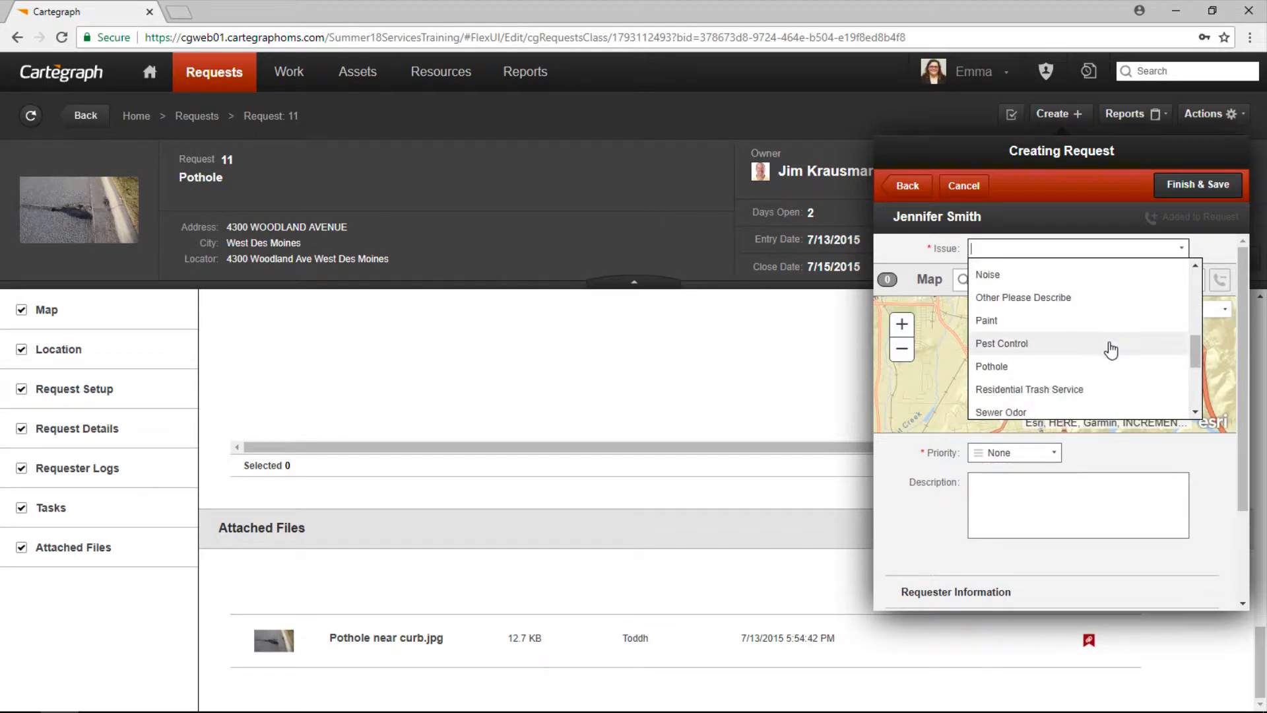
{"action": "left_click", "coordinate": [1058, 367]}
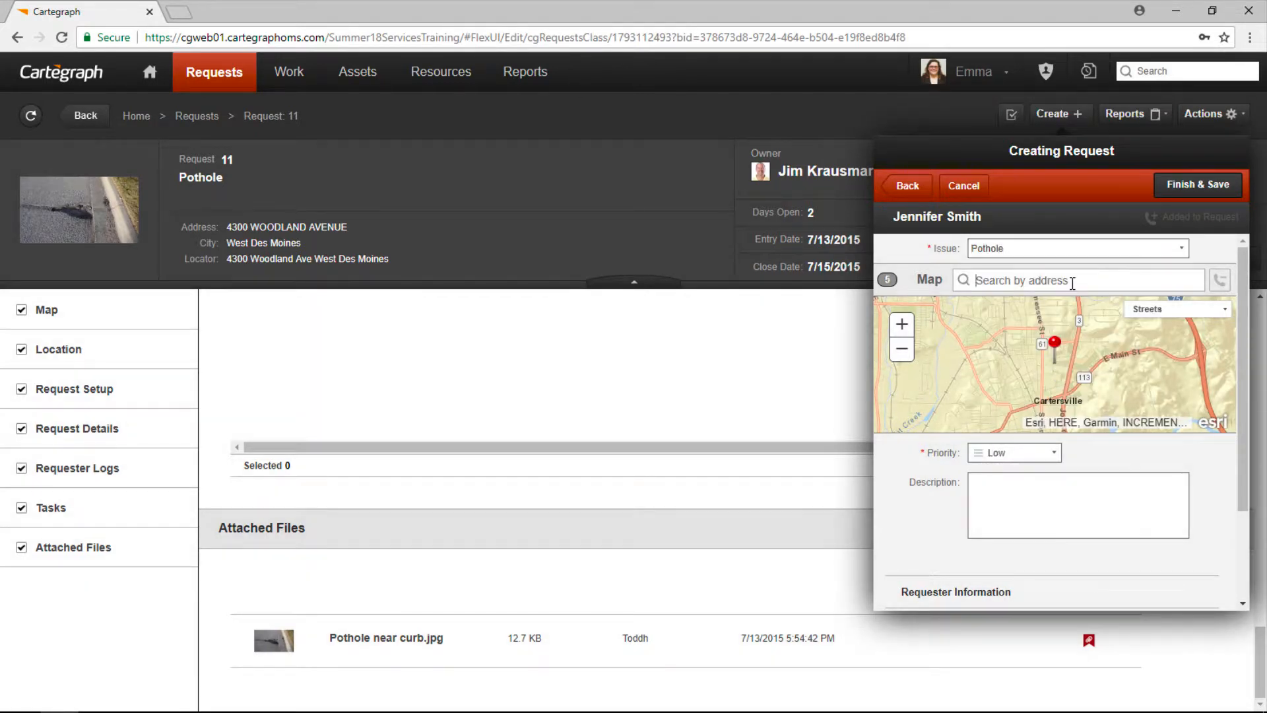
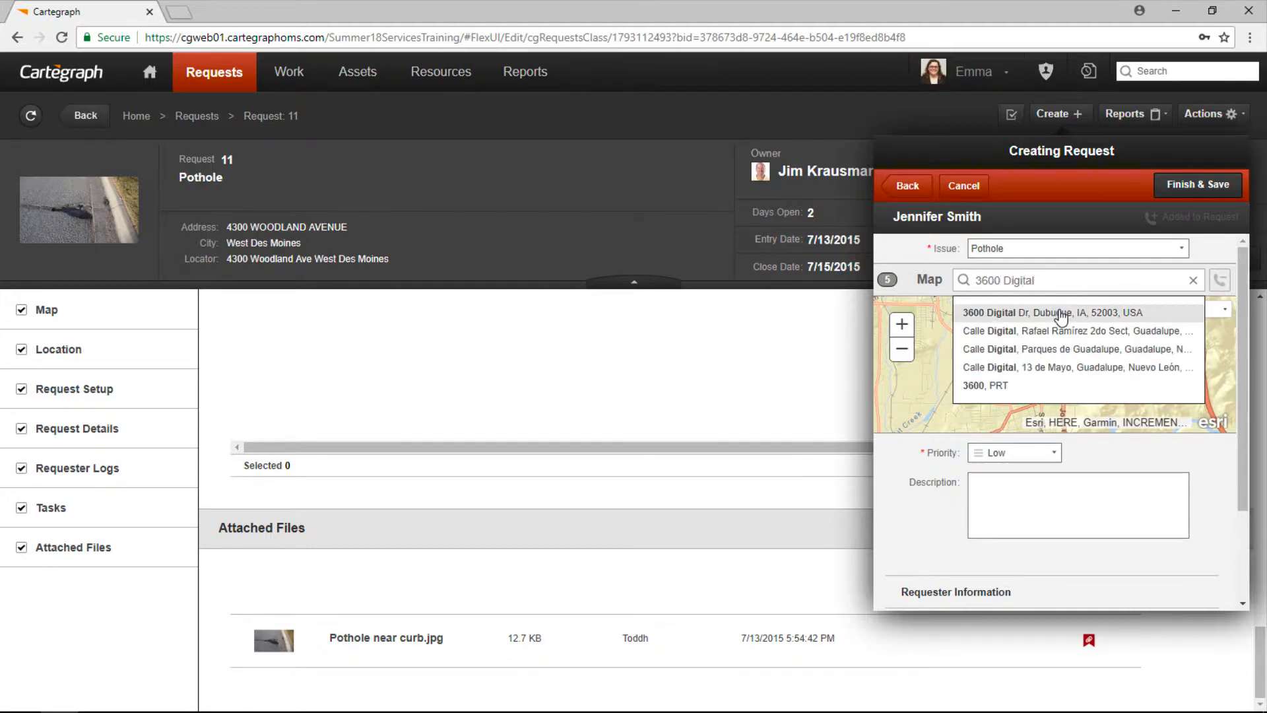
{"action": "left_click", "coordinate": [1077, 312]}
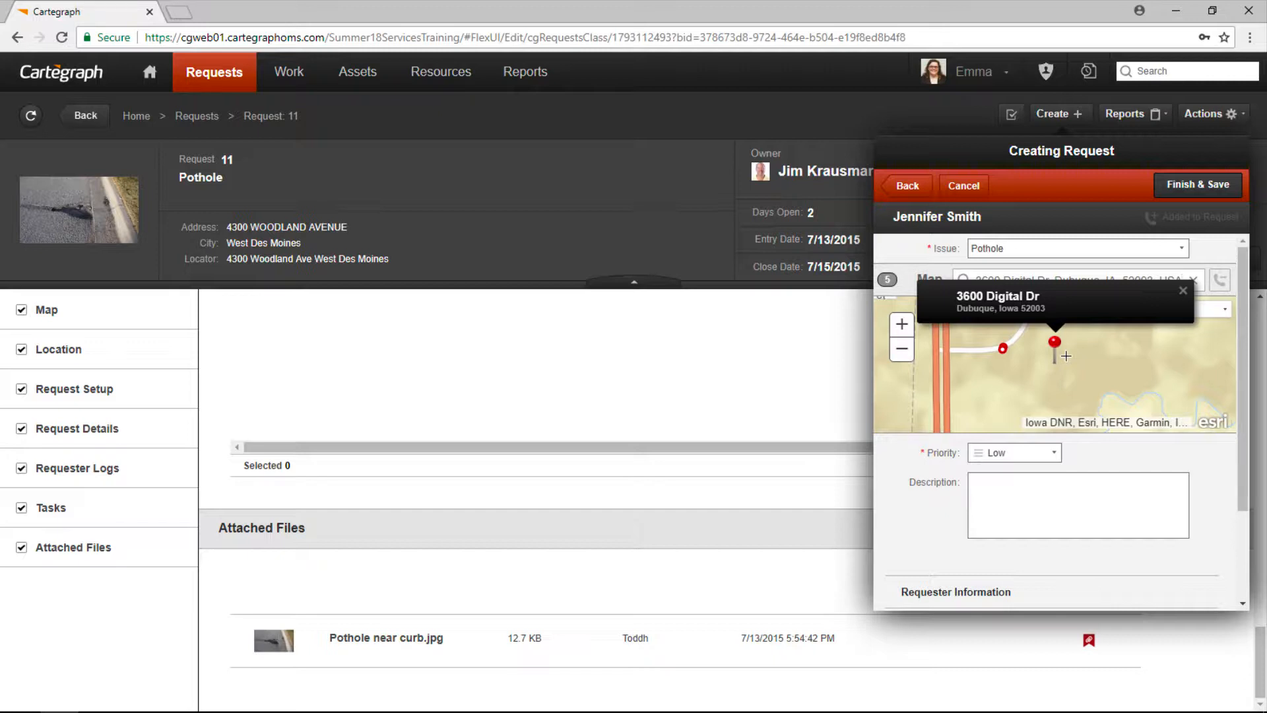
Step: Review the nearby existing Pothole request 56 from the map popup, then close it
{"action": "left_click", "coordinate": [1003, 350]}
{"action": "left_click", "coordinate": [1003, 350]}
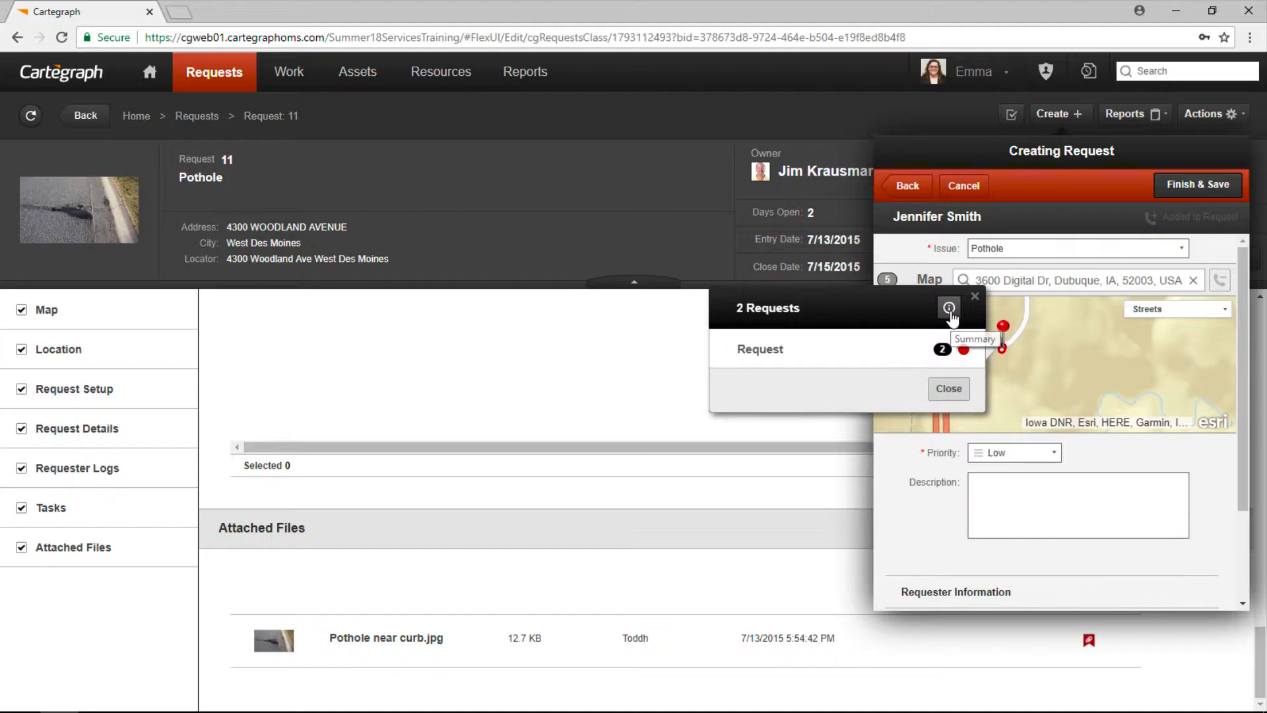
{"action": "left_click", "coordinate": [964, 349]}
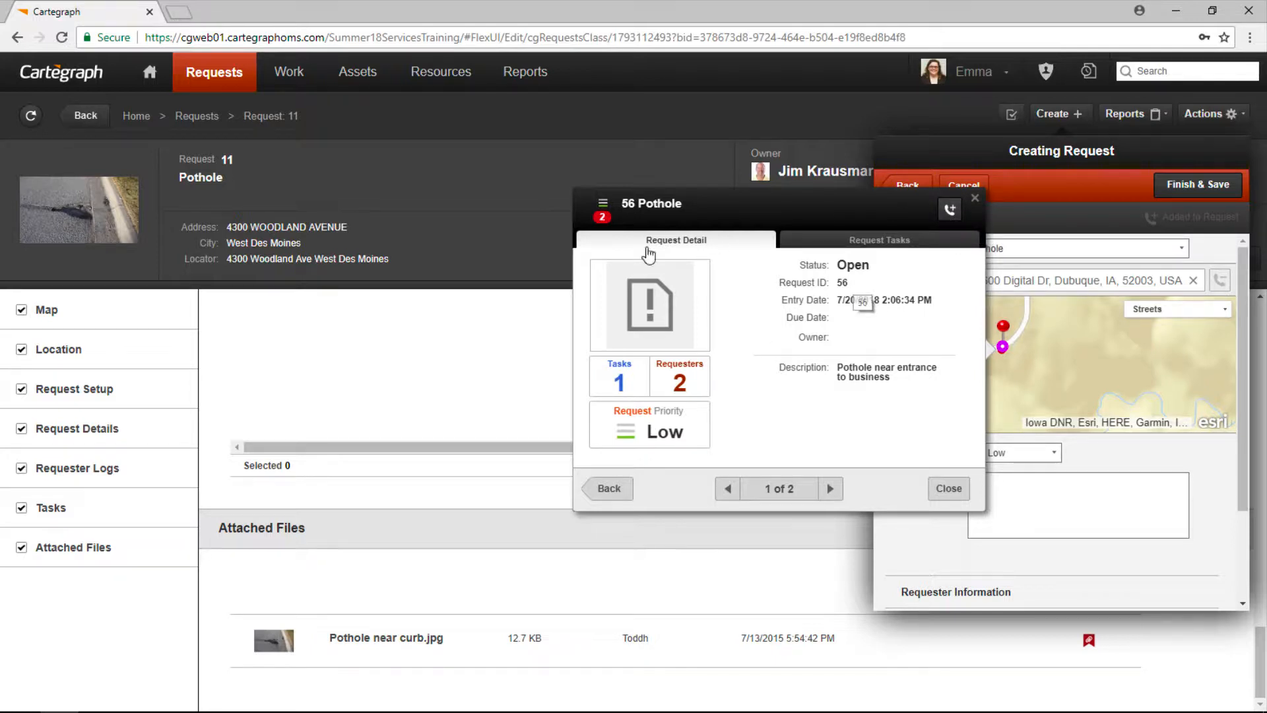
{"action": "left_click", "coordinate": [974, 199]}
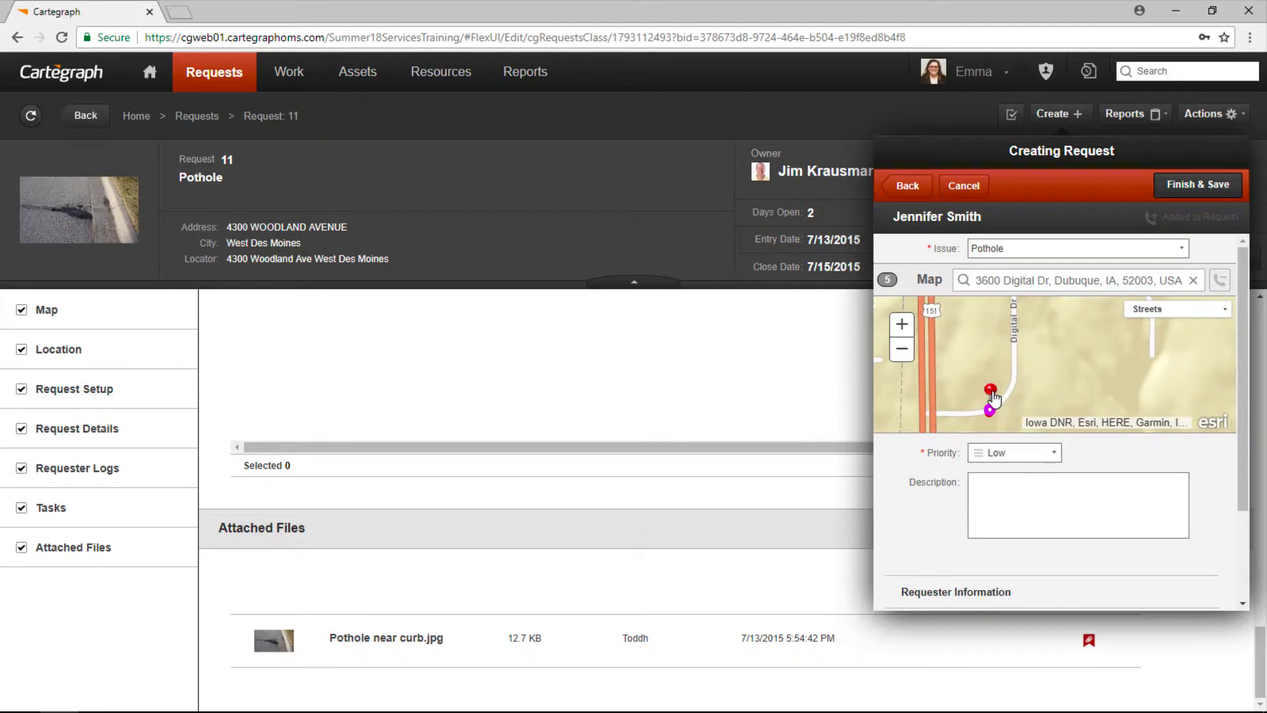
Step: Move the pin onto Digital Dr and describe it as 'Pothole near entrance to business affecting traffic'
{"action": "left_click_drag", "start_coordinate": [994, 397], "coordinate": [1018, 338]}
{"action": "left_click", "coordinate": [1050, 509]}
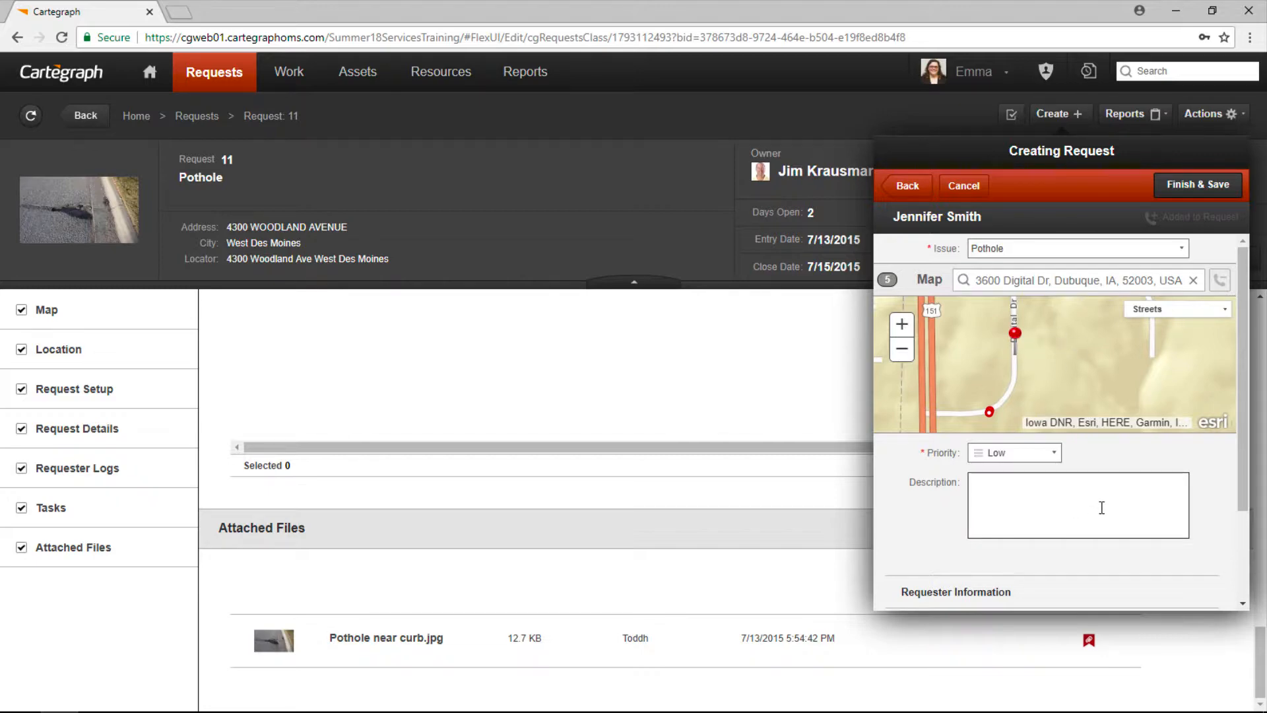
{"action": "type", "text": "Pothole near entrance to business"}
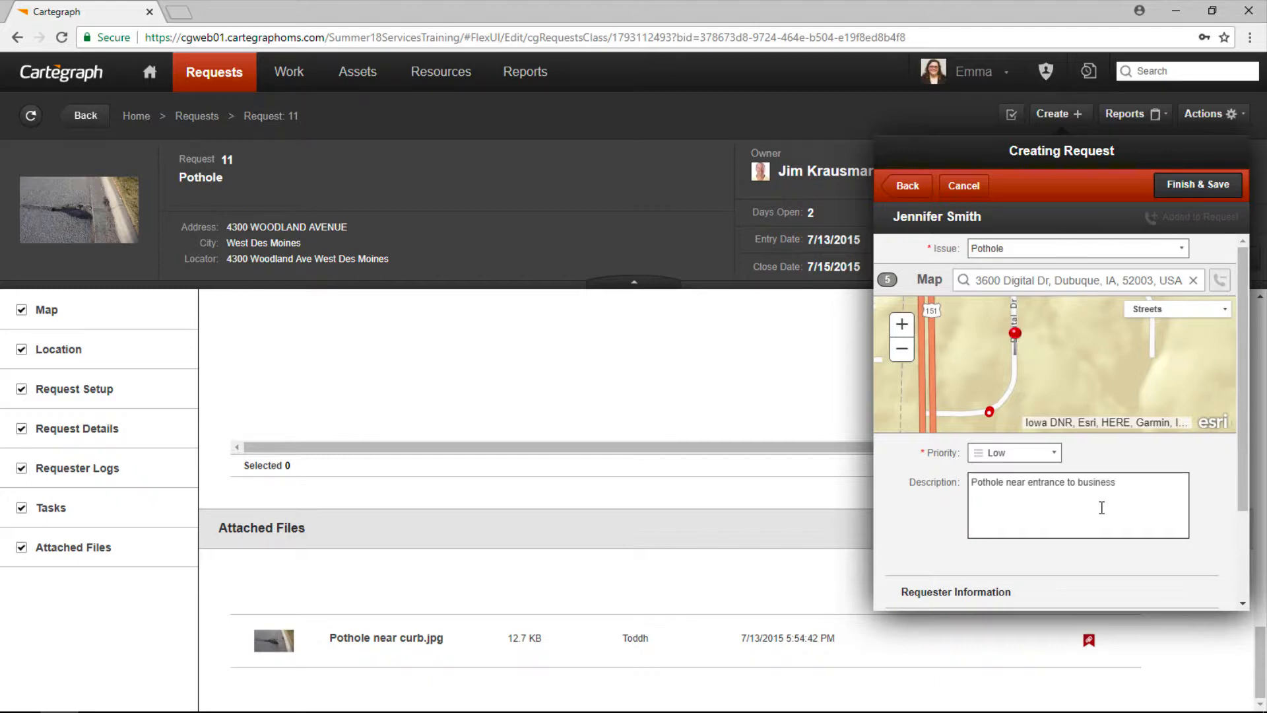
{"action": "type", "text": " affecting traffic"}
{"action": "scroll", "coordinate": [1200, 538], "scroll_direction": "down", "scroll_amount": 2}
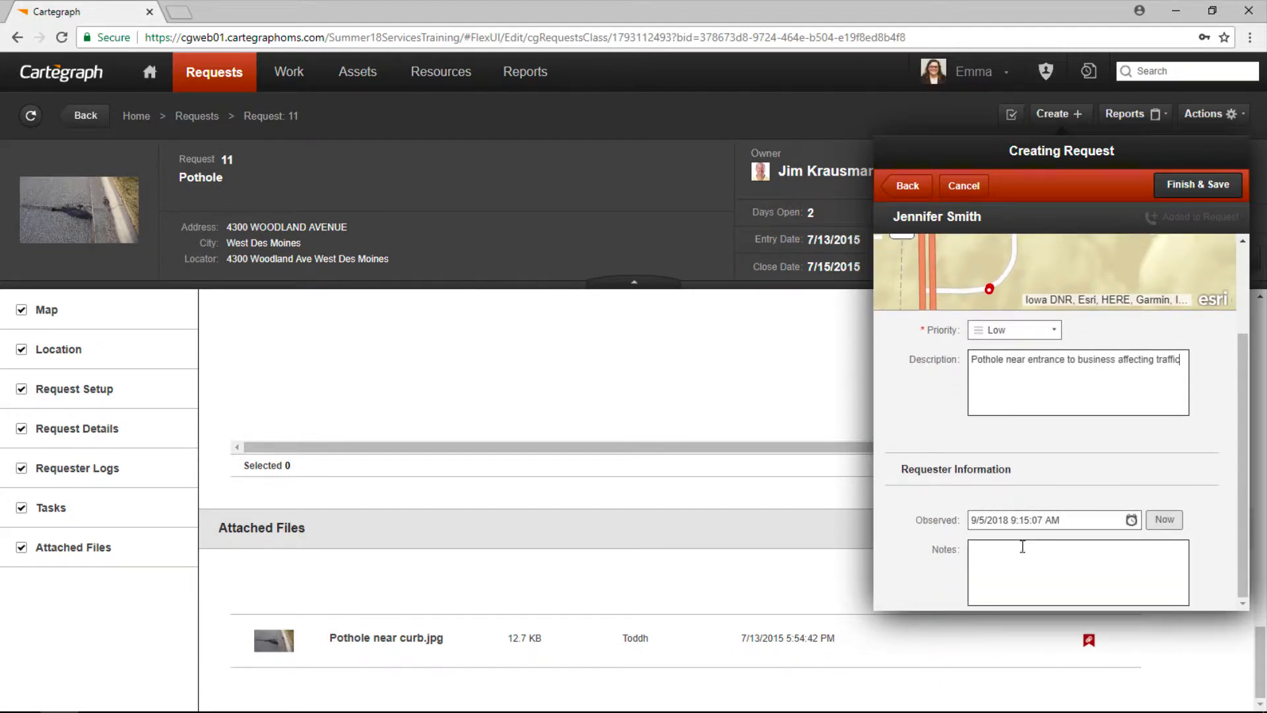
Step: Add the note 'Requester would like an email update when completed'
{"action": "left_click", "coordinate": [1046, 550]}
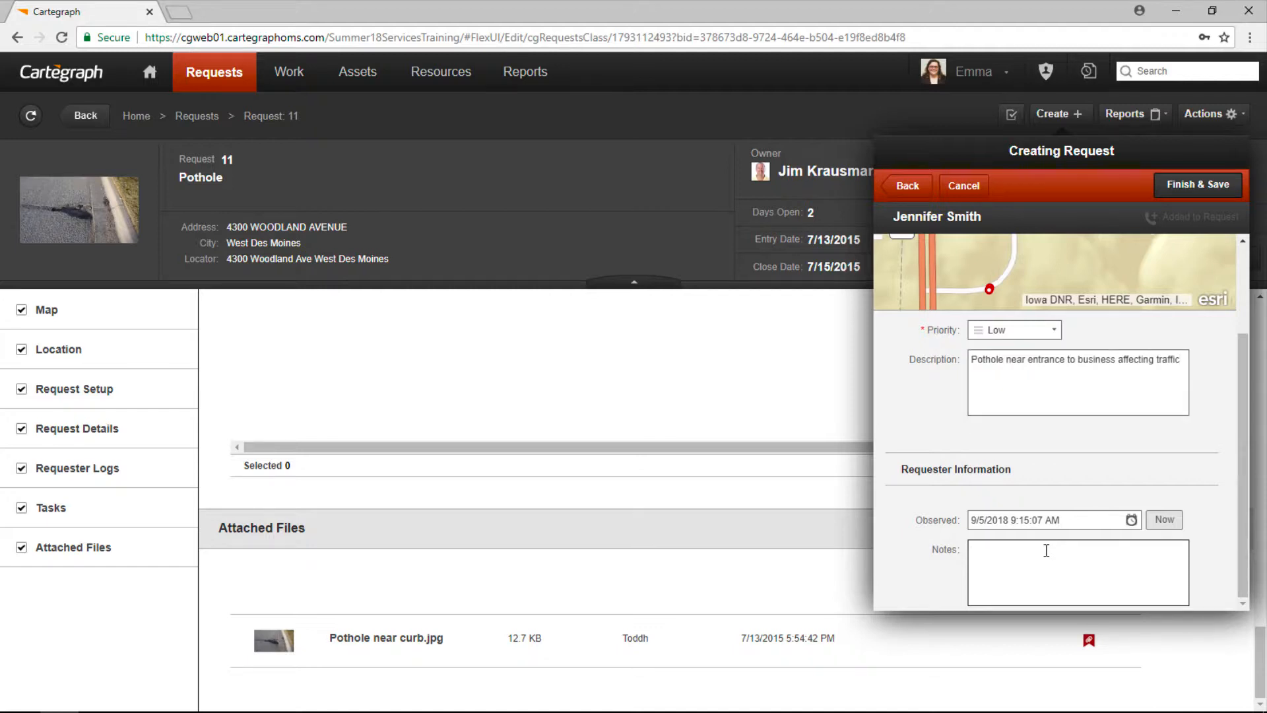
{"action": "type", "text": "Requester would like an email update when comple"}
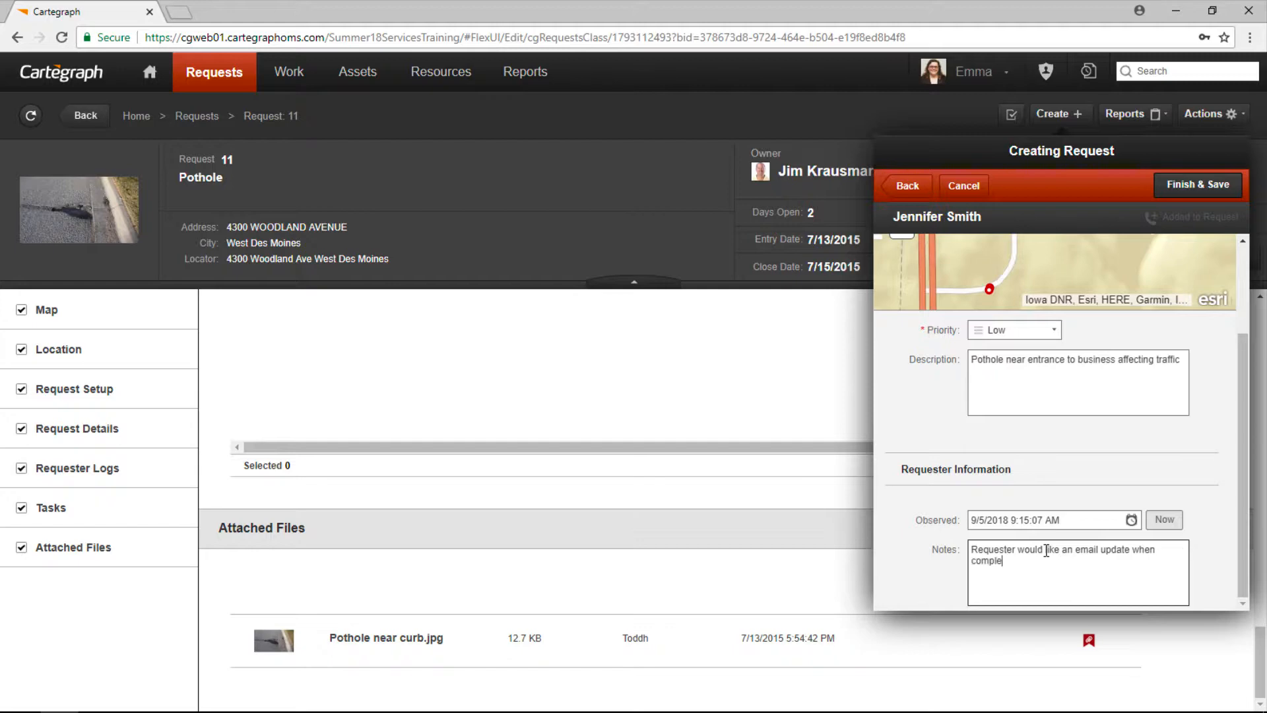
{"action": "type", "text": "ted"}
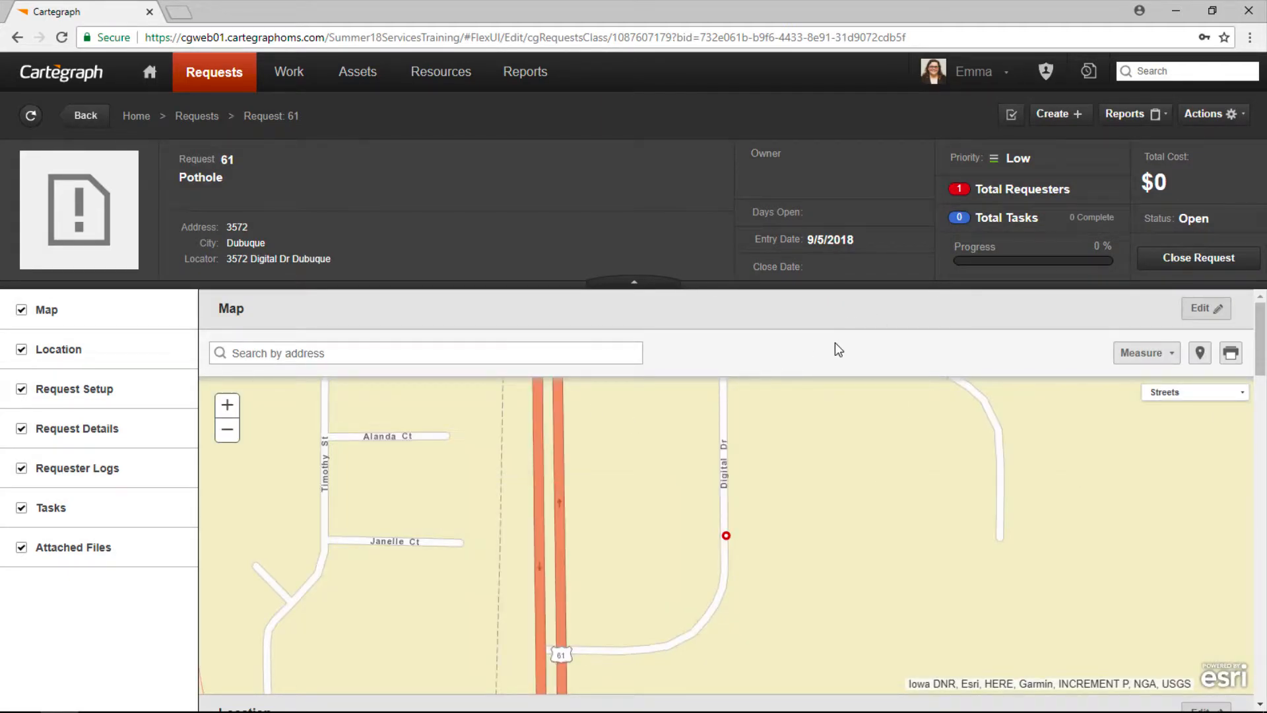
Step: Add a requester log with the repeat caller chosen as requester
{"action": "scroll", "coordinate": [845, 453], "scroll_direction": "down", "scroll_amount": 10}
{"action": "scroll", "coordinate": [852, 455], "scroll_direction": "down", "scroll_amount": 7}
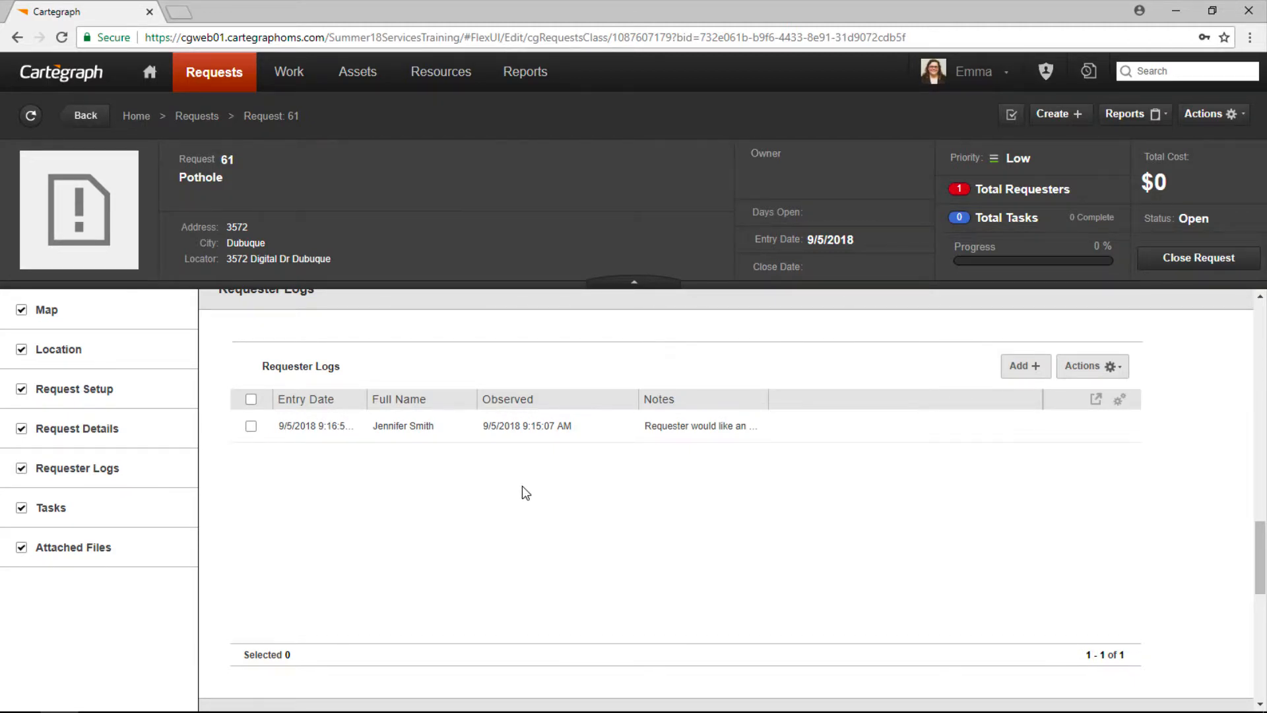
{"action": "left_click", "coordinate": [1025, 366]}
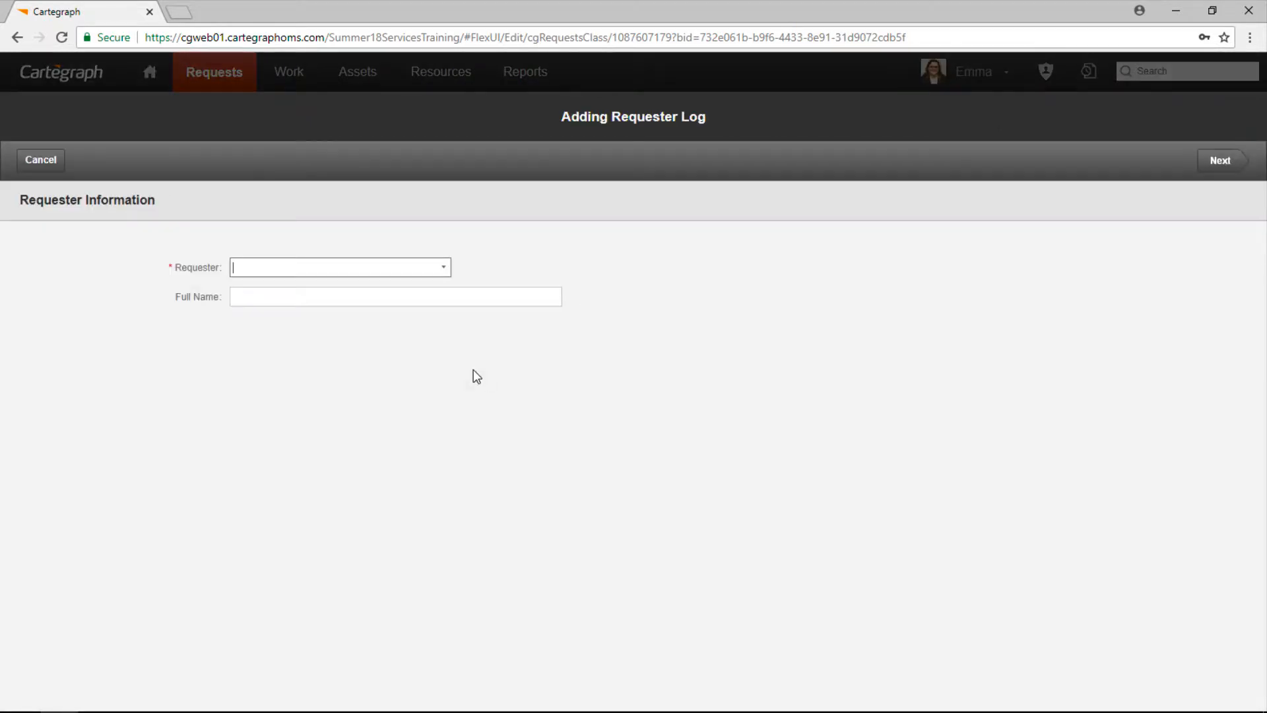
{"action": "left_click", "coordinate": [448, 273]}
{"action": "left_click", "coordinate": [444, 271]}
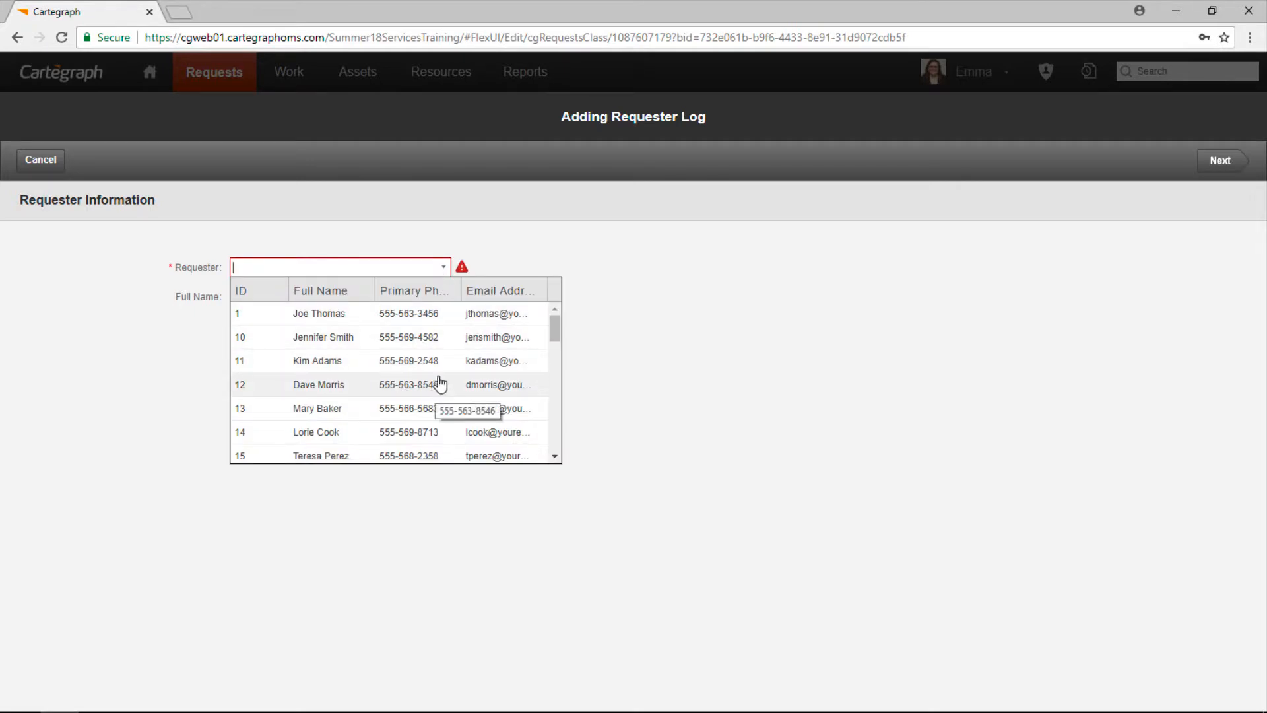
{"action": "scroll", "coordinate": [441, 380], "scroll_direction": "down", "scroll_amount": 1}
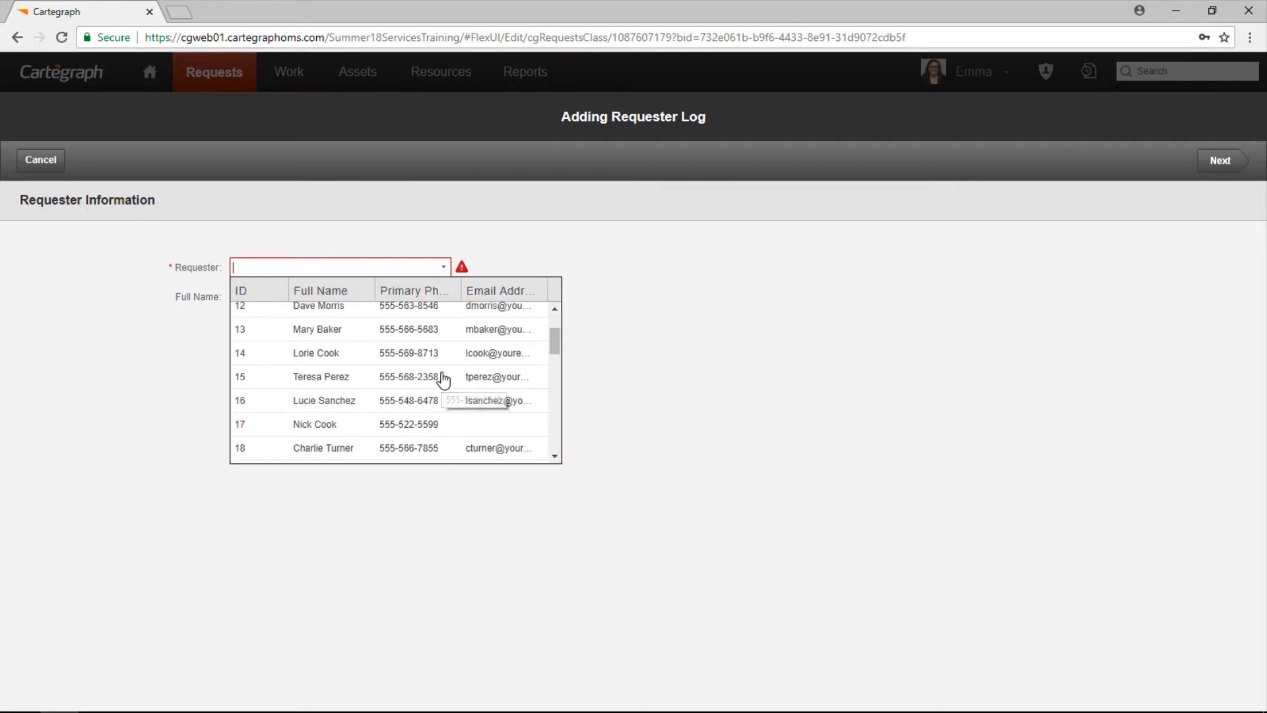
{"action": "left_click", "coordinate": [362, 385]}
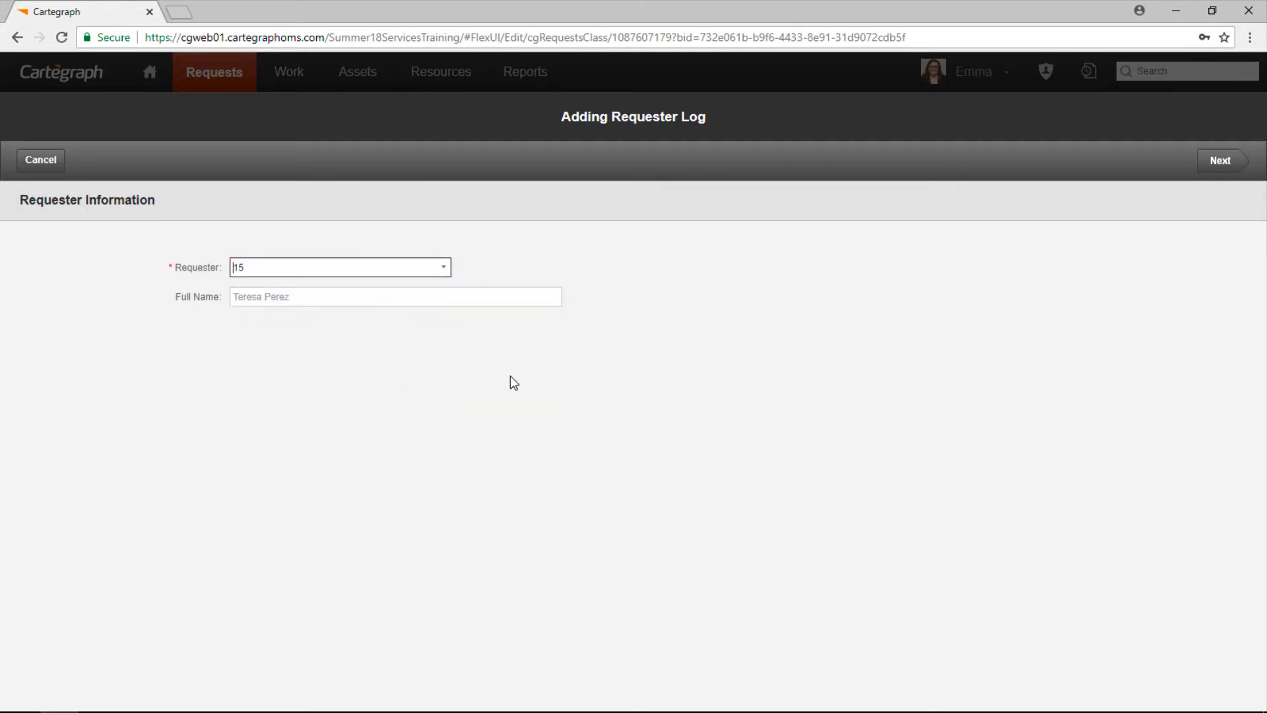
{"action": "left_click", "coordinate": [1220, 165]}
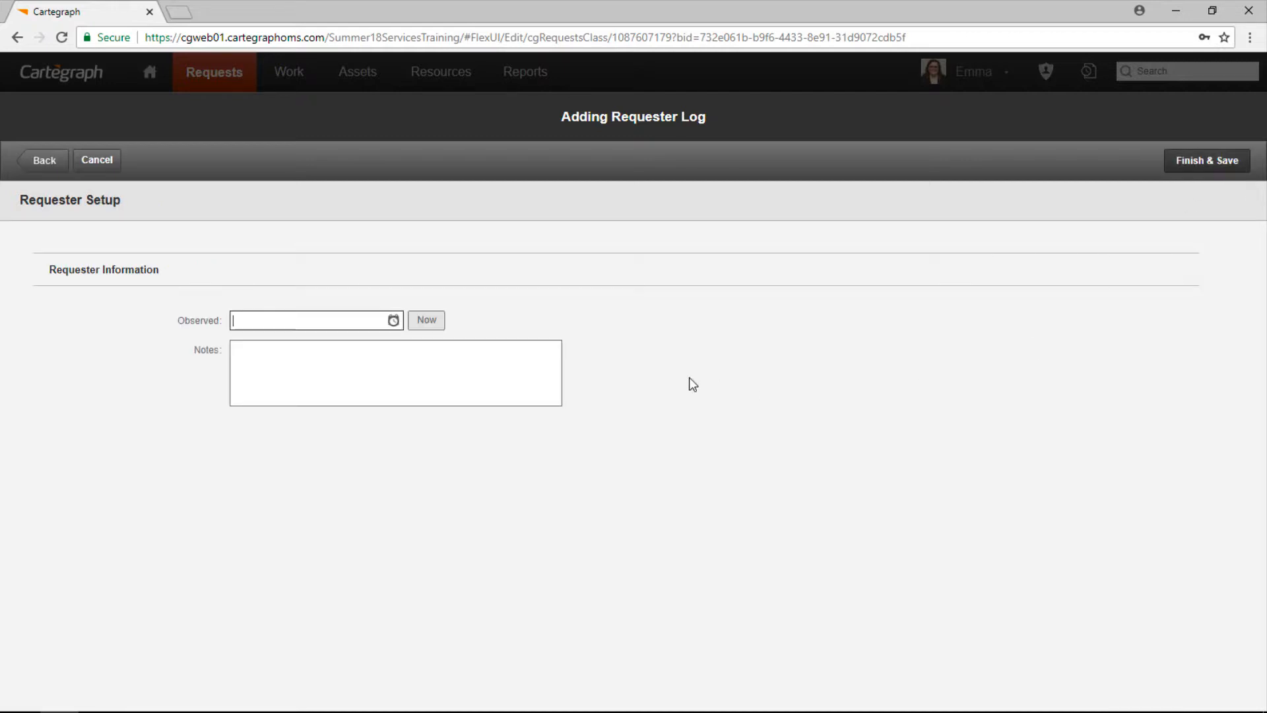
Step: Set the log's Observed time to now and note 'Called again about this issue'
{"action": "left_click", "coordinate": [422, 322]}
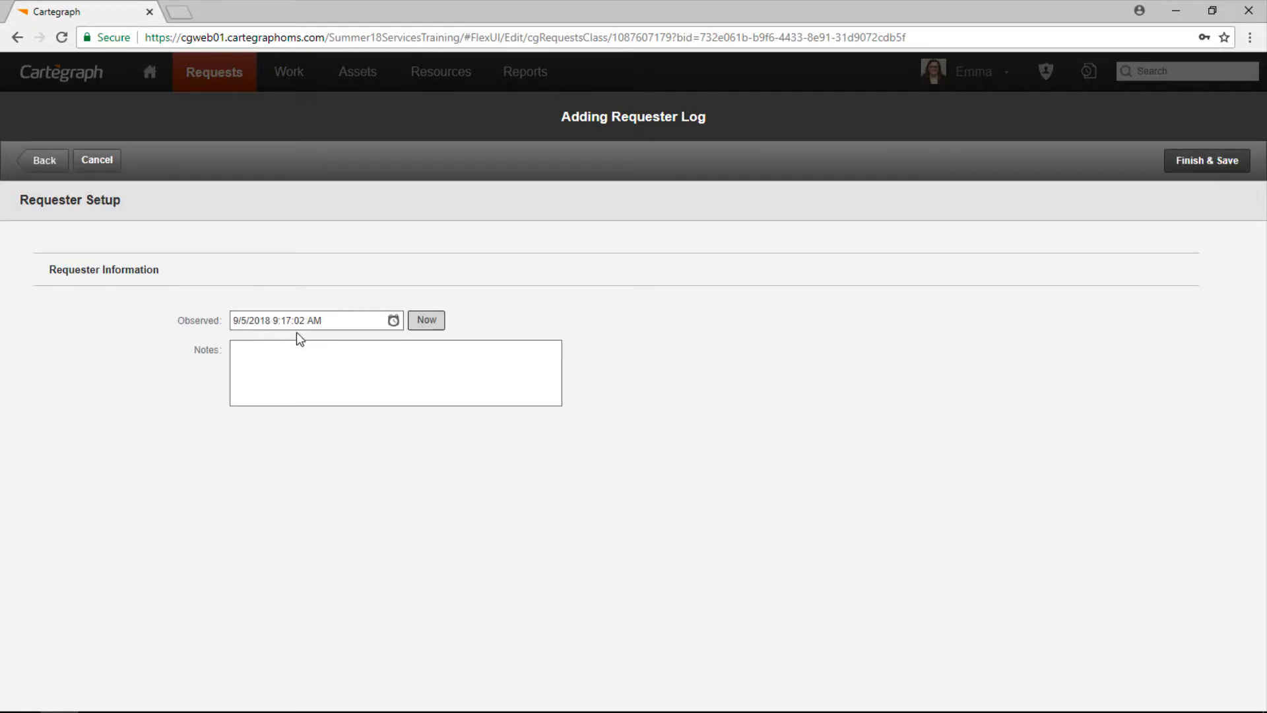
{"action": "left_click", "coordinate": [440, 359]}
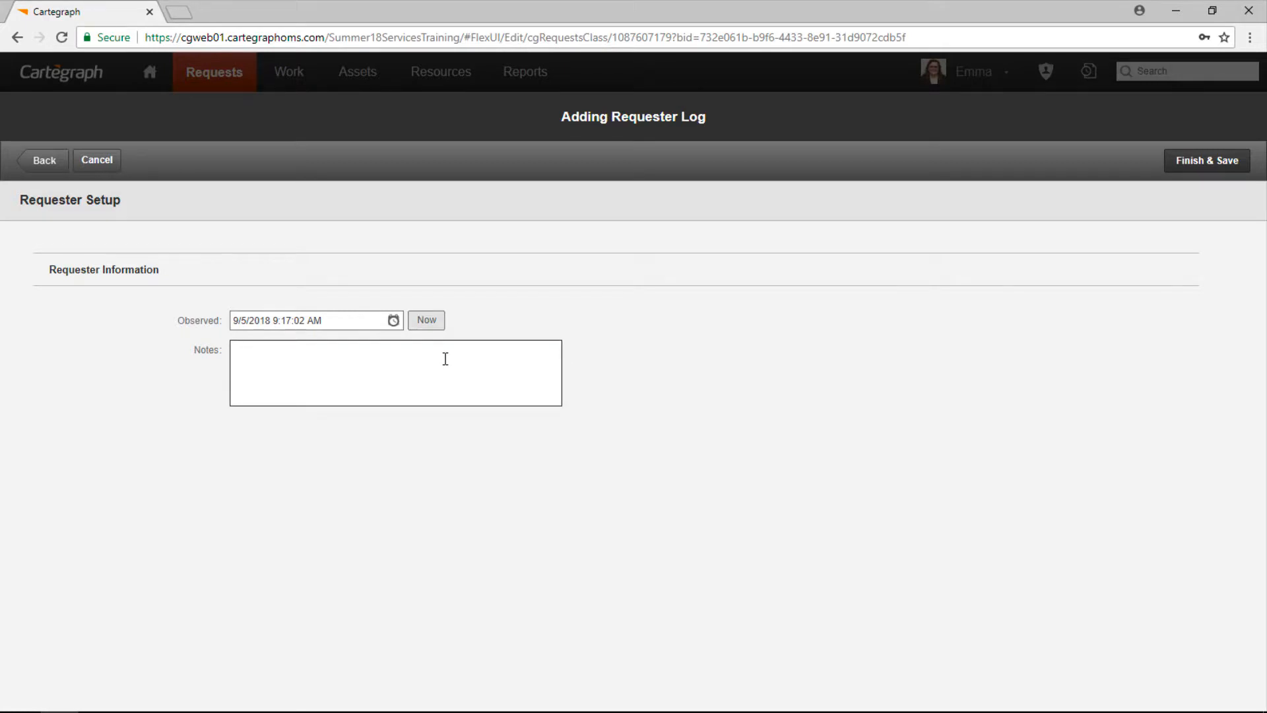
{"action": "type", "text": "Called again about this issue"}
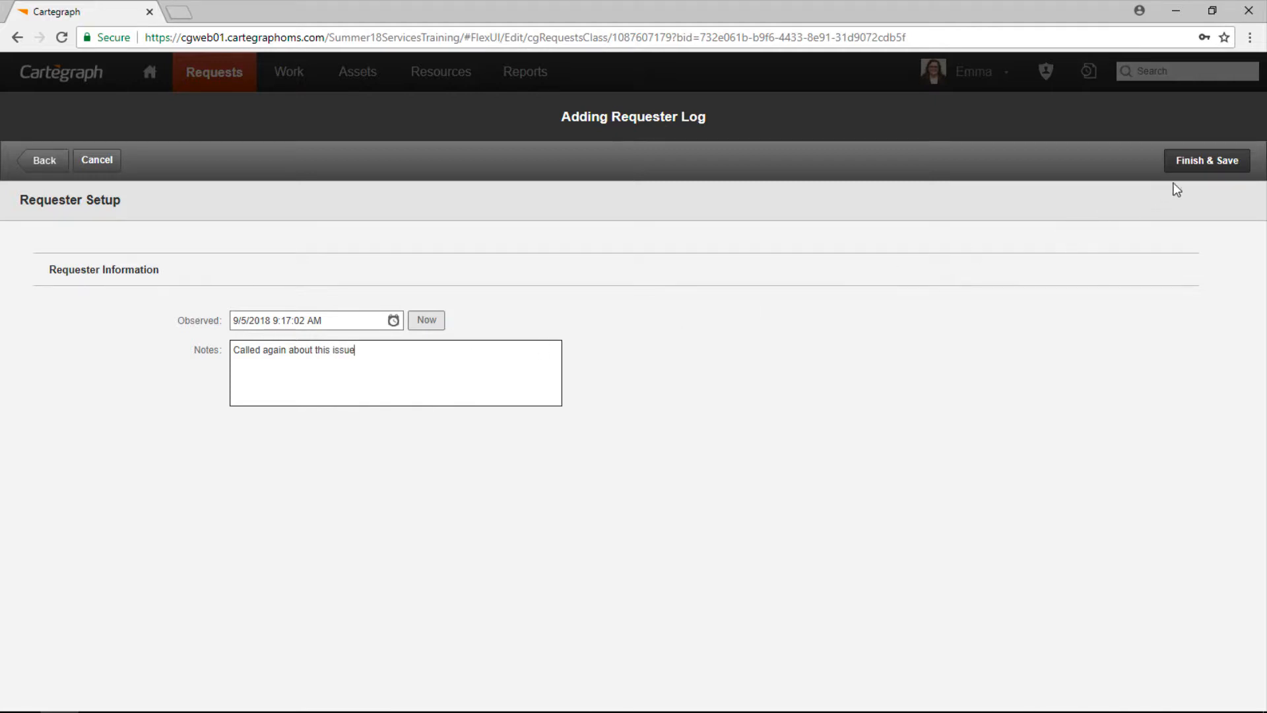
Step: Save the requester log with the note 'Called again about this issue'
{"action": "left_click", "coordinate": [1185, 167]}
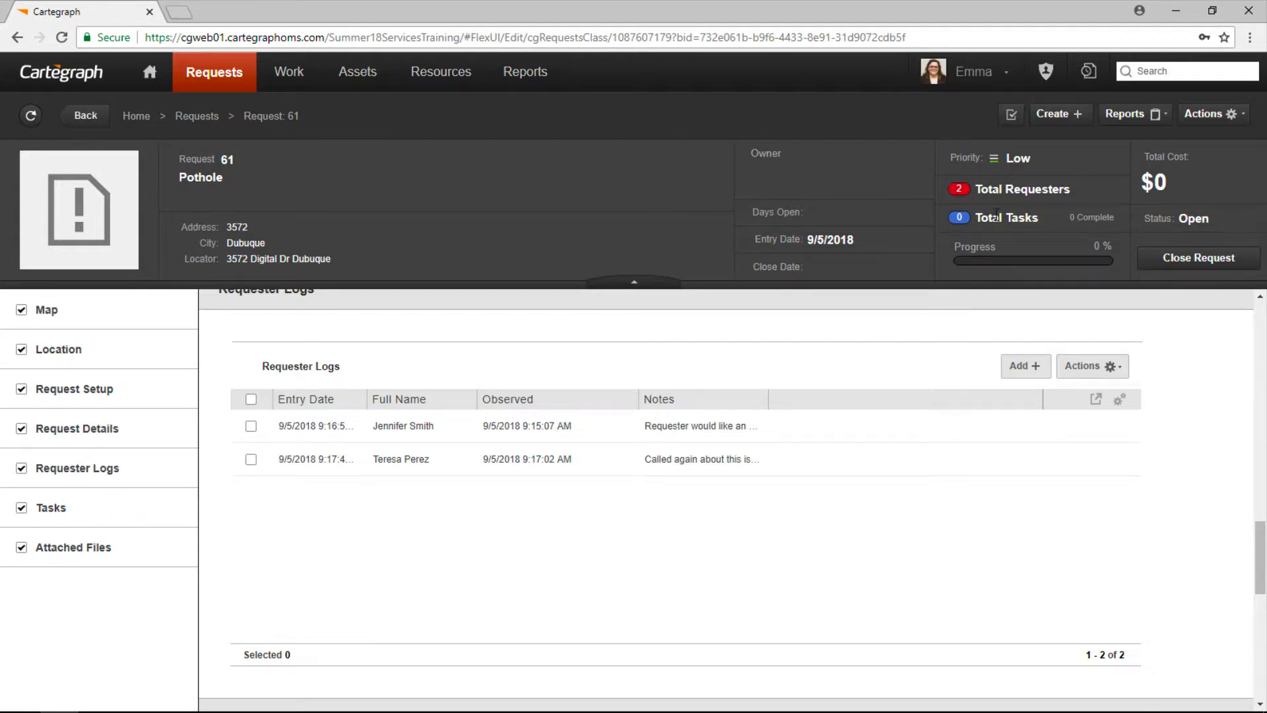
Step: Create a Pavement task from Request 61 on segment 2091485 on Digital Dr
{"action": "left_click", "coordinate": [1015, 119]}
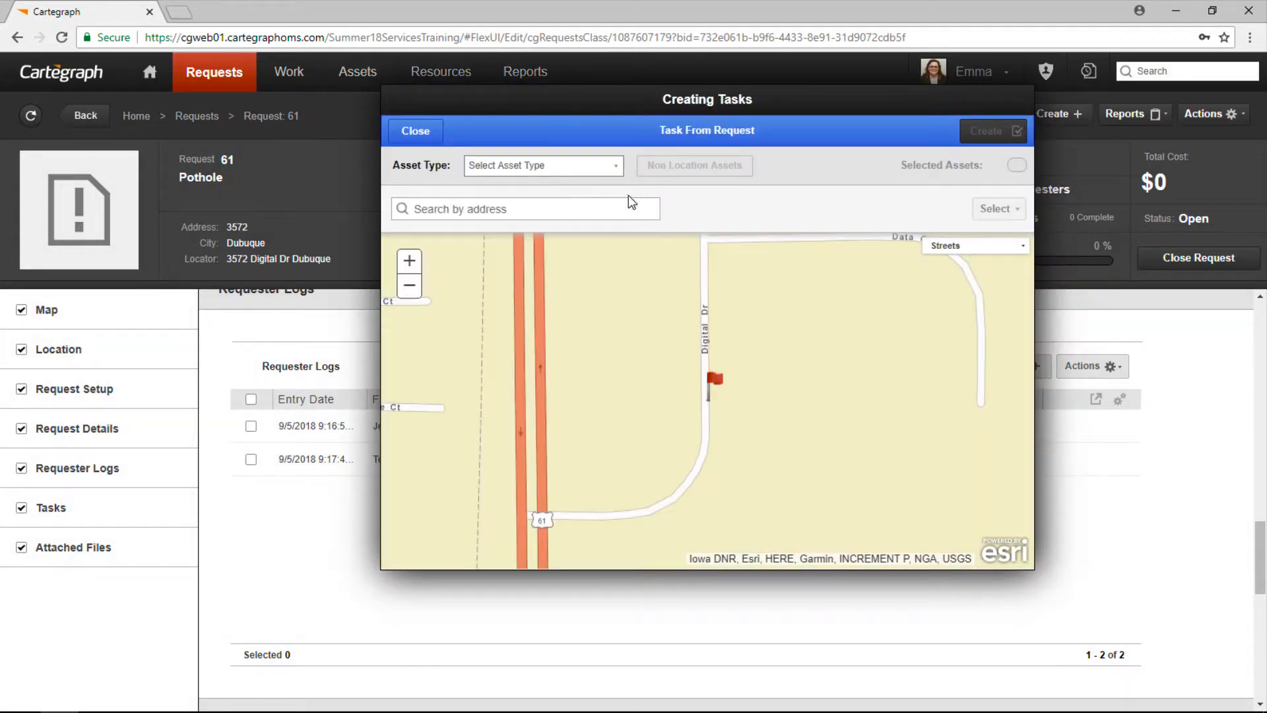
{"action": "left_click", "coordinate": [581, 165]}
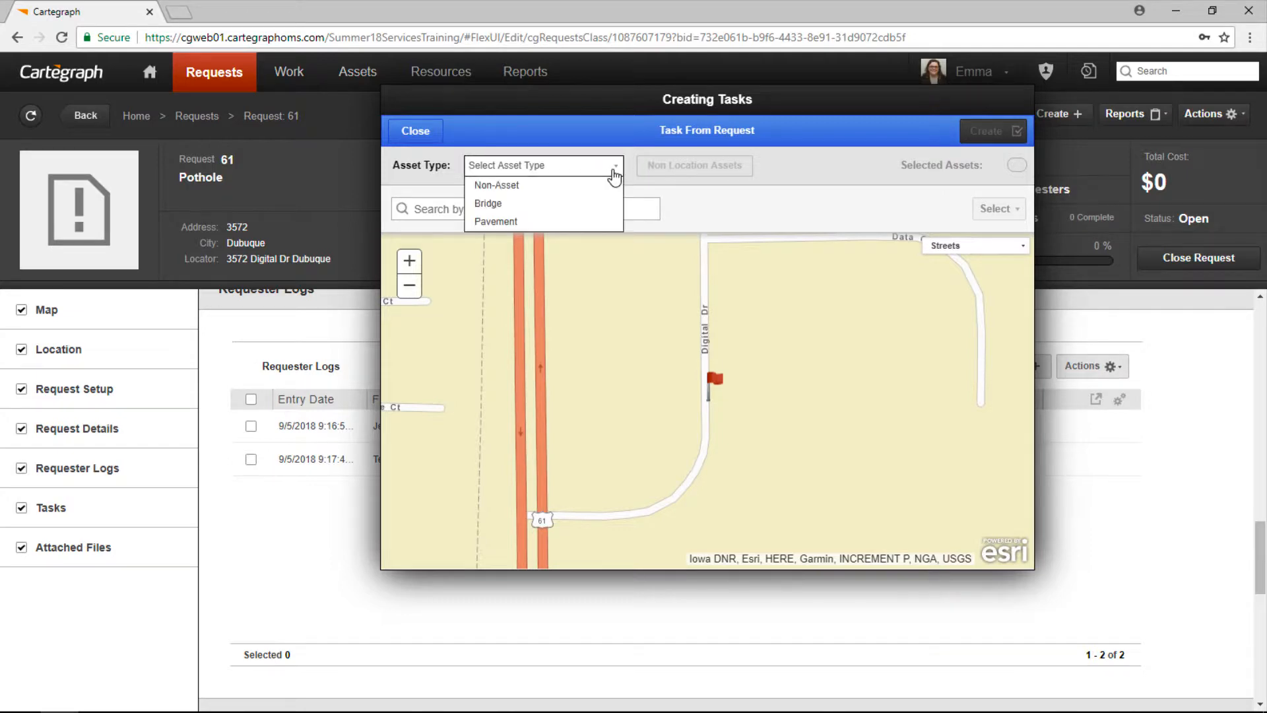
{"action": "left_click", "coordinate": [575, 222]}
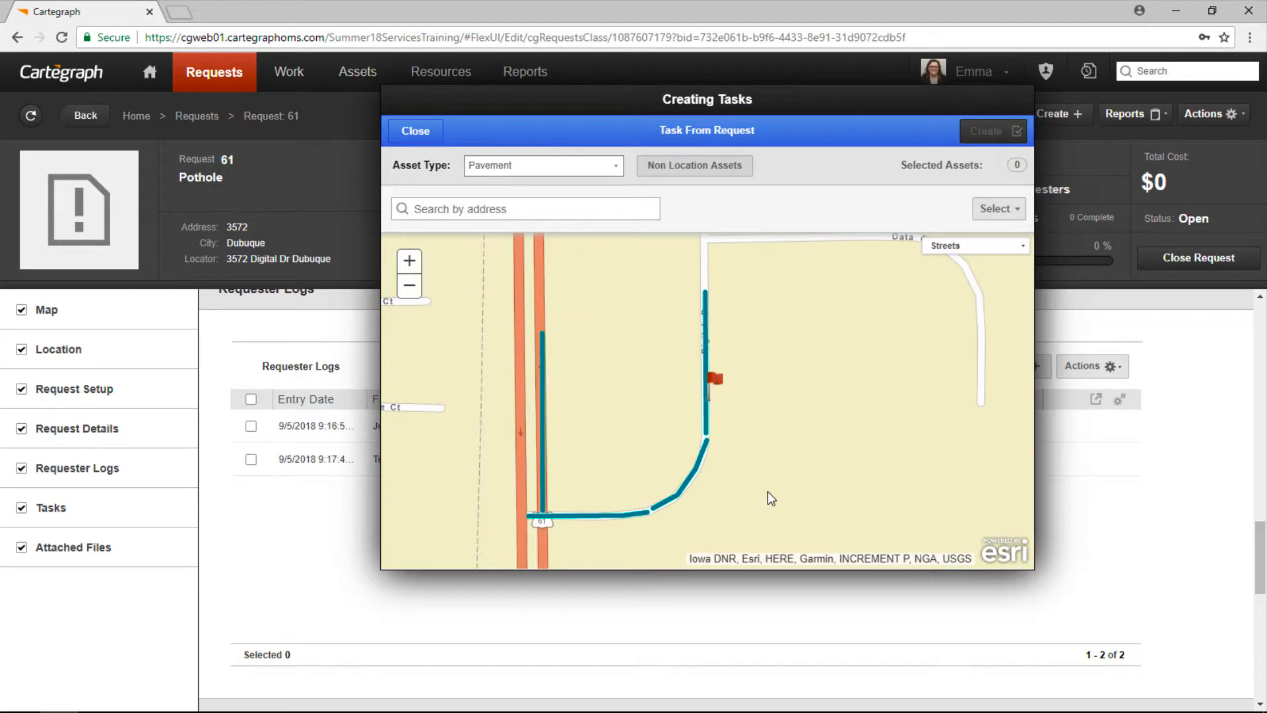
{"action": "left_click", "coordinate": [707, 415]}
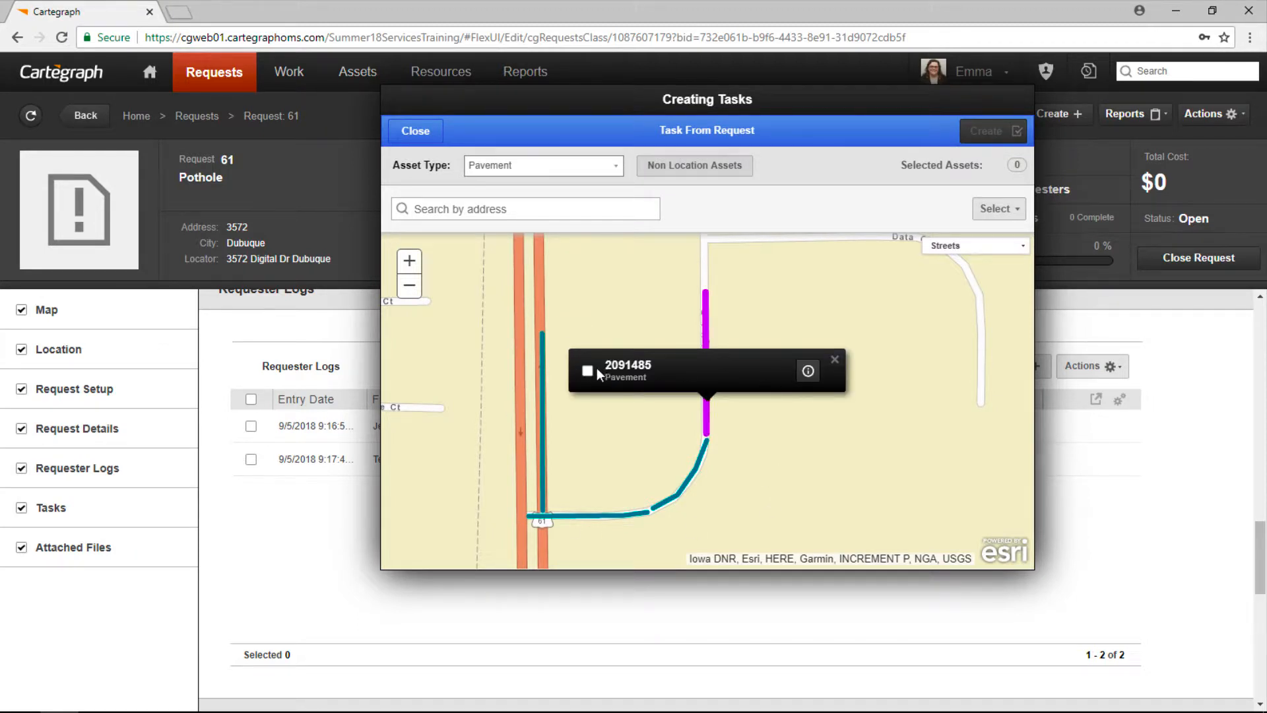
{"action": "left_click", "coordinate": [587, 371]}
{"action": "left_click", "coordinate": [989, 137]}
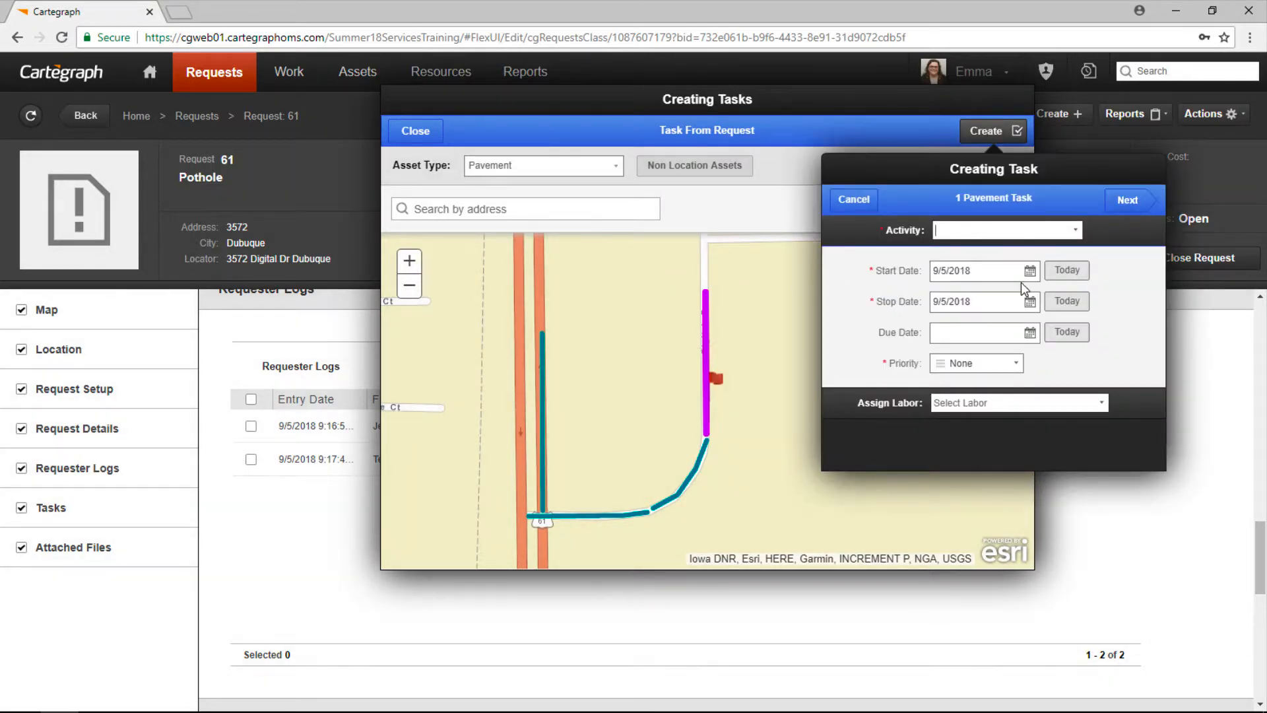
Step: Set the task activity to Patch with a stop date of 9/12/2018
{"action": "left_click", "coordinate": [1023, 272]}
{"action": "left_click", "coordinate": [1081, 274]}
{"action": "left_click", "coordinate": [1078, 234]}
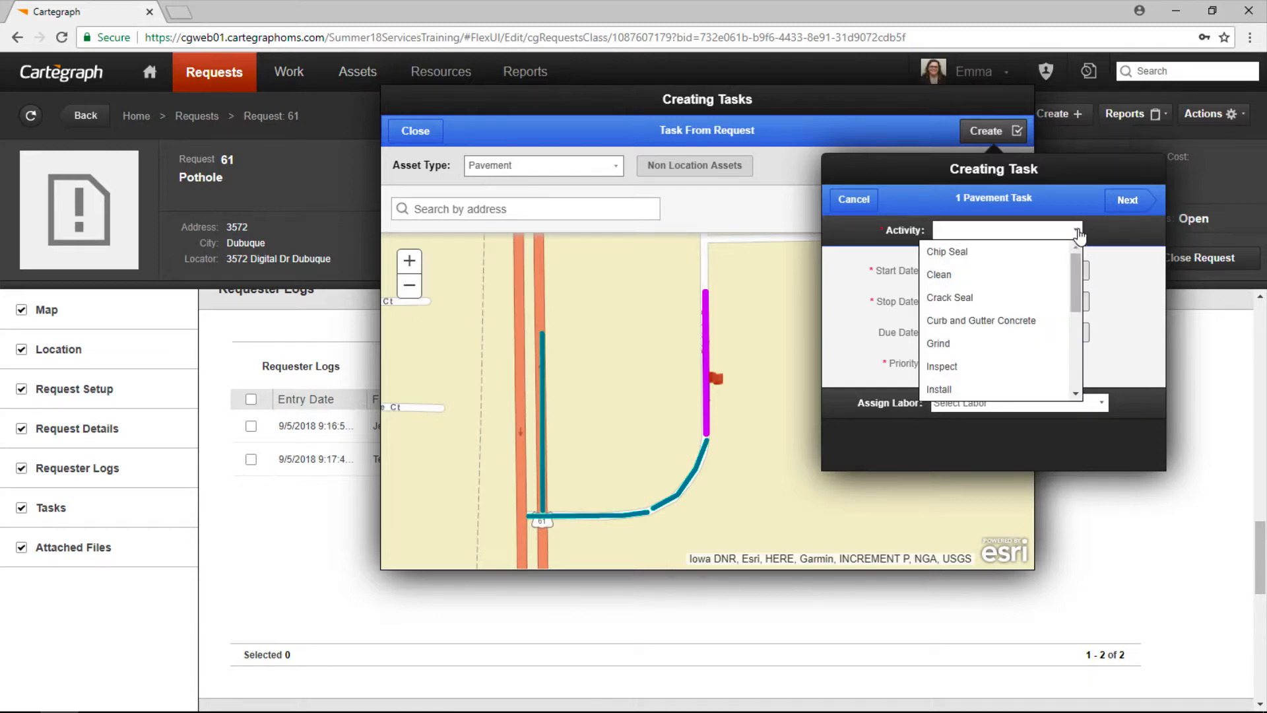
{"action": "type", "text": "pat"}
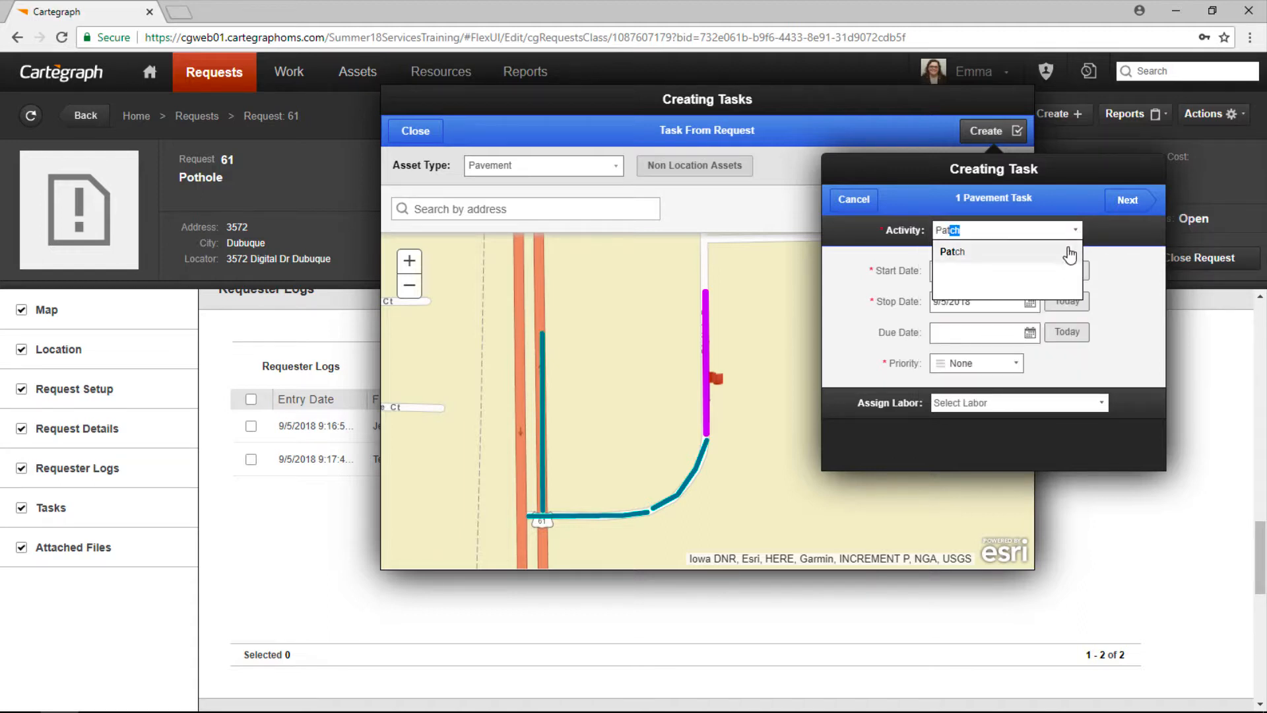
{"action": "left_click", "coordinate": [1072, 251]}
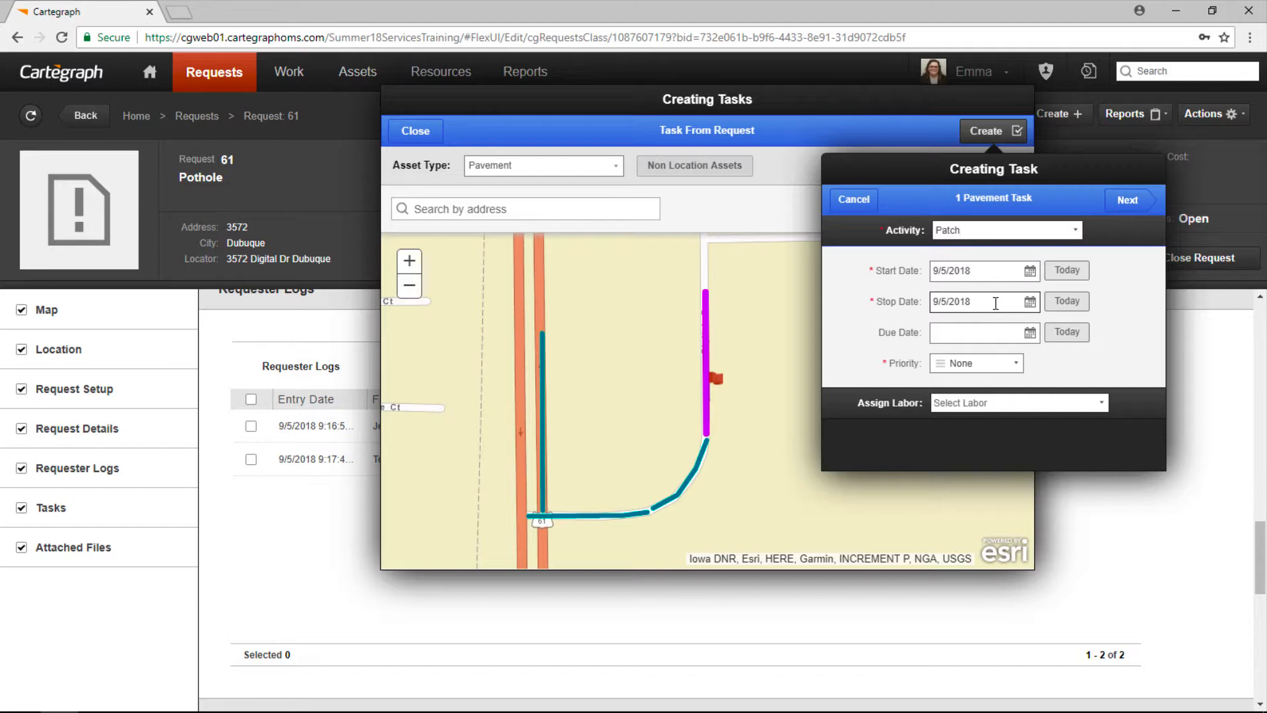
{"action": "left_click", "coordinate": [1030, 302]}
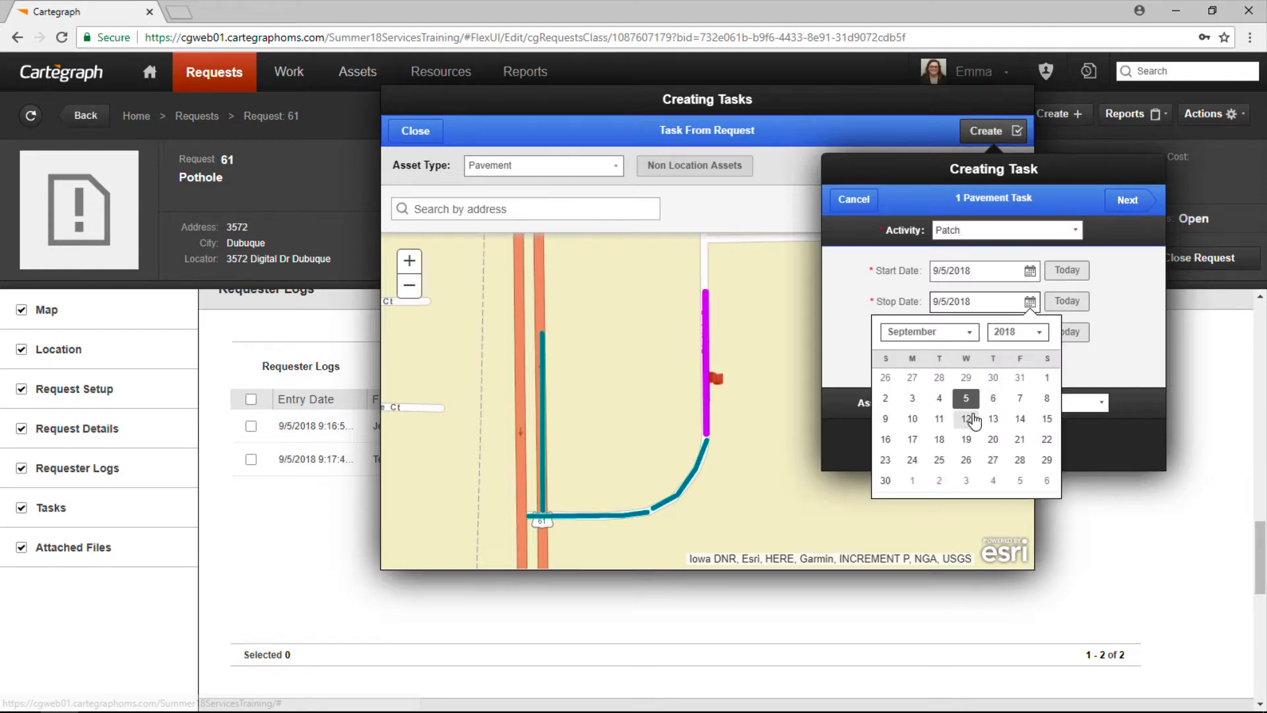
{"action": "left_click", "coordinate": [968, 419]}
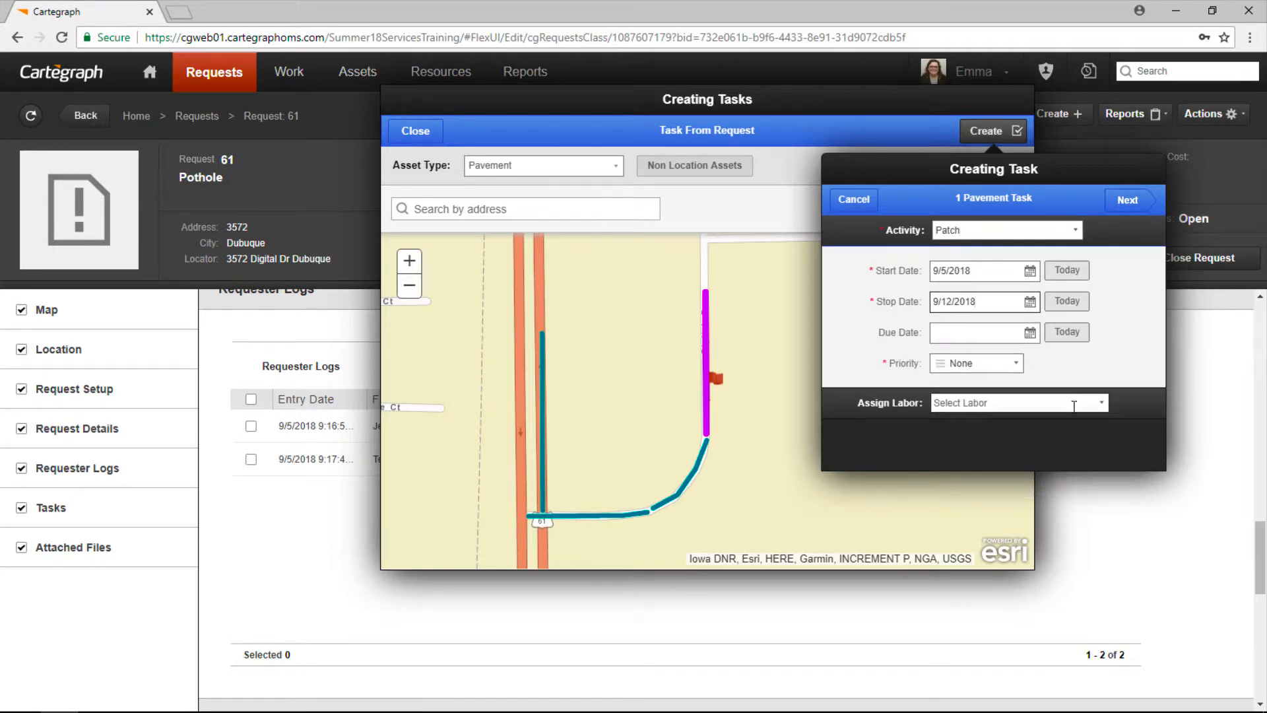
Step: Assign a labourer to the Patch task and save the task
{"action": "left_click", "coordinate": [1101, 403]}
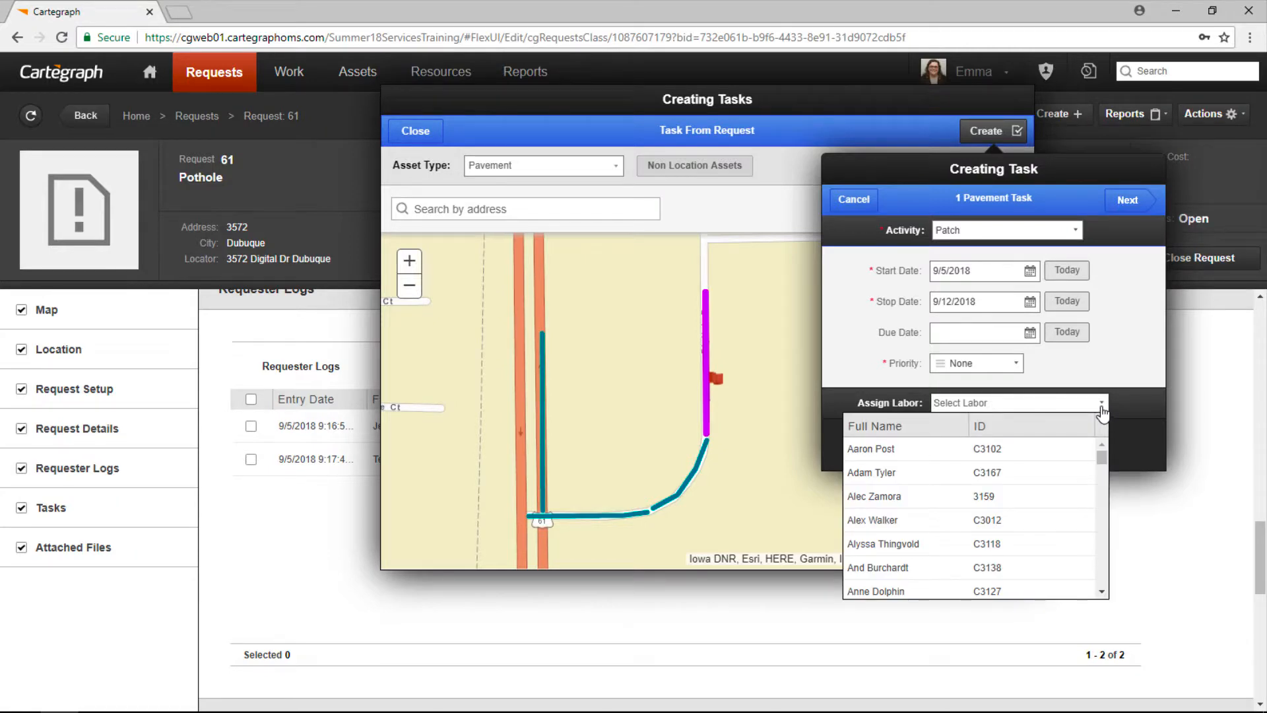
{"action": "type", "text": "Ro"}
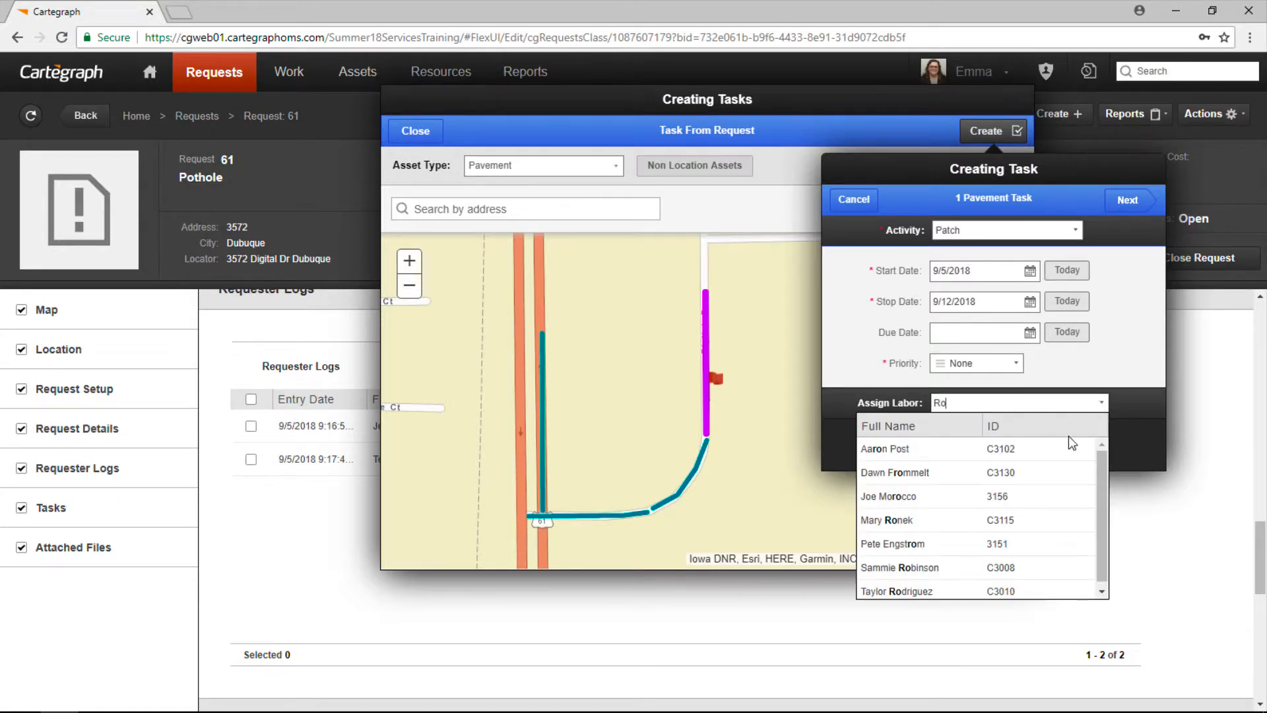
{"action": "left_click", "coordinate": [1030, 521]}
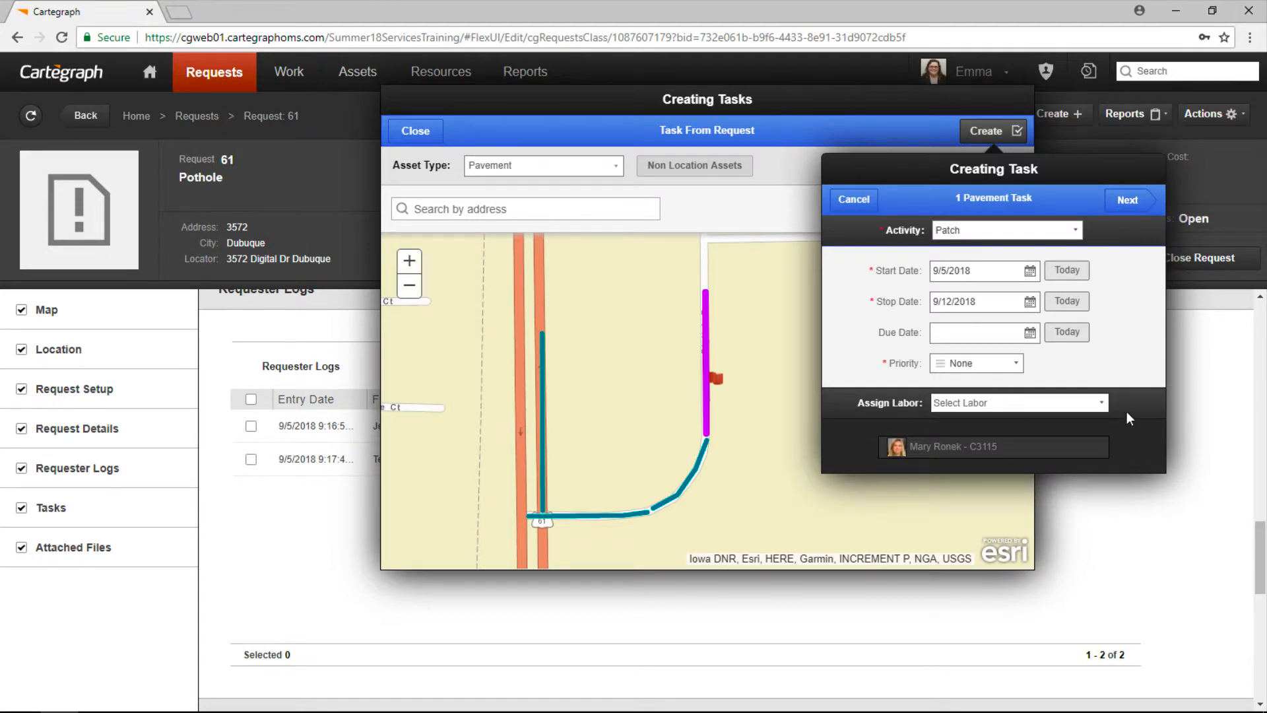
{"action": "left_click", "coordinate": [1129, 201]}
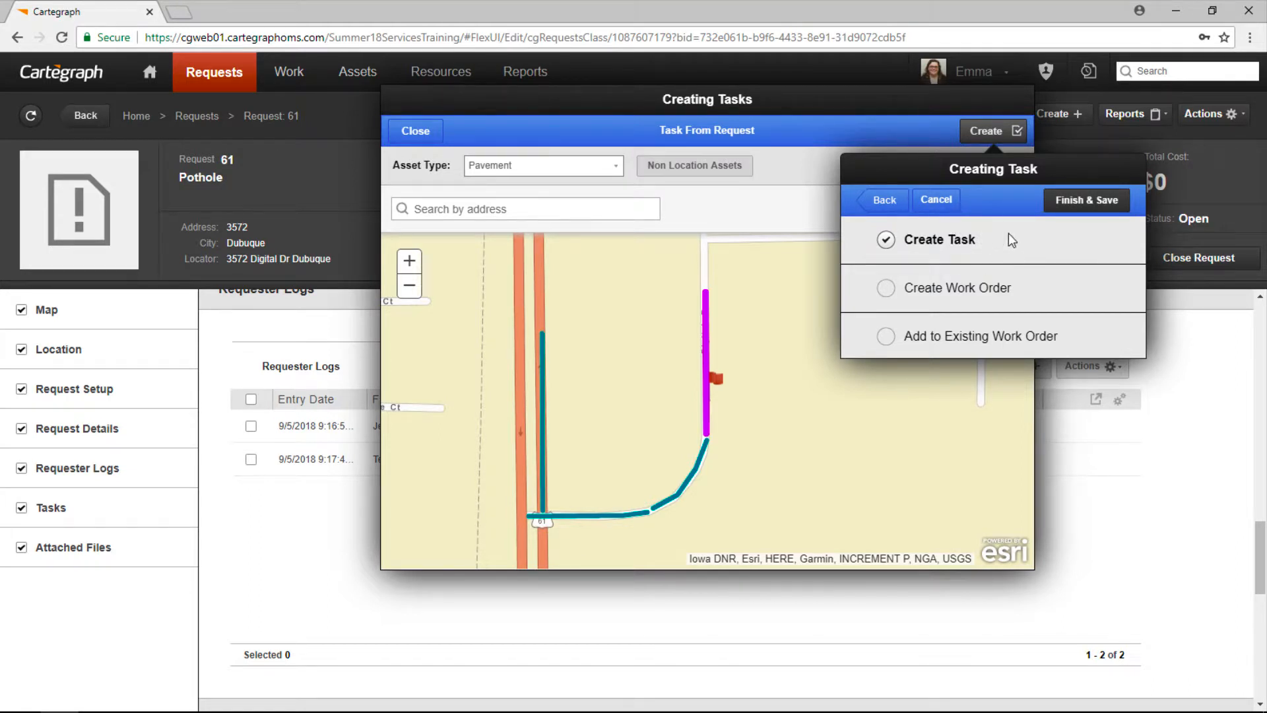
{"action": "left_click", "coordinate": [1108, 202]}
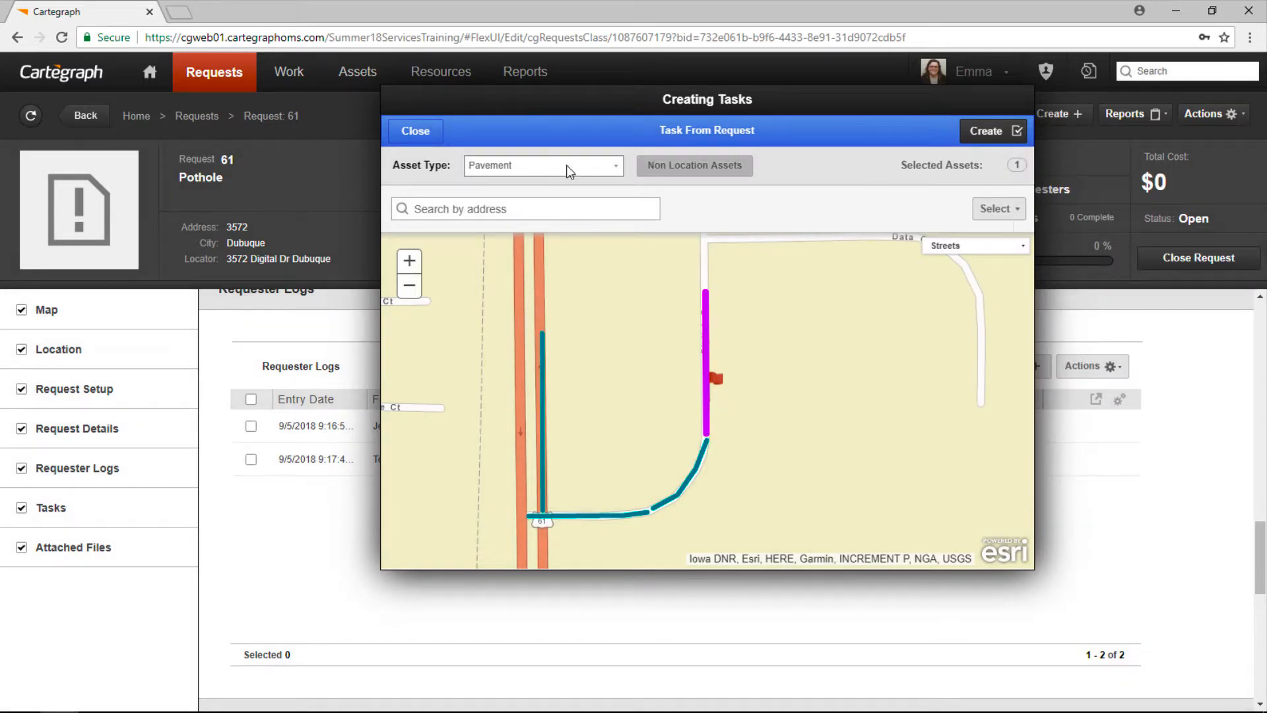
Step: Close the task window, check request 61's Tasks section, then go to Administration's Notification Manager
{"action": "left_click", "coordinate": [415, 132]}
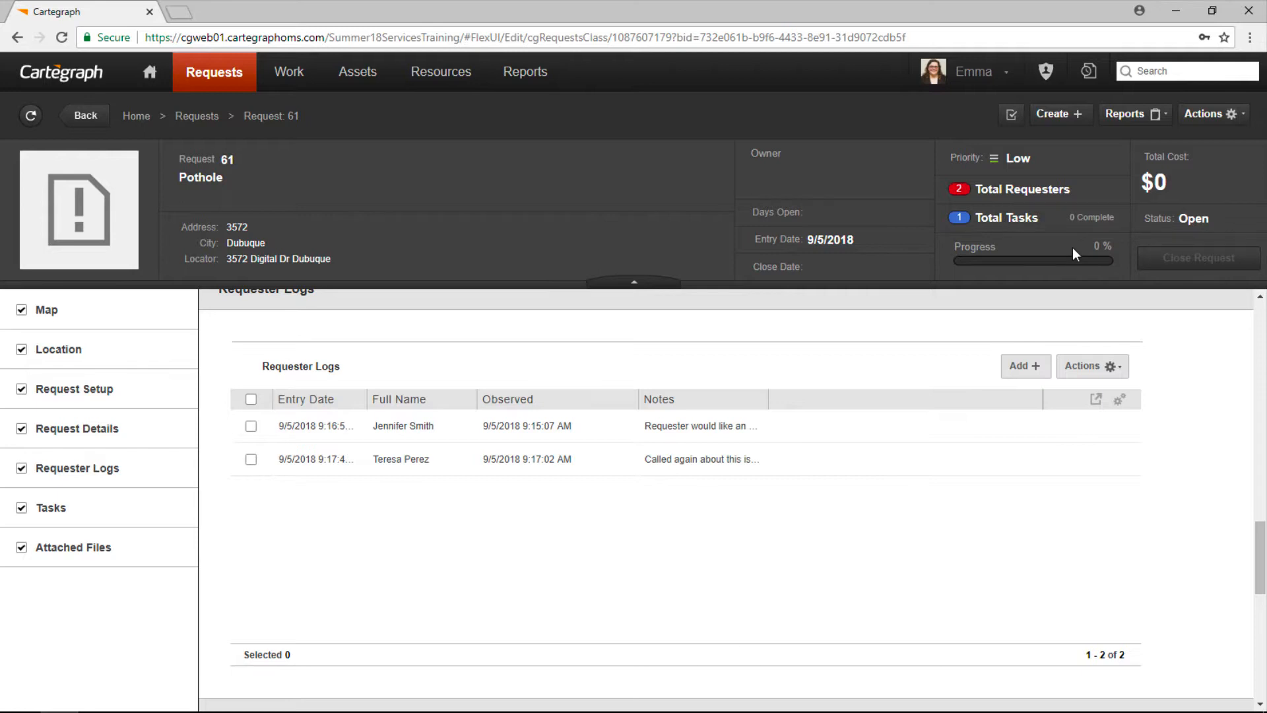
{"action": "scroll", "coordinate": [940, 481], "scroll_direction": "down", "scroll_amount": 6}
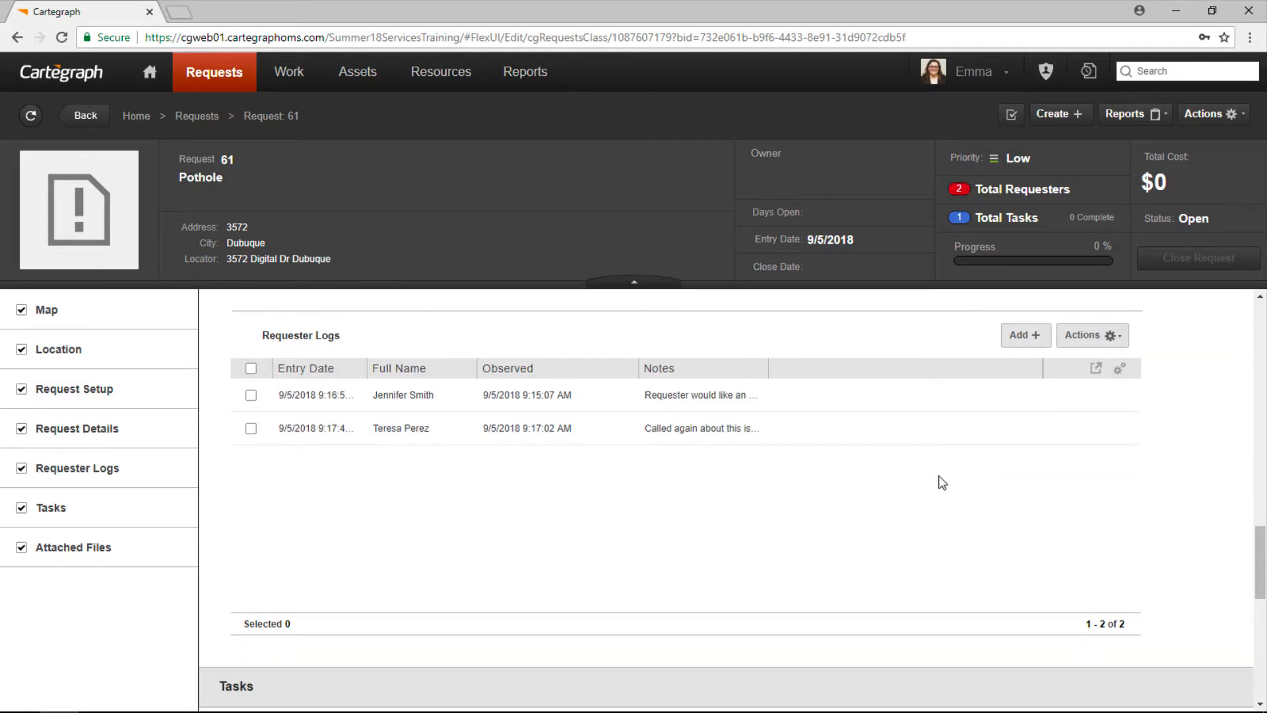
{"action": "scroll", "coordinate": [968, 472], "scroll_direction": "up", "scroll_amount": 1}
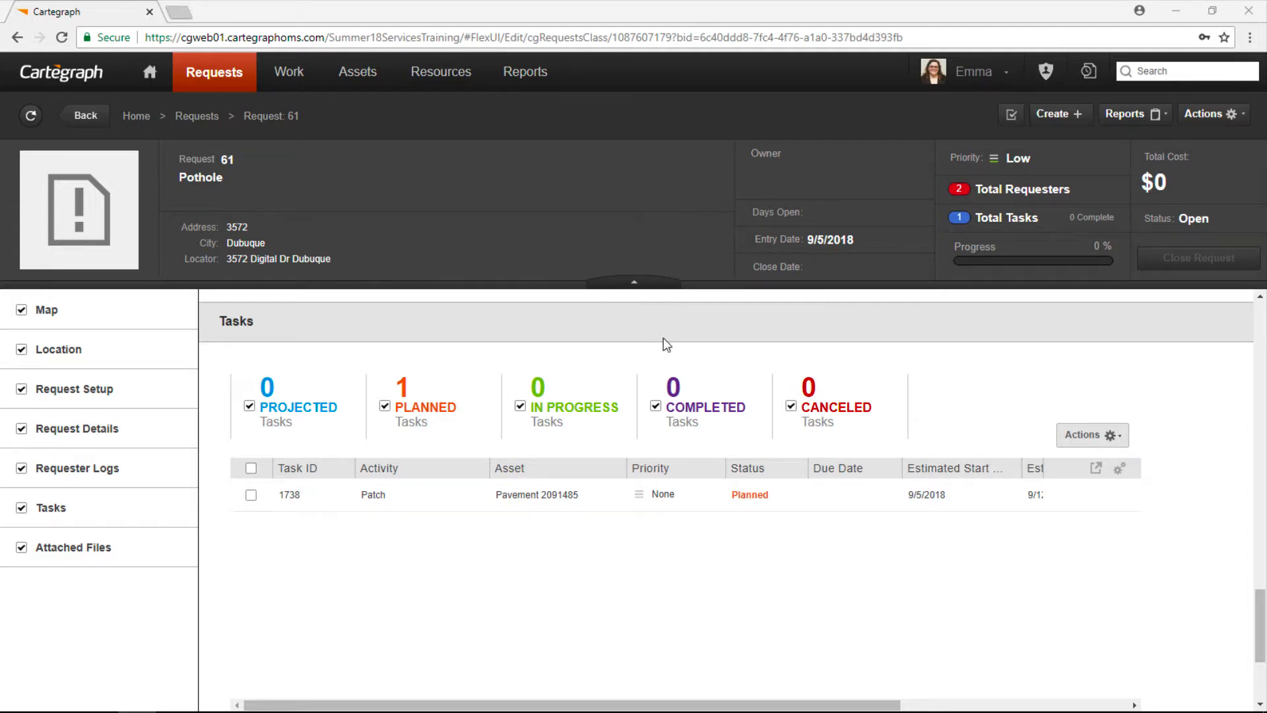
{"action": "left_click", "coordinate": [1048, 72]}
{"action": "left_click", "coordinate": [886, 460]}
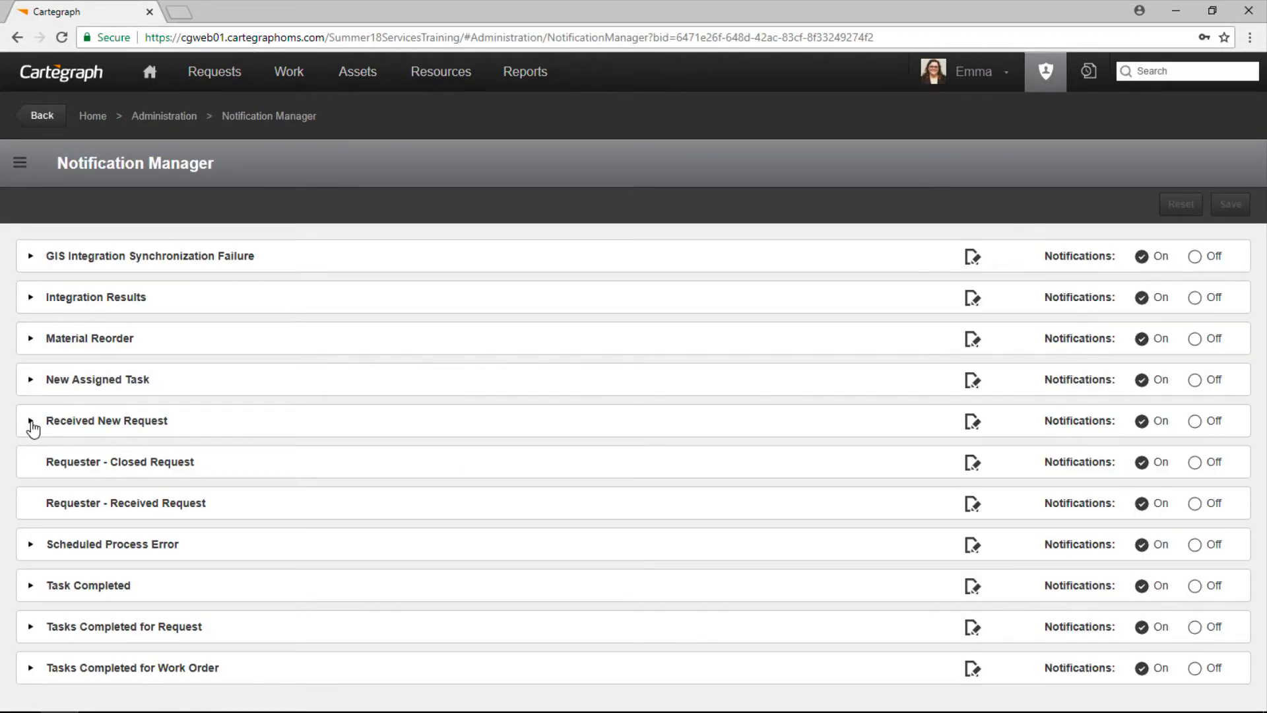
Step: Add the administrator's account as an e-mail recipient of Received New Request and open its filter
{"action": "left_click", "coordinate": [31, 422]}
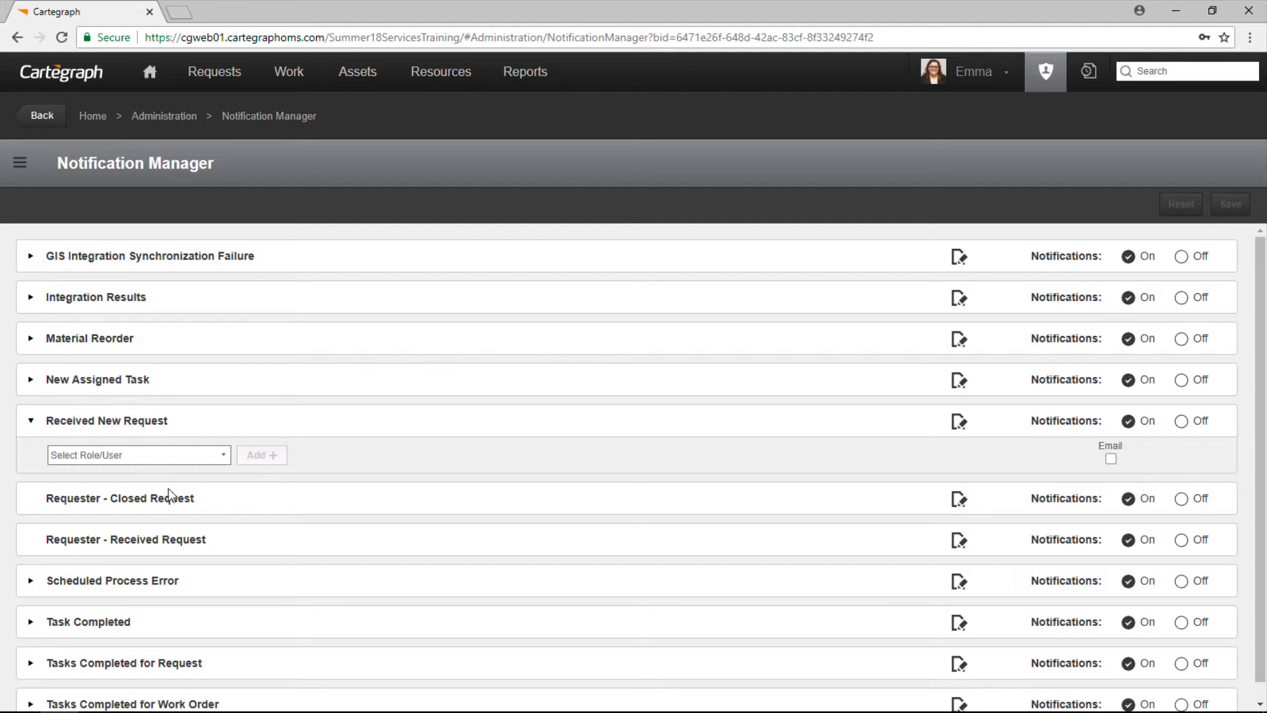
{"action": "left_click", "coordinate": [224, 458]}
{"action": "type", "text": "emmac"}
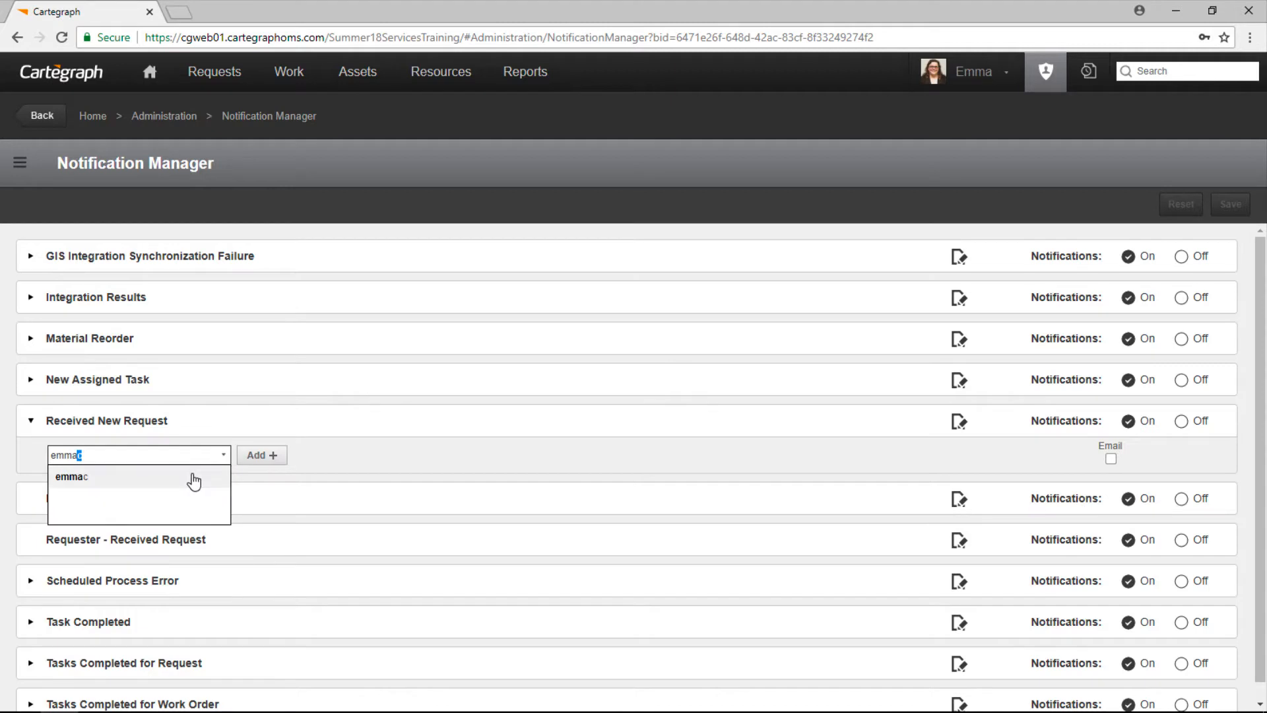
{"action": "left_click", "coordinate": [191, 477]}
{"action": "left_click", "coordinate": [269, 456]}
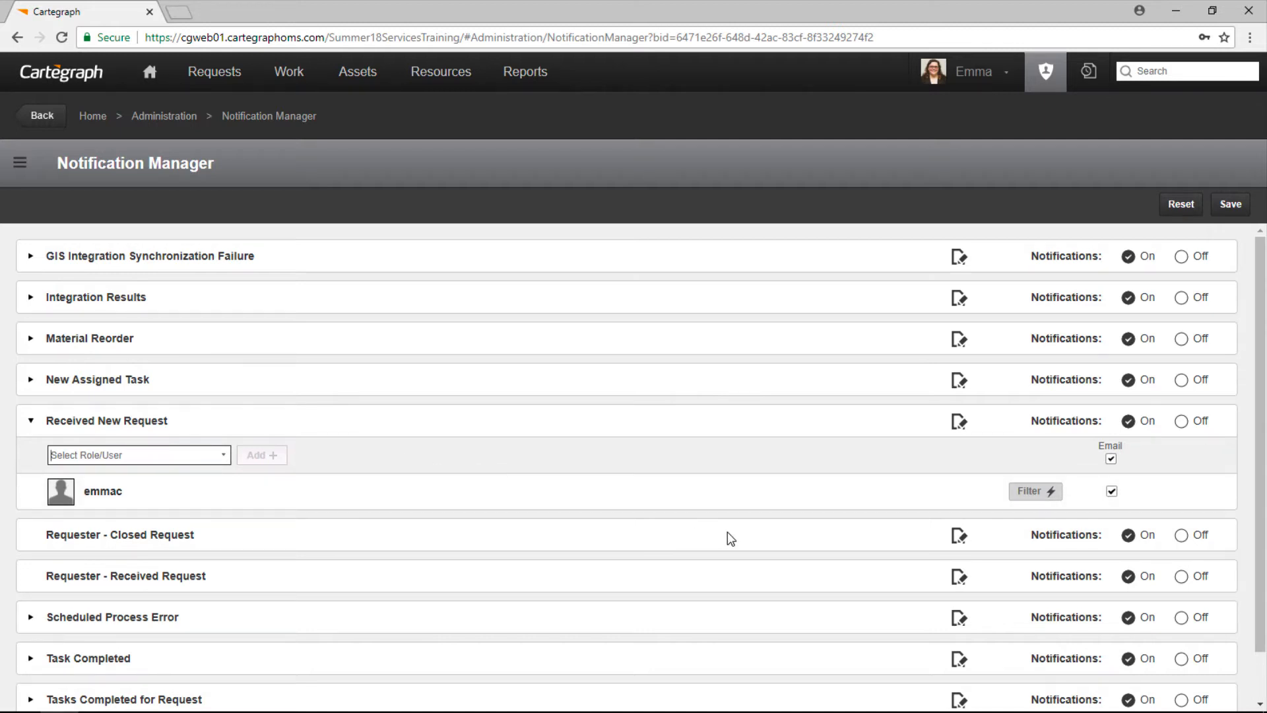
{"action": "left_click", "coordinate": [1035, 492]}
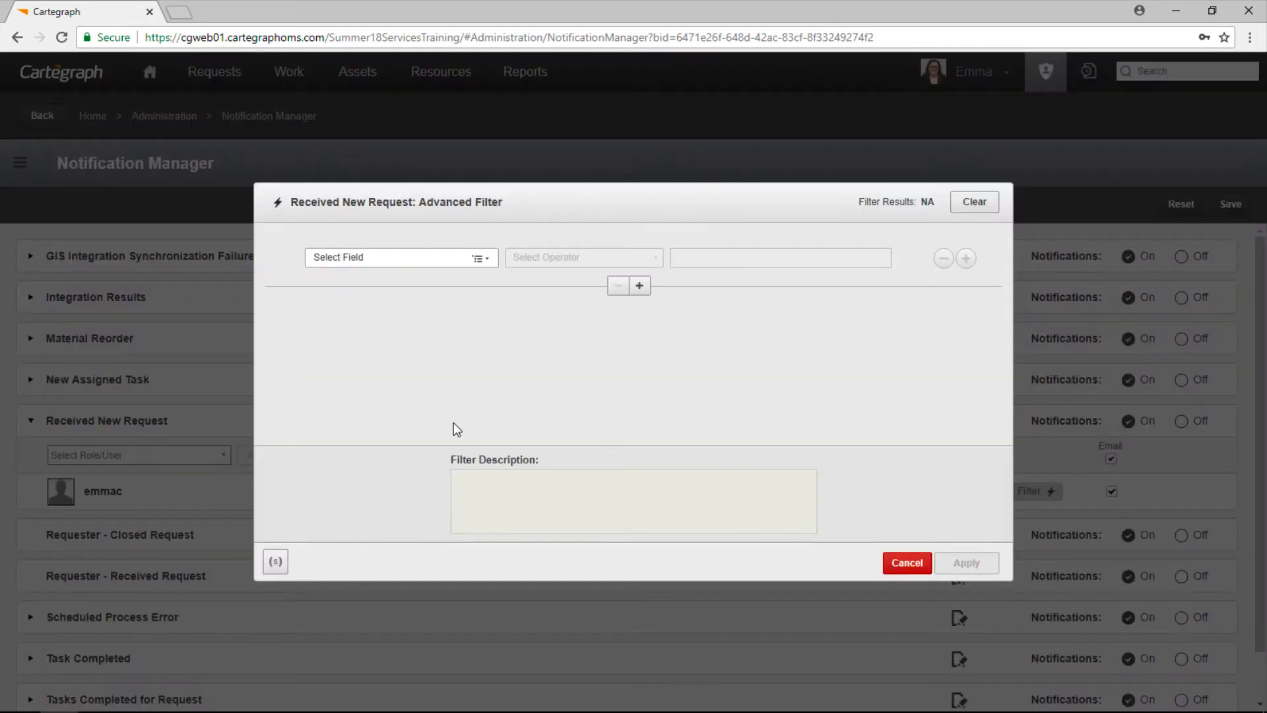
Step: Filter the notification to requests whose Owner Is the administrator user, then edit its message
{"action": "left_click", "coordinate": [435, 260]}
{"action": "scroll", "coordinate": [423, 359], "scroll_direction": "down", "scroll_amount": 7}
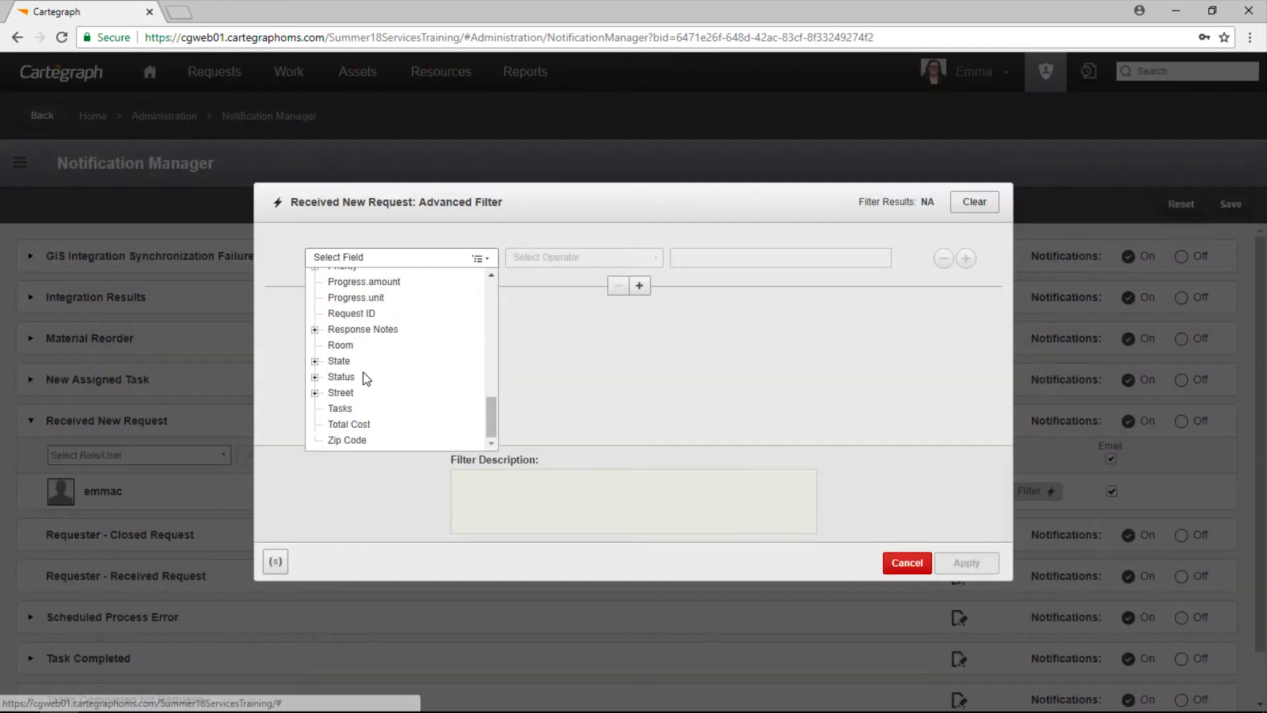
{"action": "scroll", "coordinate": [363, 373], "scroll_direction": "up", "scroll_amount": 3}
{"action": "left_click", "coordinate": [347, 408]}
{"action": "left_click", "coordinate": [585, 257]}
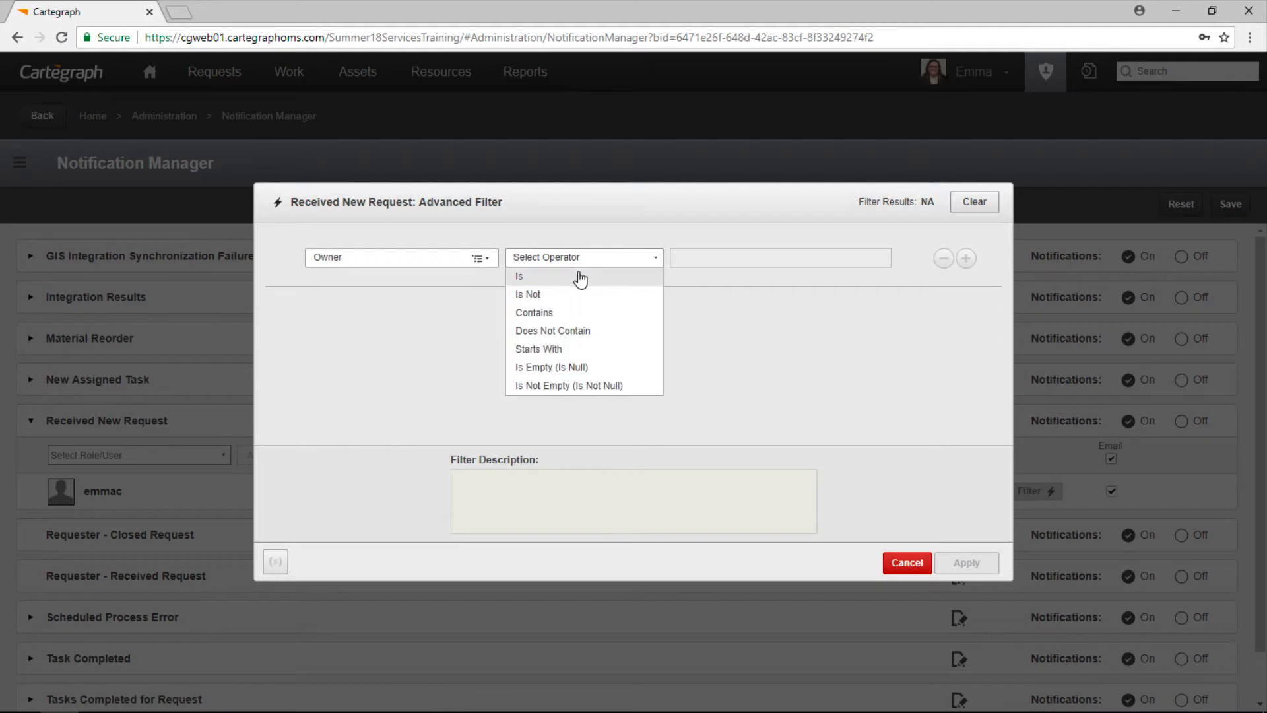
{"action": "left_click", "coordinate": [581, 273]}
{"action": "type", "text": "emma"}
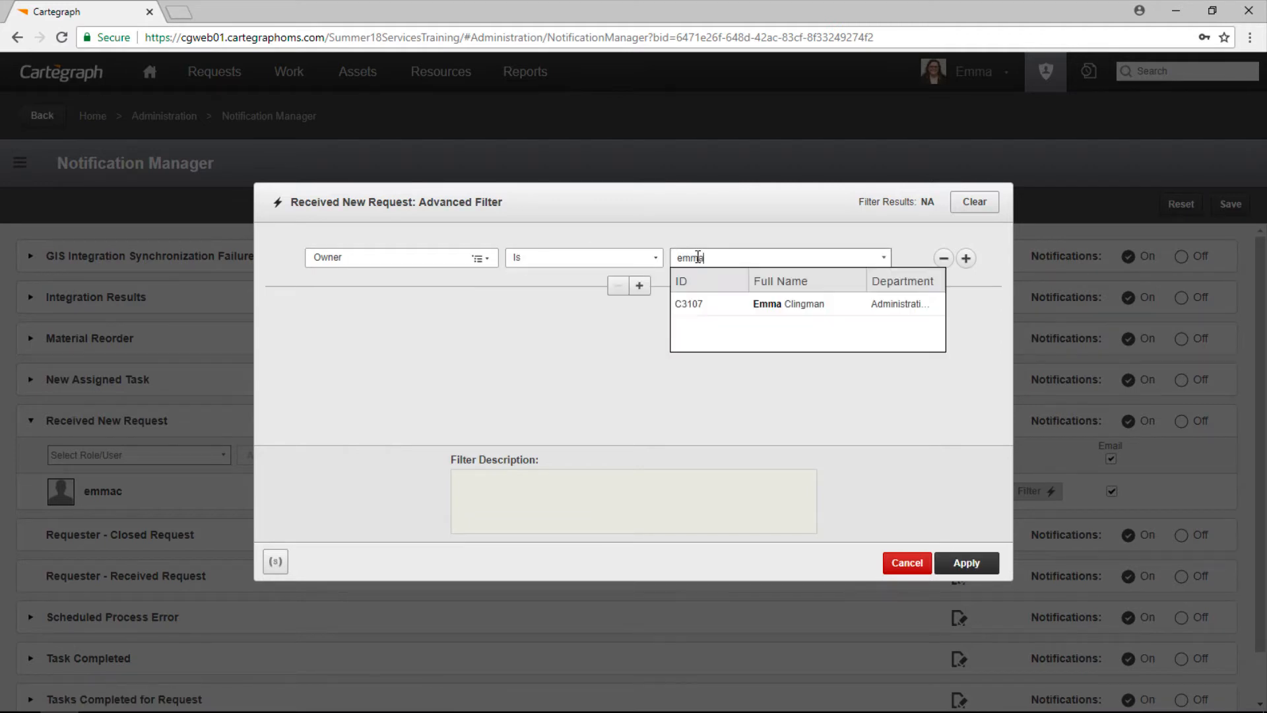
{"action": "left_click", "coordinate": [712, 307]}
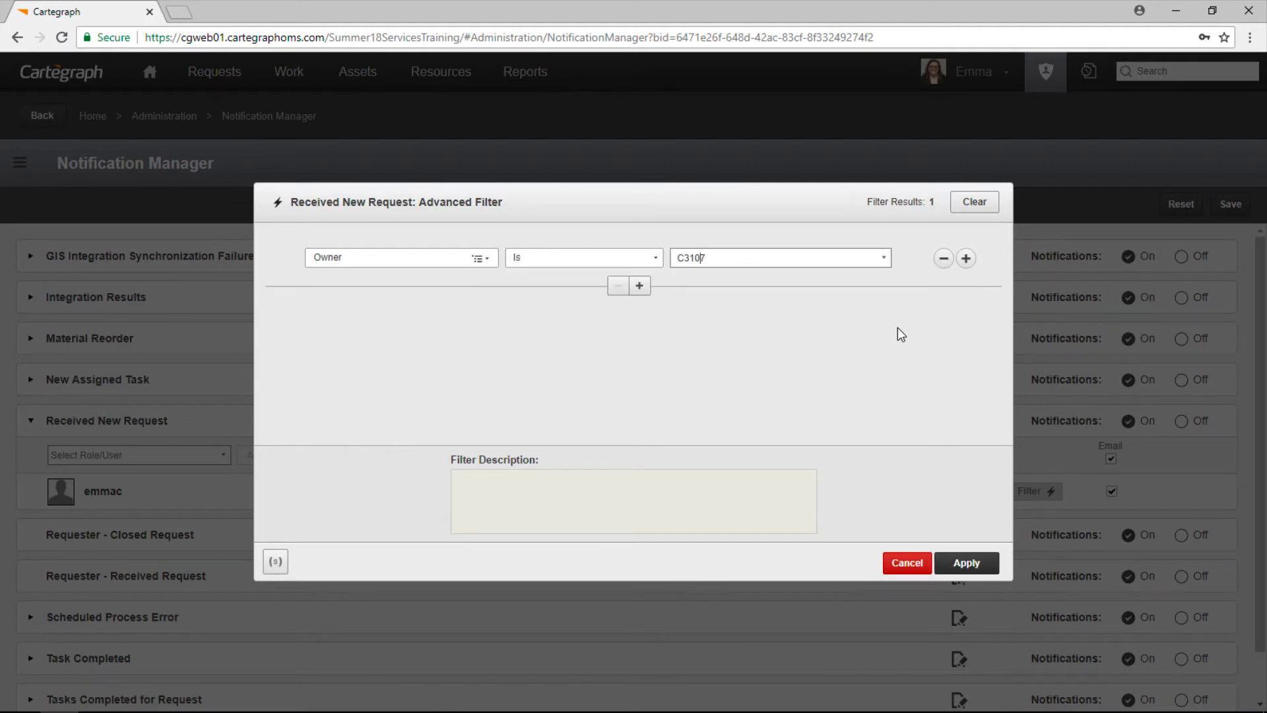
{"action": "left_click", "coordinate": [973, 562]}
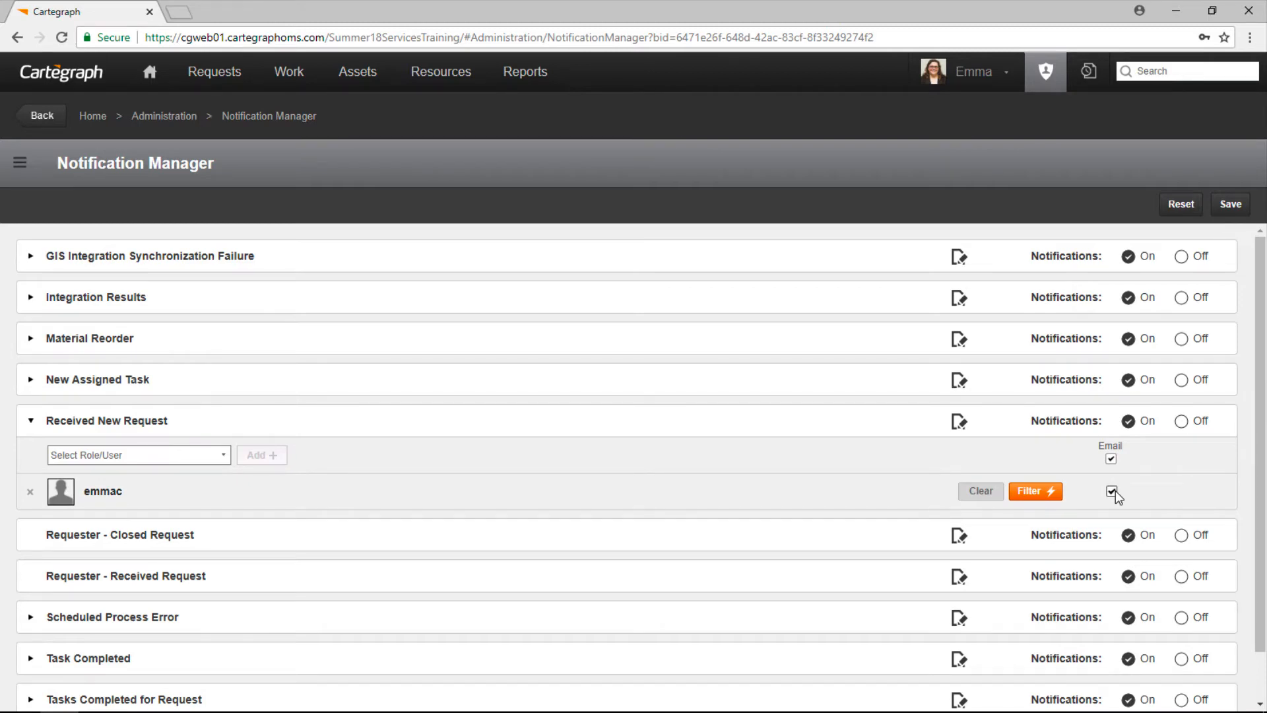
{"action": "left_click", "coordinate": [959, 423]}
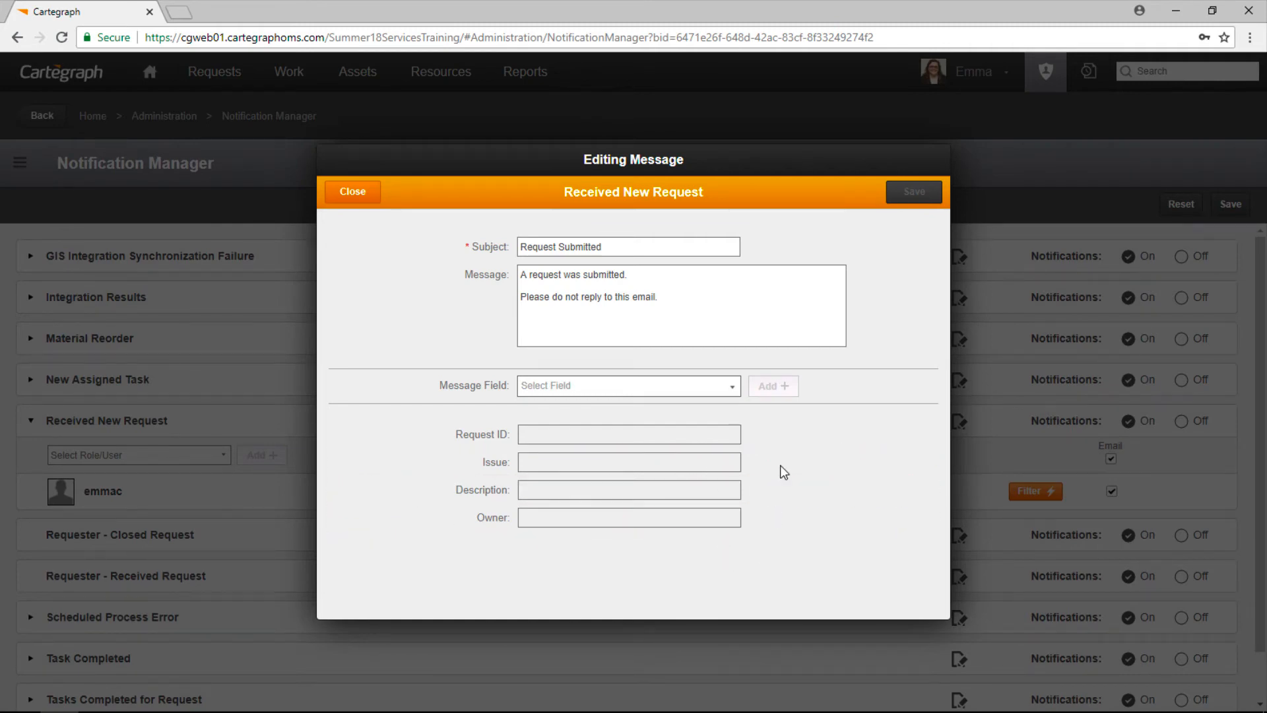
Step: Add the Status field to the Received New Request email message and save it
{"action": "left_click", "coordinate": [667, 389]}
{"action": "scroll", "coordinate": [662, 444], "scroll_direction": "down", "scroll_amount": 15}
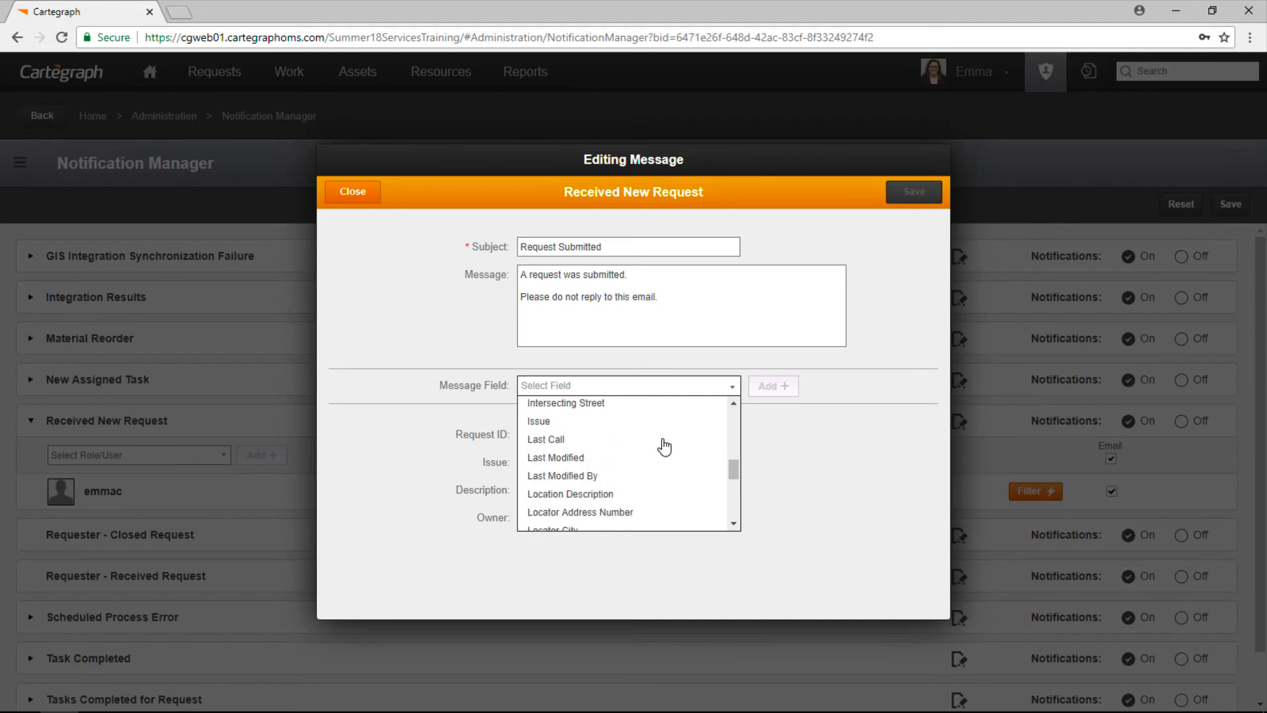
{"action": "scroll", "coordinate": [662, 472], "scroll_direction": "up", "scroll_amount": 2}
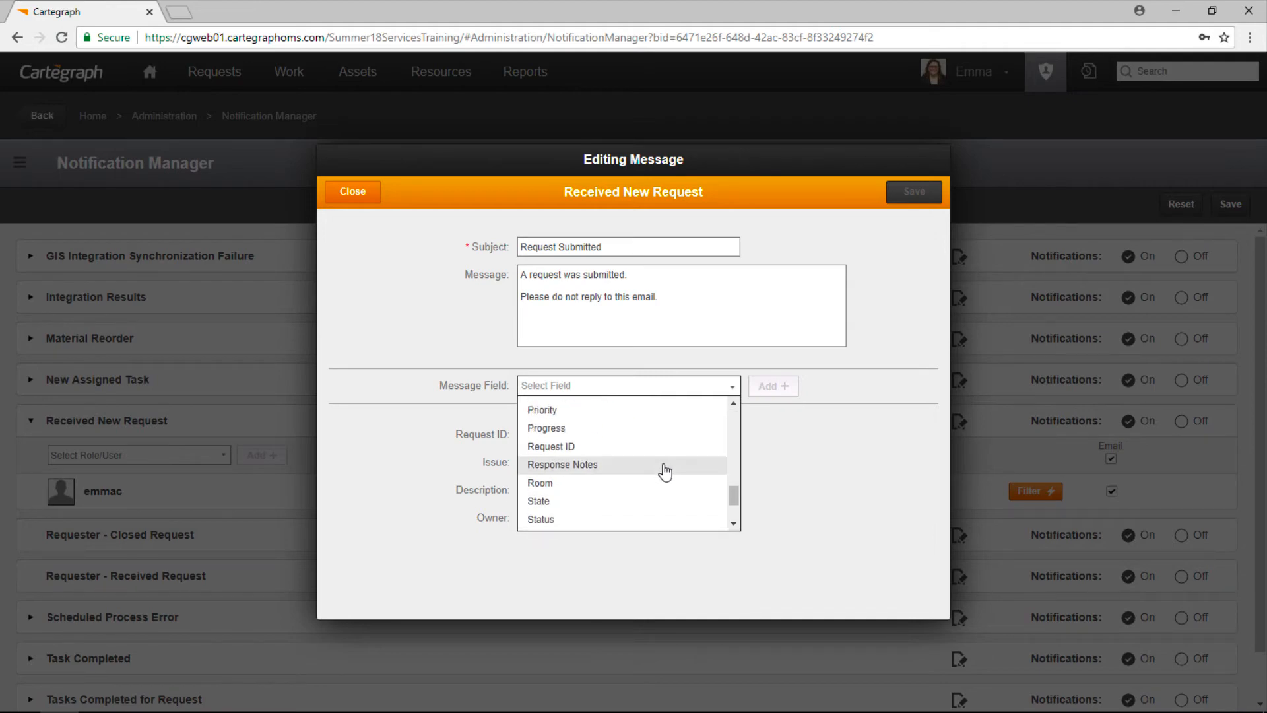
{"action": "left_click", "coordinate": [623, 516]}
{"action": "left_click", "coordinate": [772, 394]}
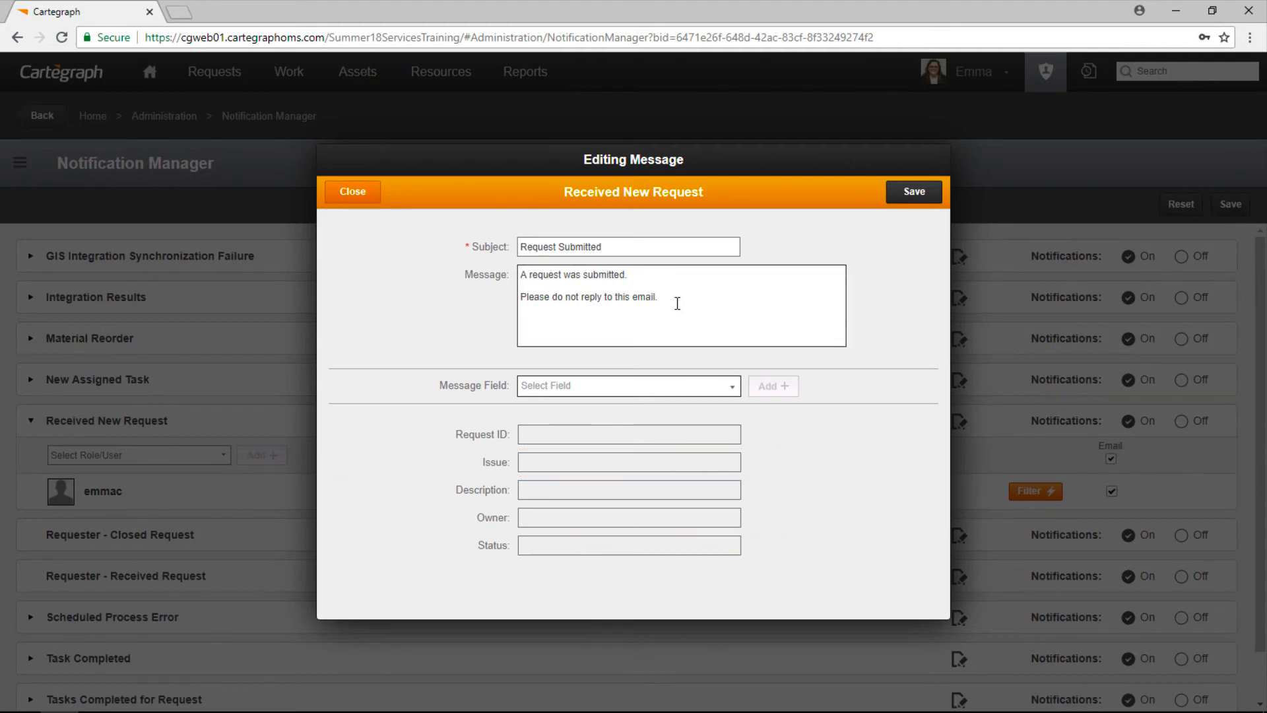
{"action": "left_click", "coordinate": [917, 192]}
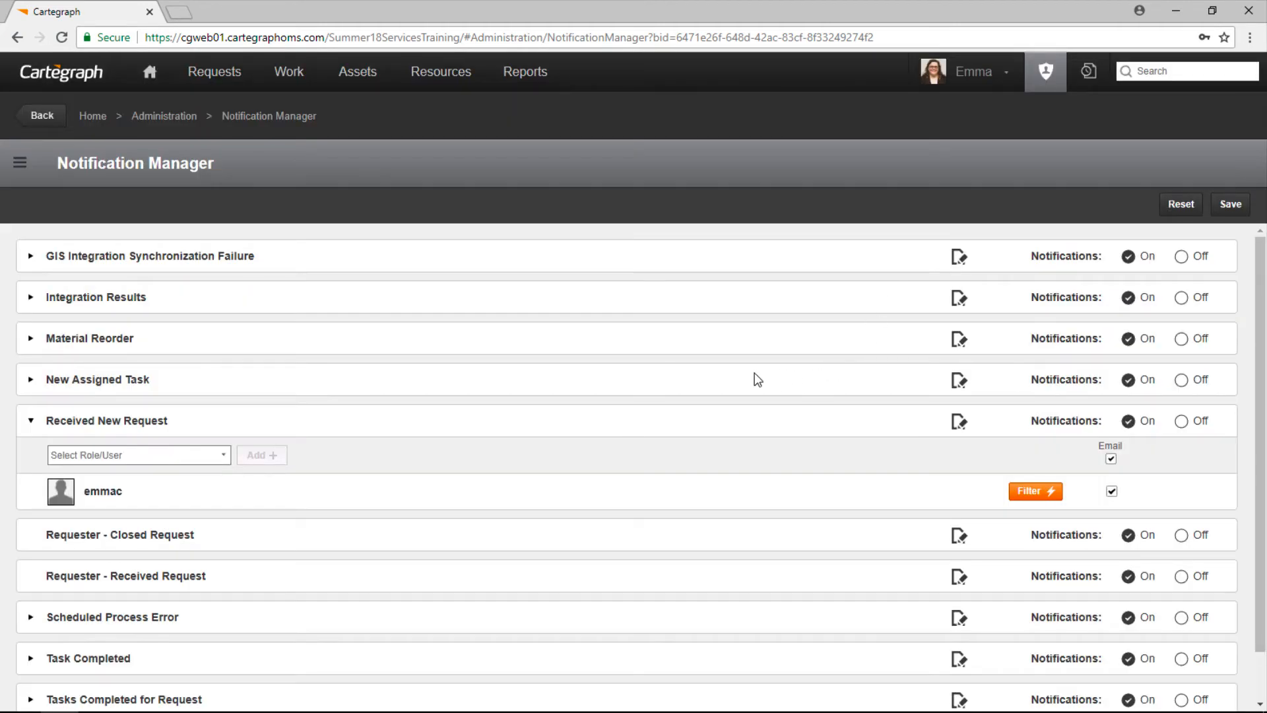
Step: Open the Requester - Closed Request message, subject Request Completed, for review
{"action": "scroll", "coordinate": [556, 446], "scroll_direction": "down", "scroll_amount": 1}
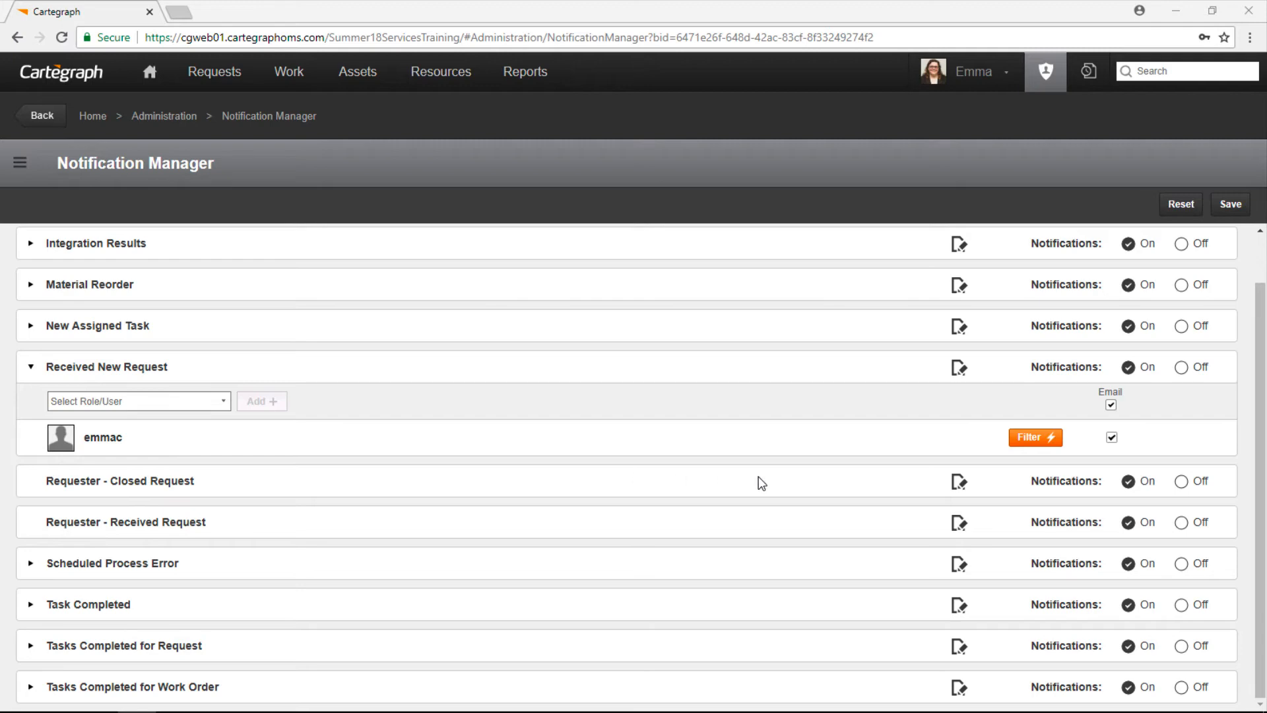
{"action": "left_click", "coordinate": [959, 482]}
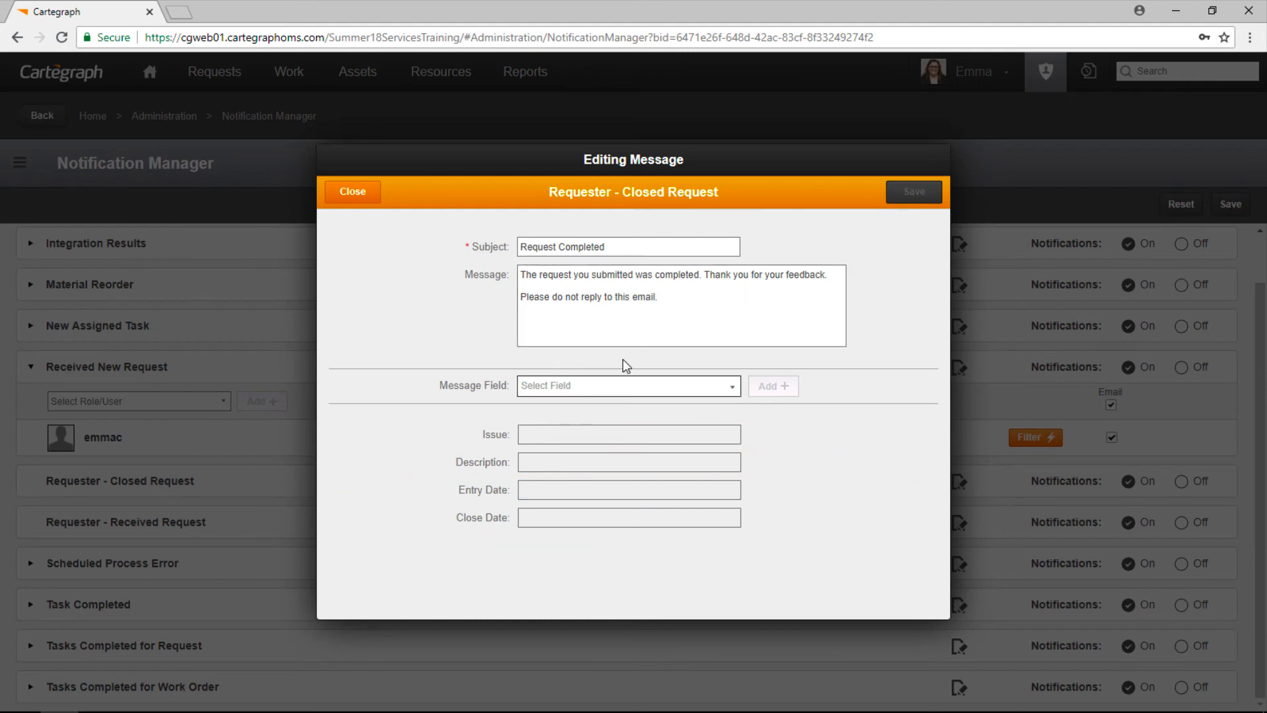
Step: Close that message, then review and close the Requester - Received Request message
{"action": "left_click", "coordinate": [352, 191]}
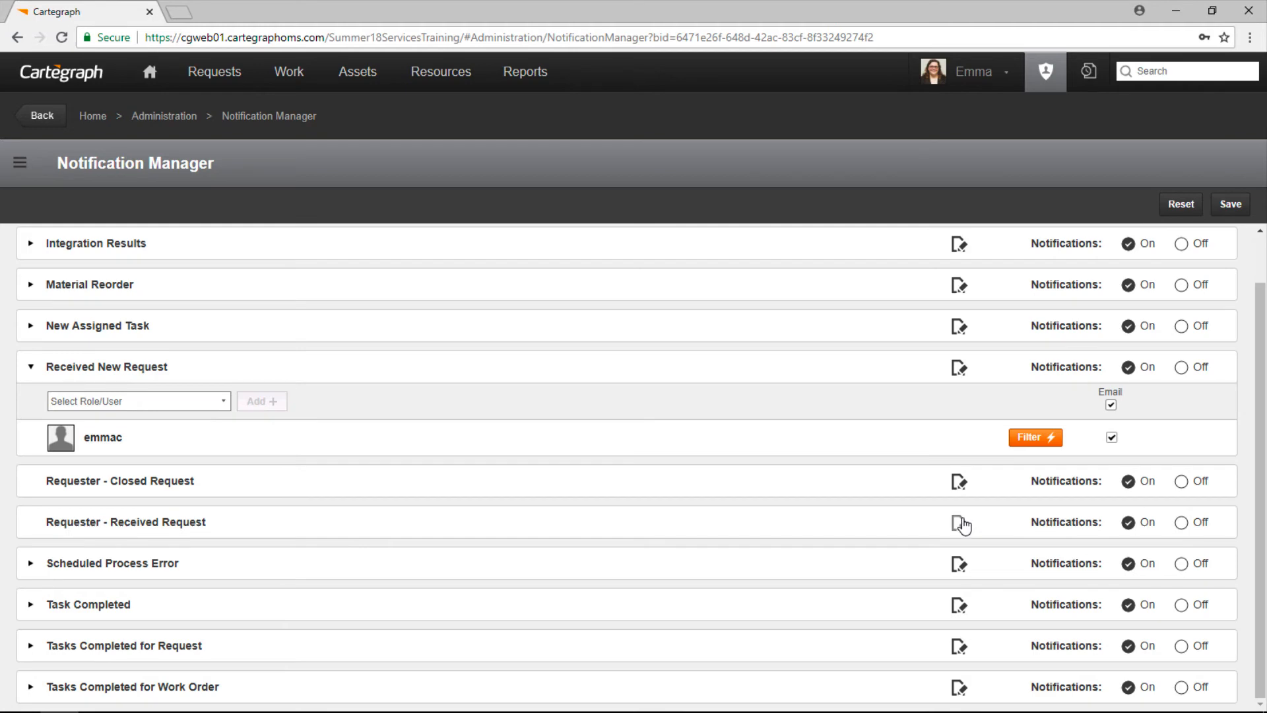
{"action": "left_click", "coordinate": [959, 523]}
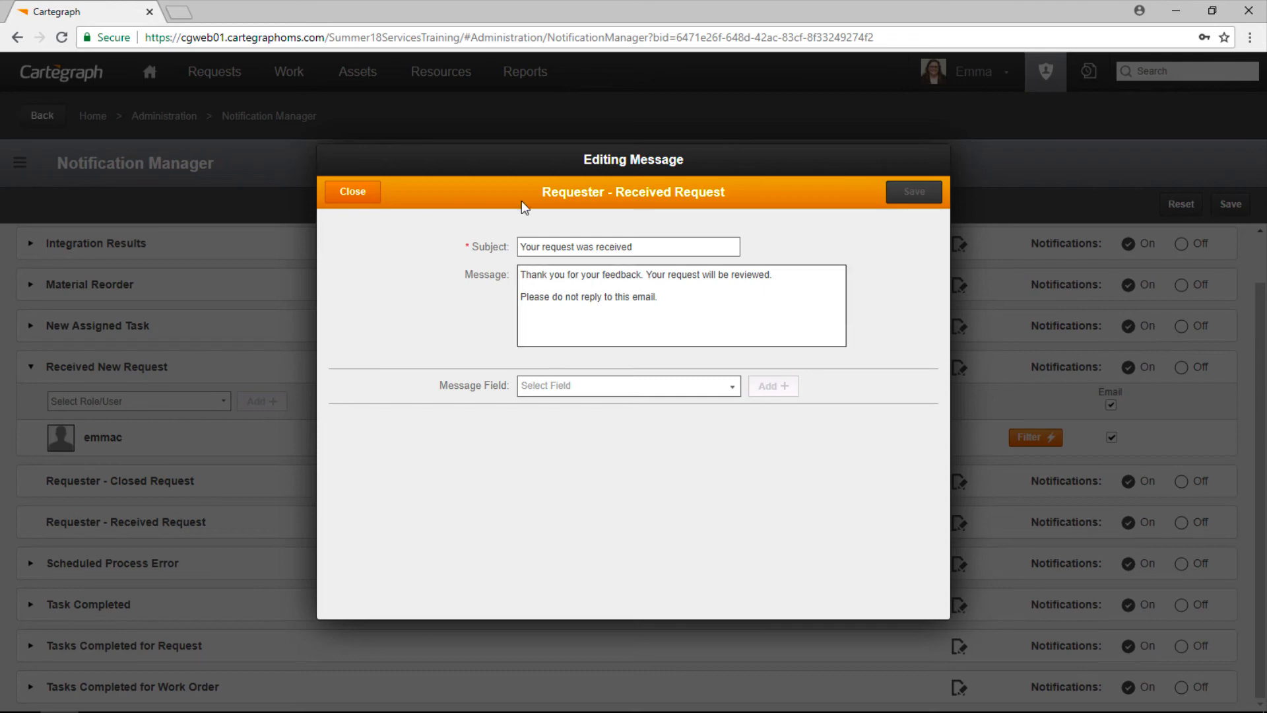
{"action": "left_click", "coordinate": [347, 196]}
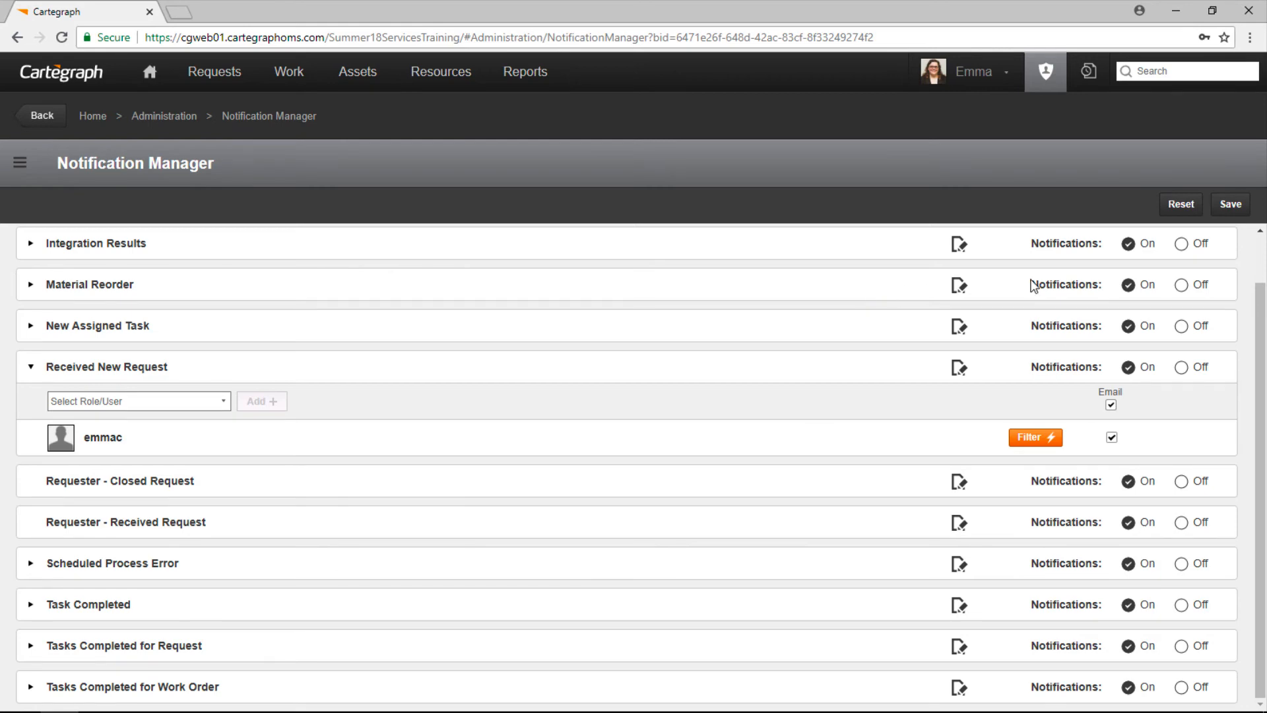
Step: Save the notification settings and return to Request 61
{"action": "left_click", "coordinate": [1233, 205]}
{"action": "left_click", "coordinate": [208, 81]}
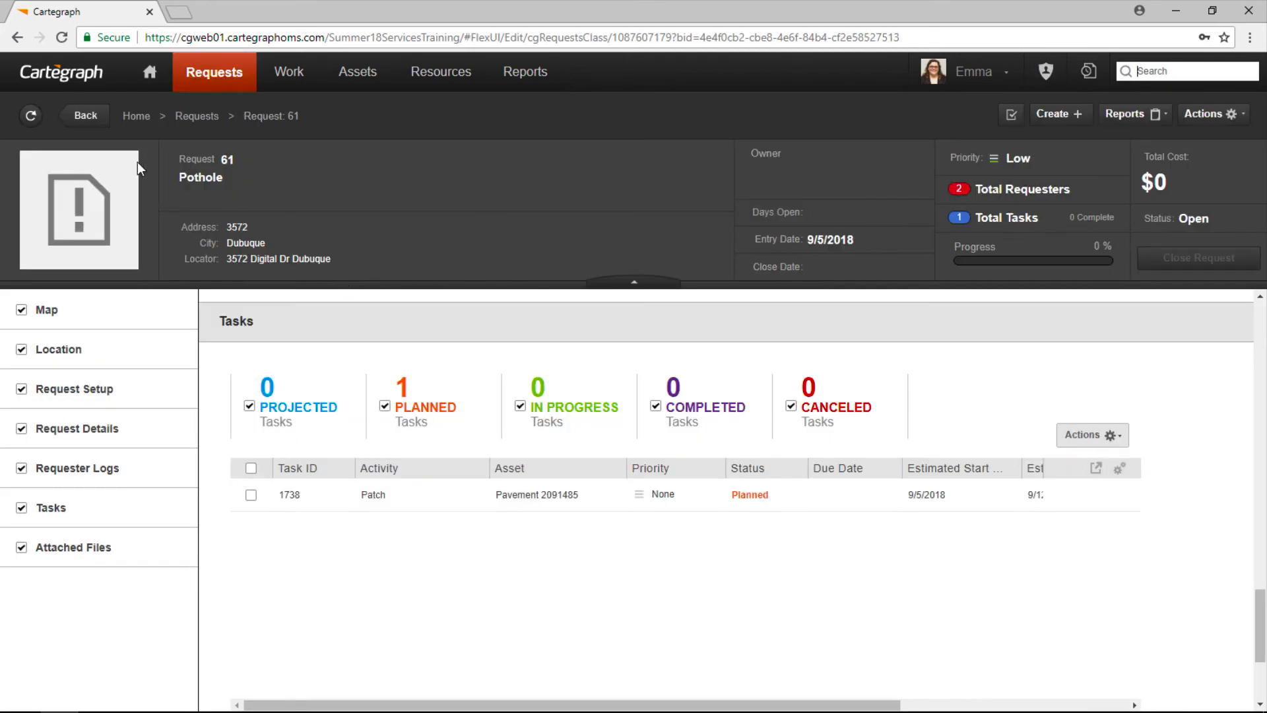
Step: Return to the Requests map and table listing all 78 requests (27 open, 51 closed)
{"action": "left_click", "coordinate": [193, 122]}
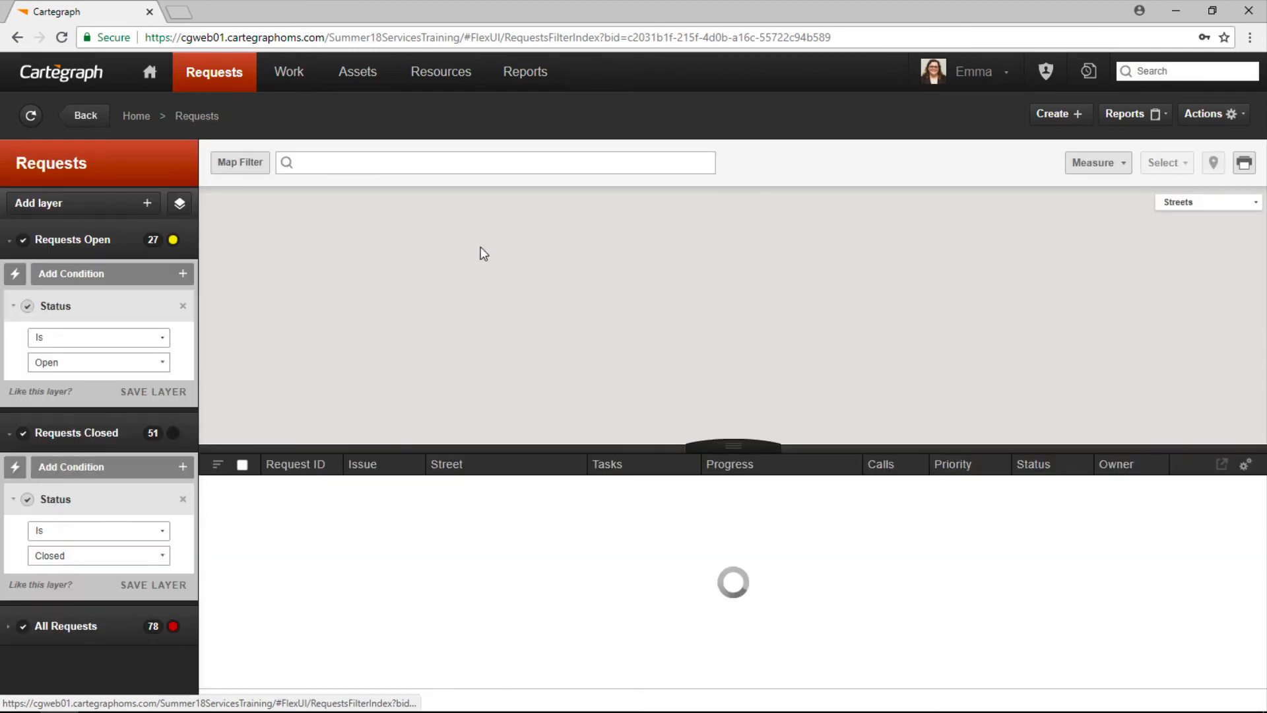